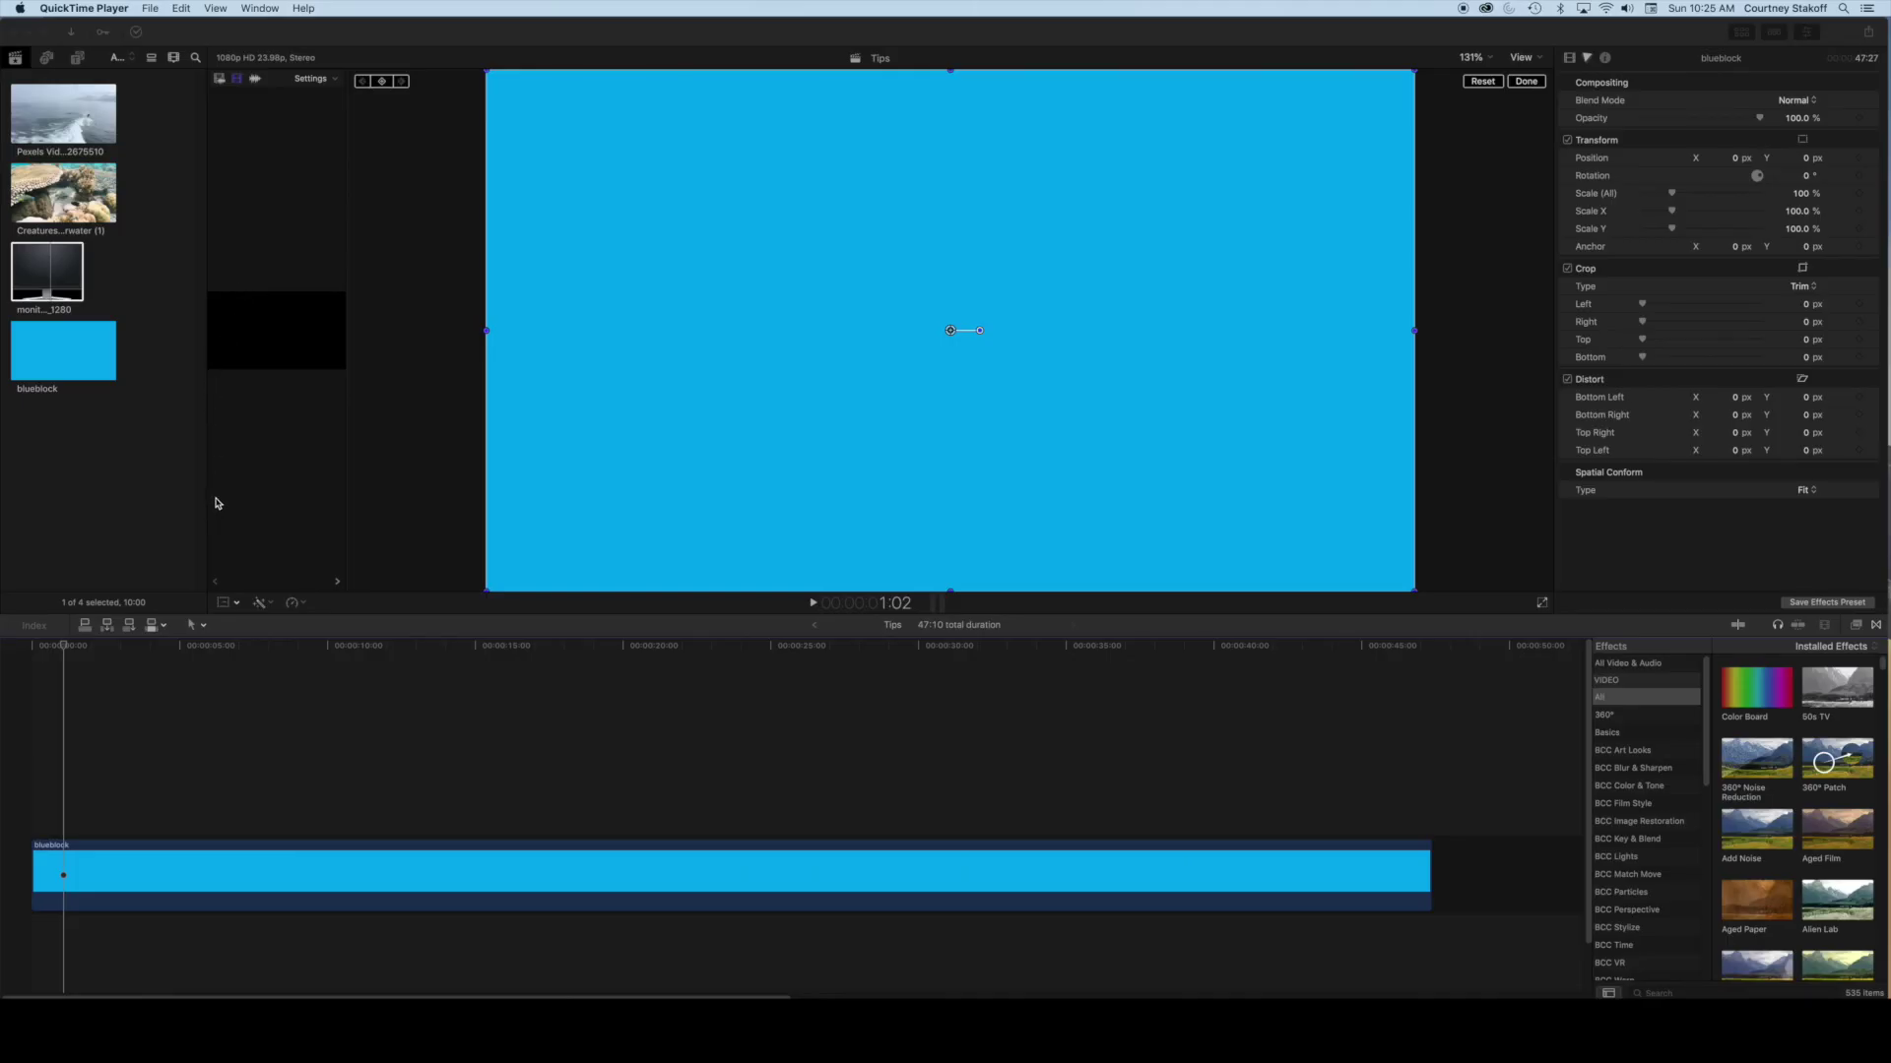
Step: Place the monitor clip above blueblock and extend it to the background's full length
left_click(58, 271)
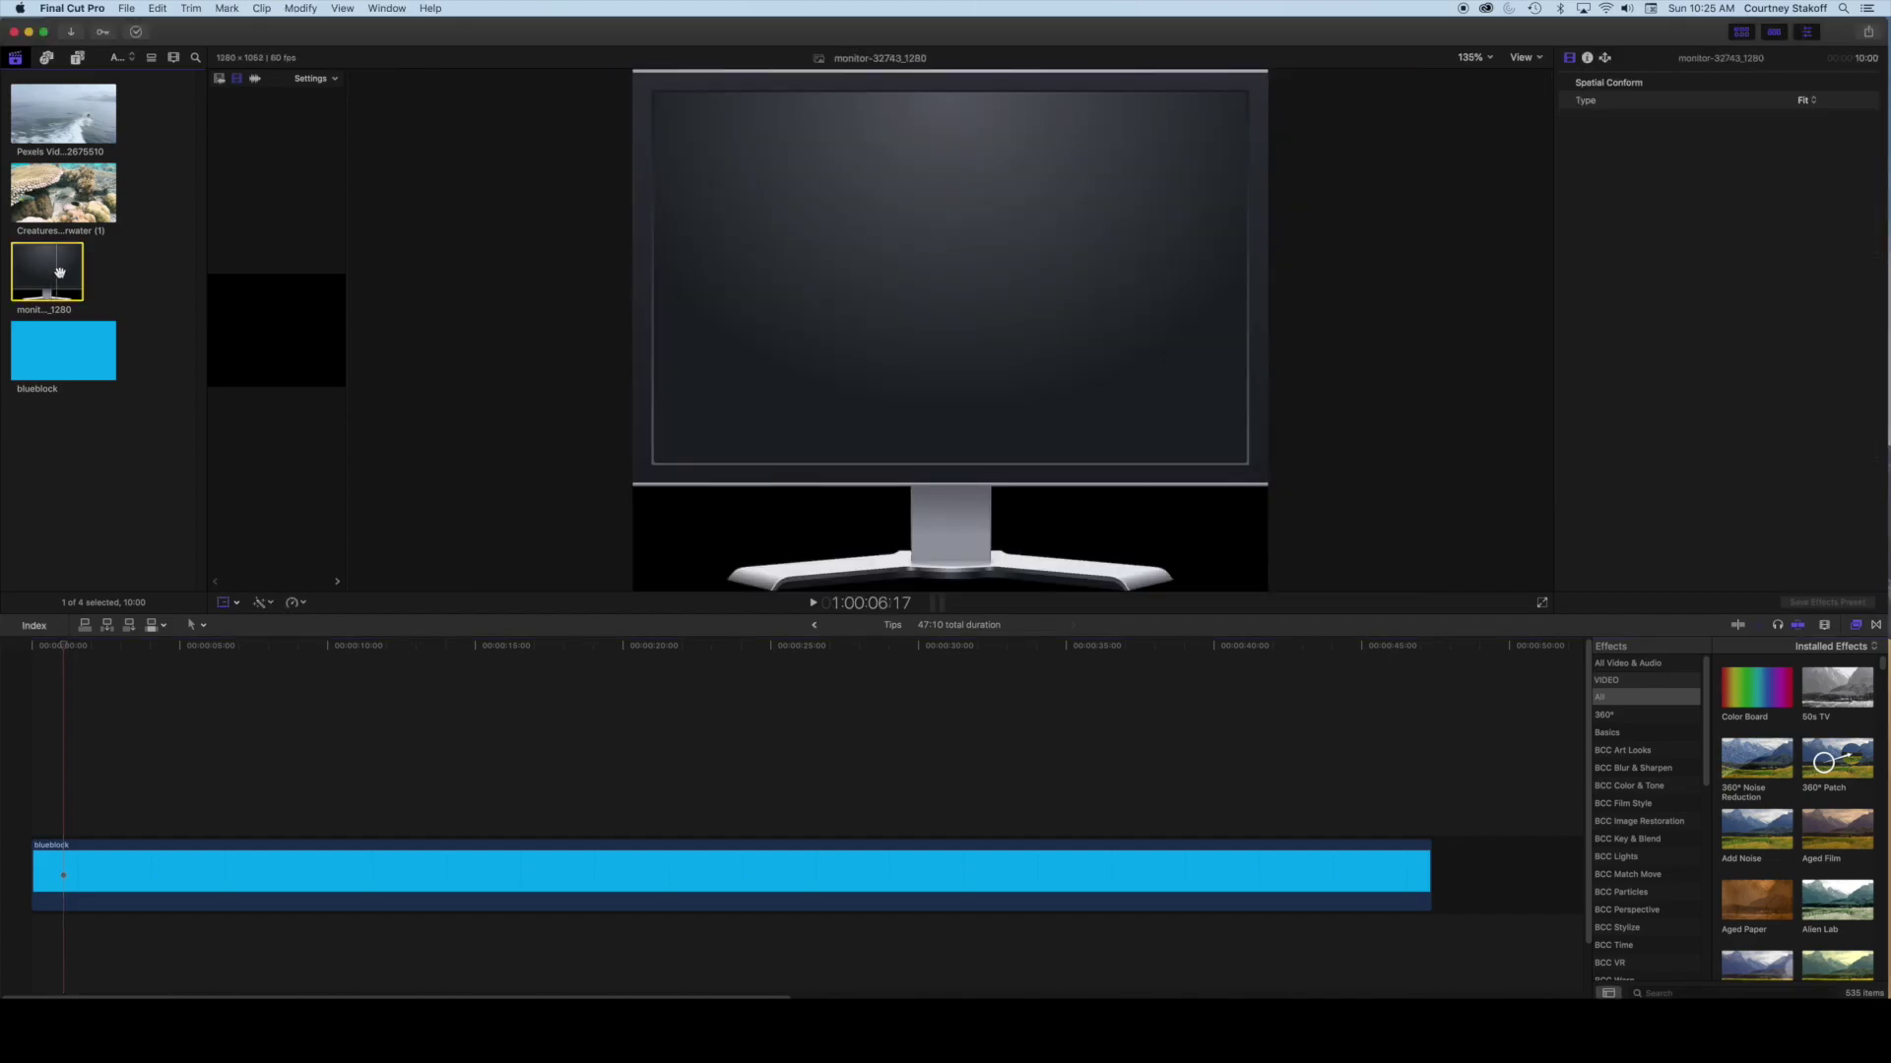
left_click_drag(67, 262, 39, 772)
key("shift+t")
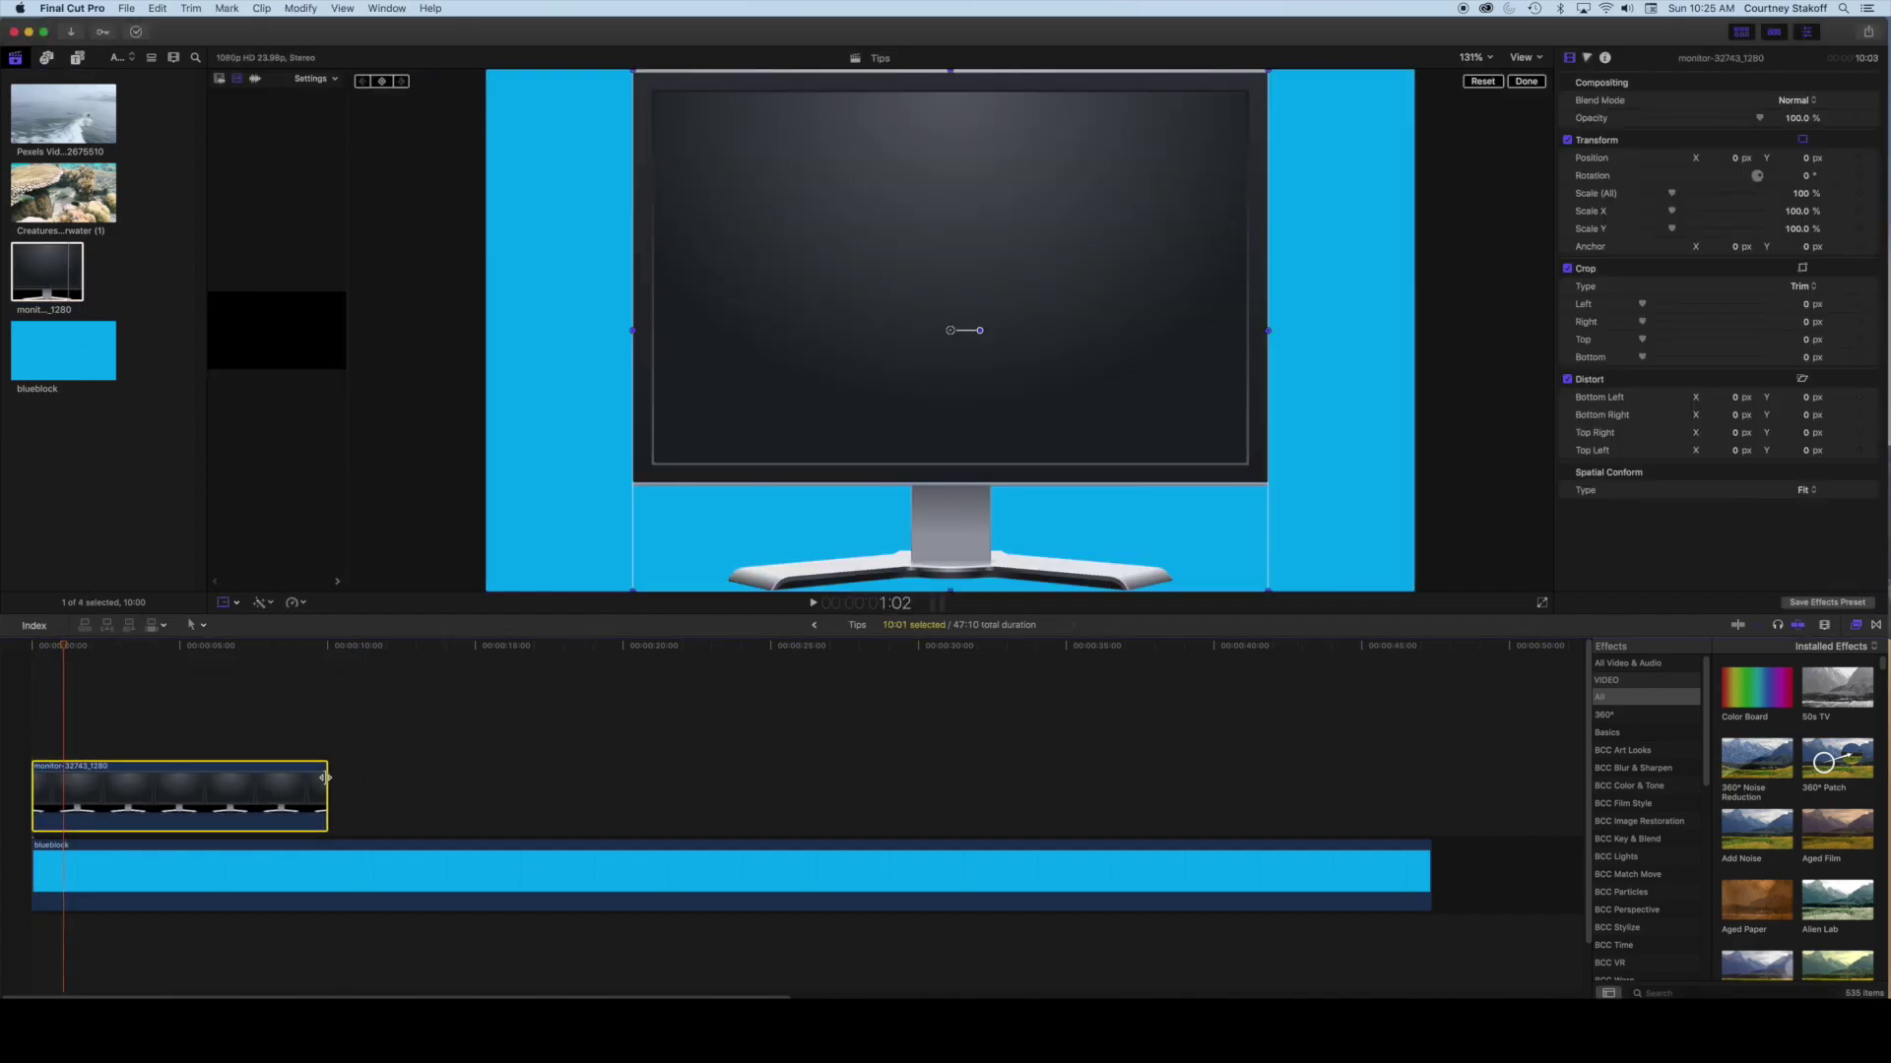
left_click_drag(325, 778, 1431, 776)
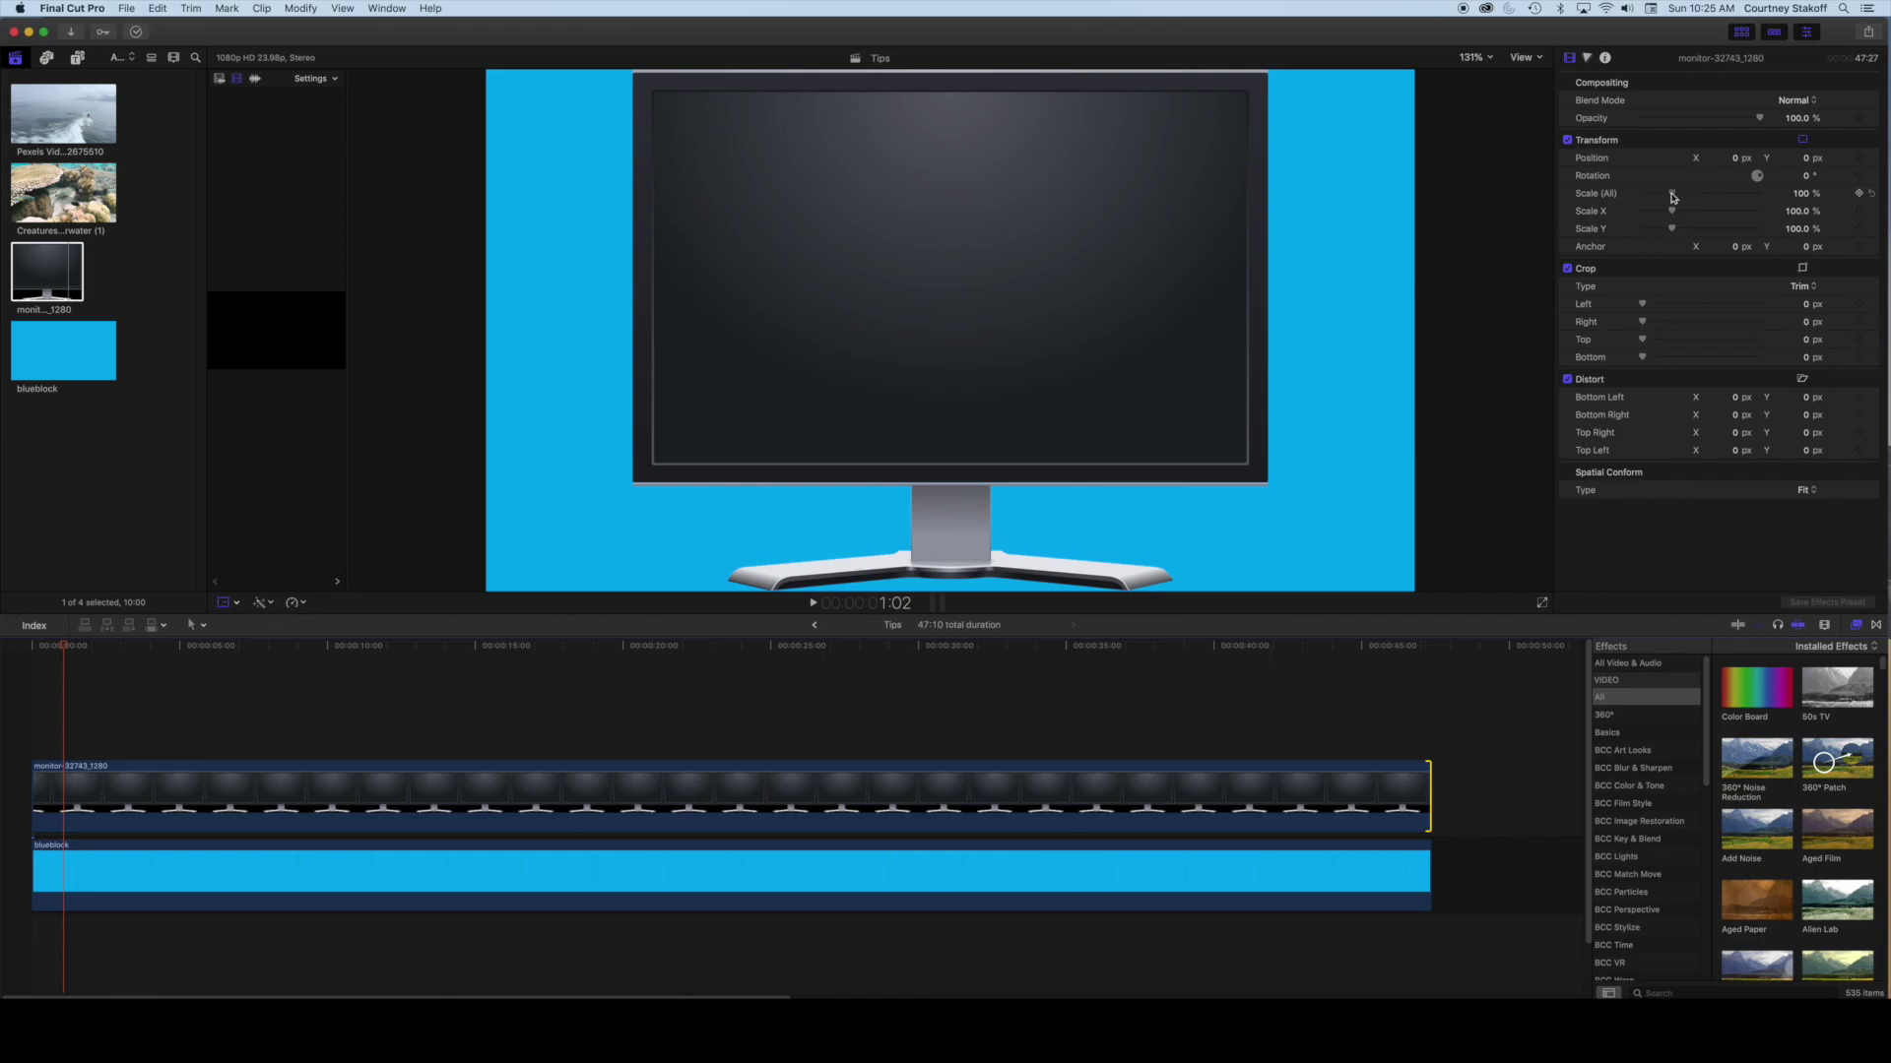
Step: Scale the monitor to 67%, shift it left, and stack the surf and Creatures Underwater clips above it
left_click_drag(1672, 196, 1662, 196)
left_click(197, 803)
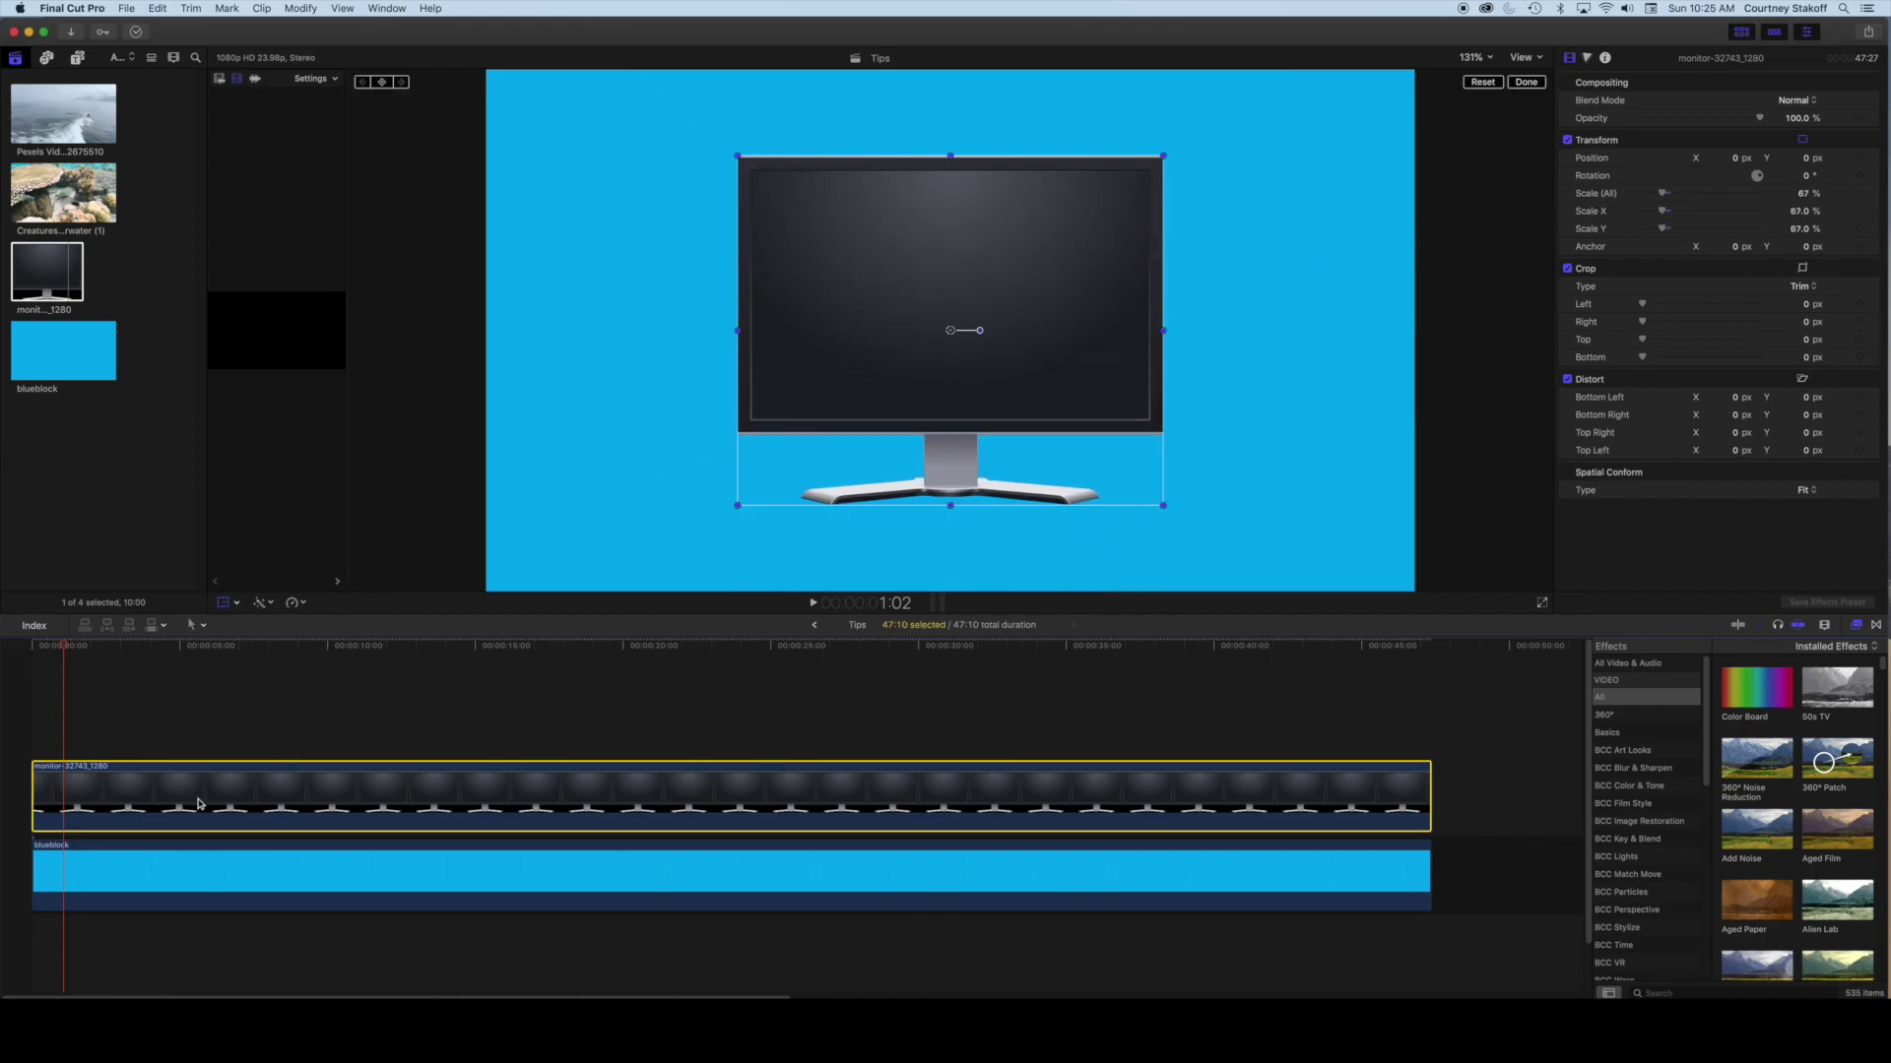
left_click_drag(963, 268, 761, 275)
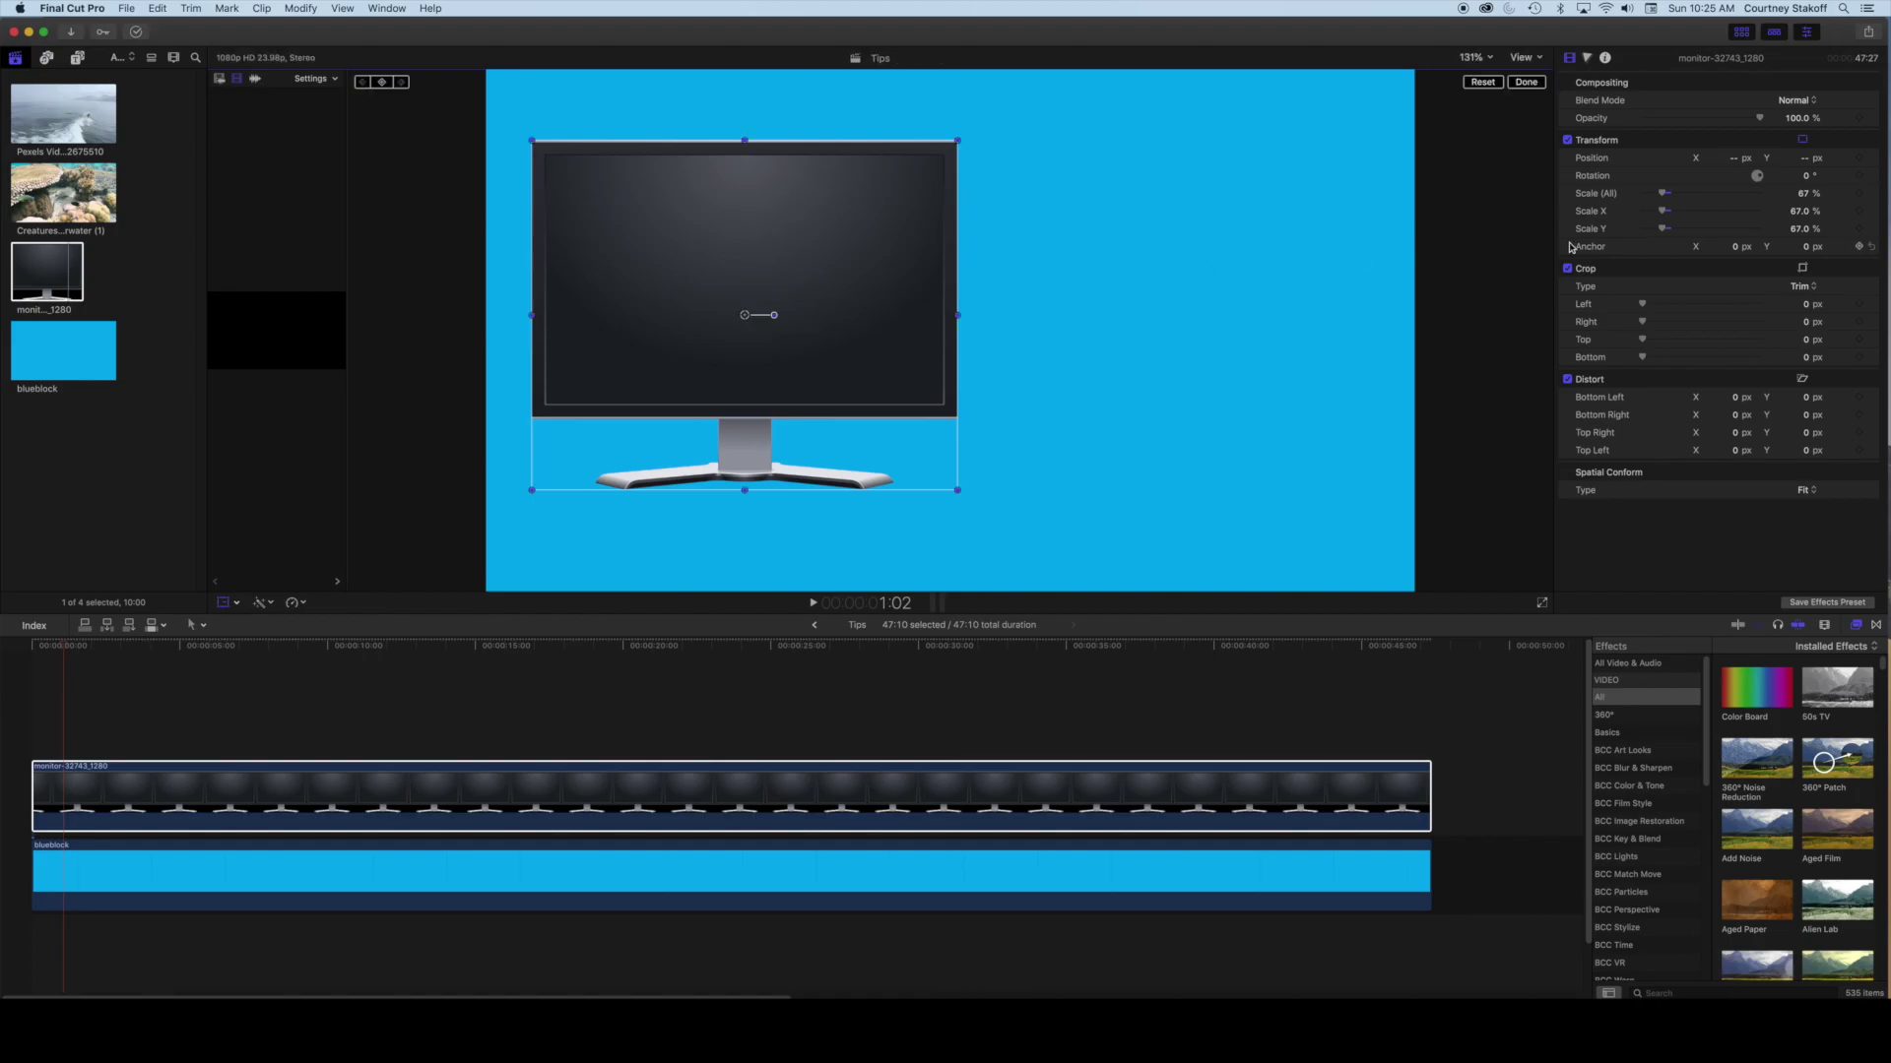
left_click_drag(63, 113, 72, 714)
left_click_drag(78, 206, 574, 714)
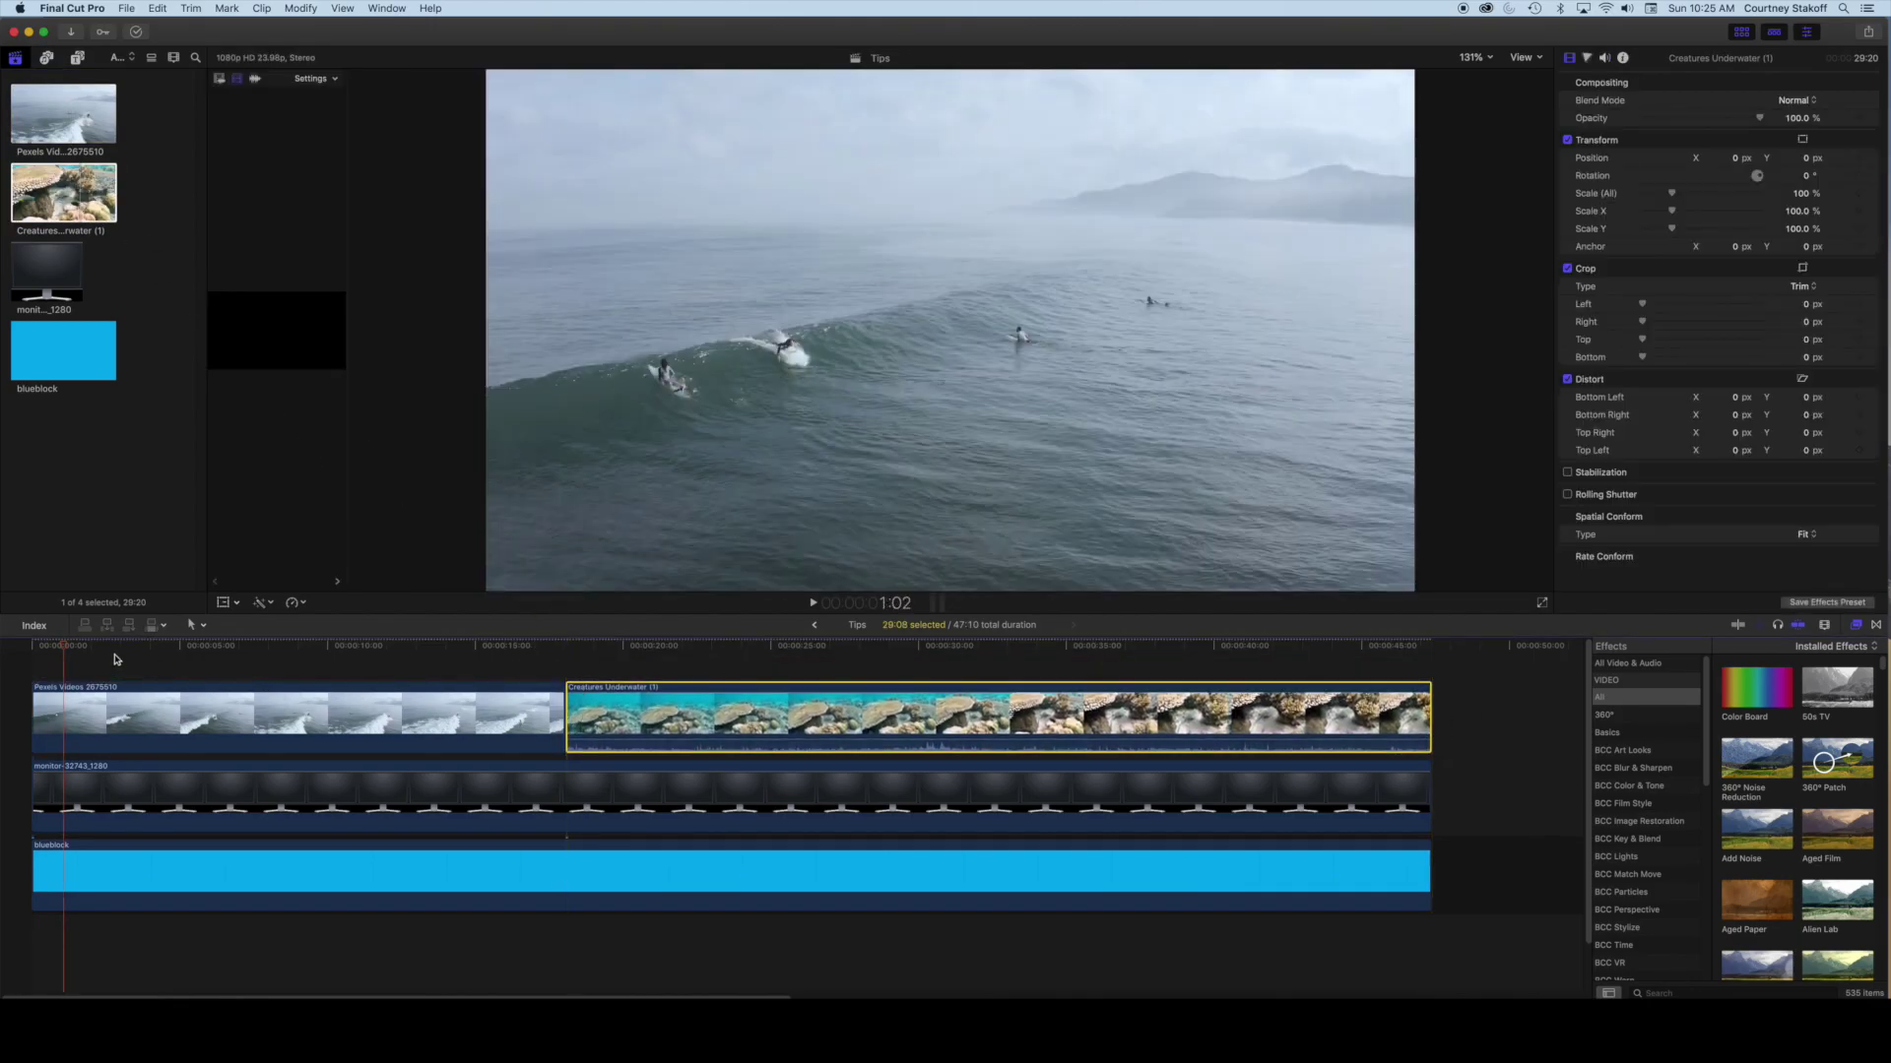
Step: Scale the Pexels surf clip to 46%, then move and stretch it to fill the monitor's screen
key("space")
left_click(174, 699)
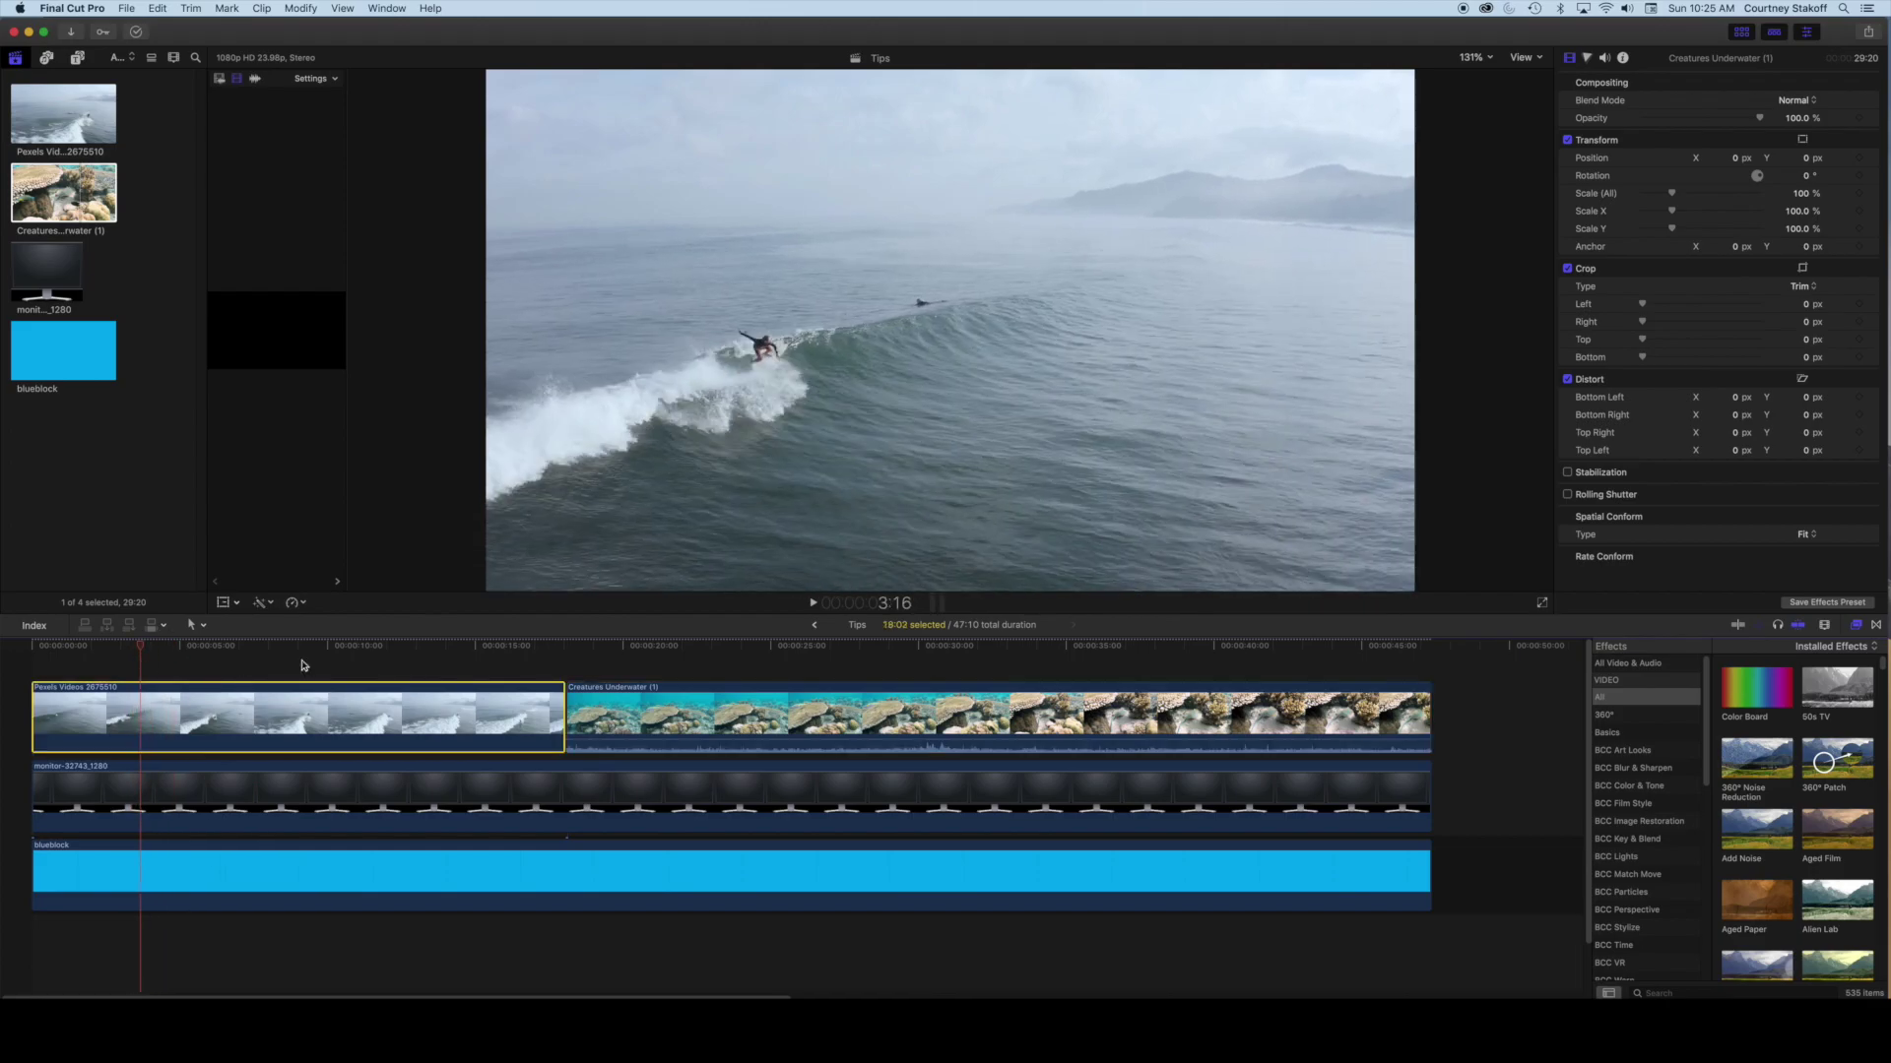
left_click_drag(1677, 200, 1660, 202)
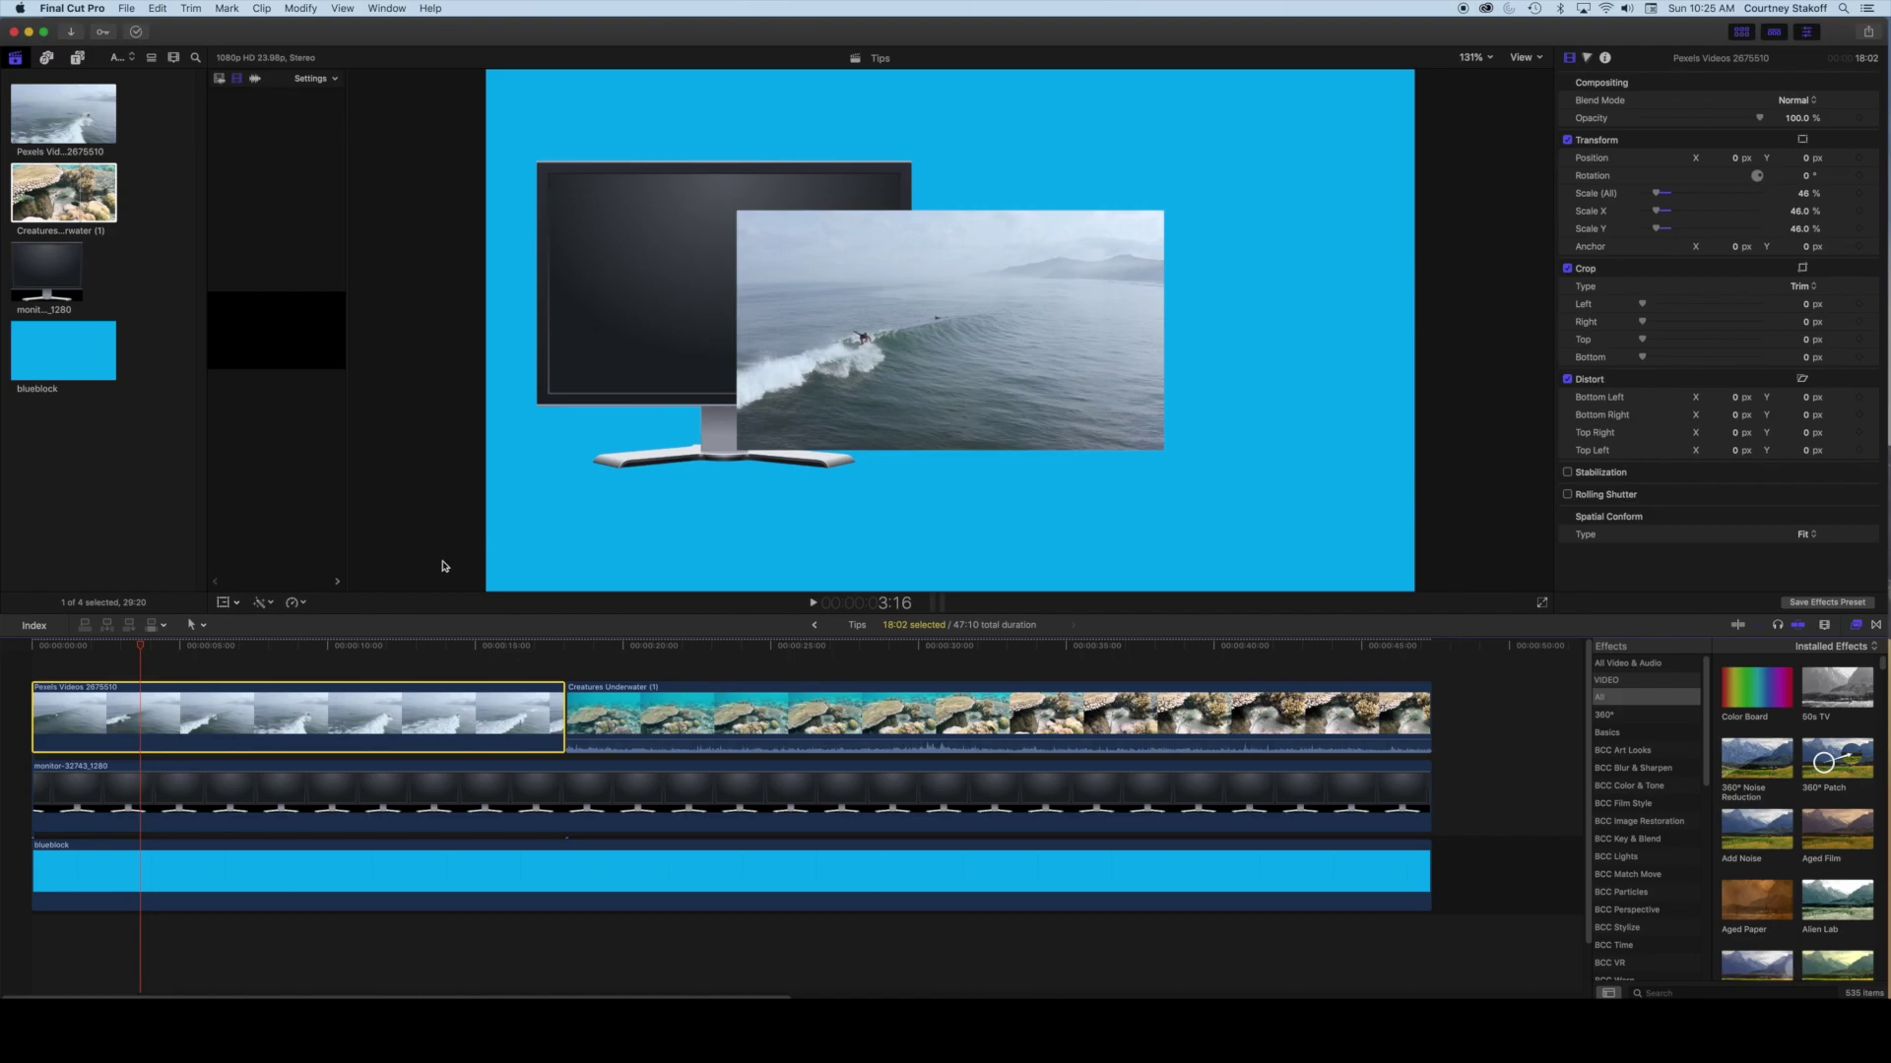
left_click(225, 603)
left_click_drag(1051, 326, 870, 289)
left_click_drag(988, 419, 899, 393)
left_click_drag(744, 374, 729, 395)
left_click(1522, 82)
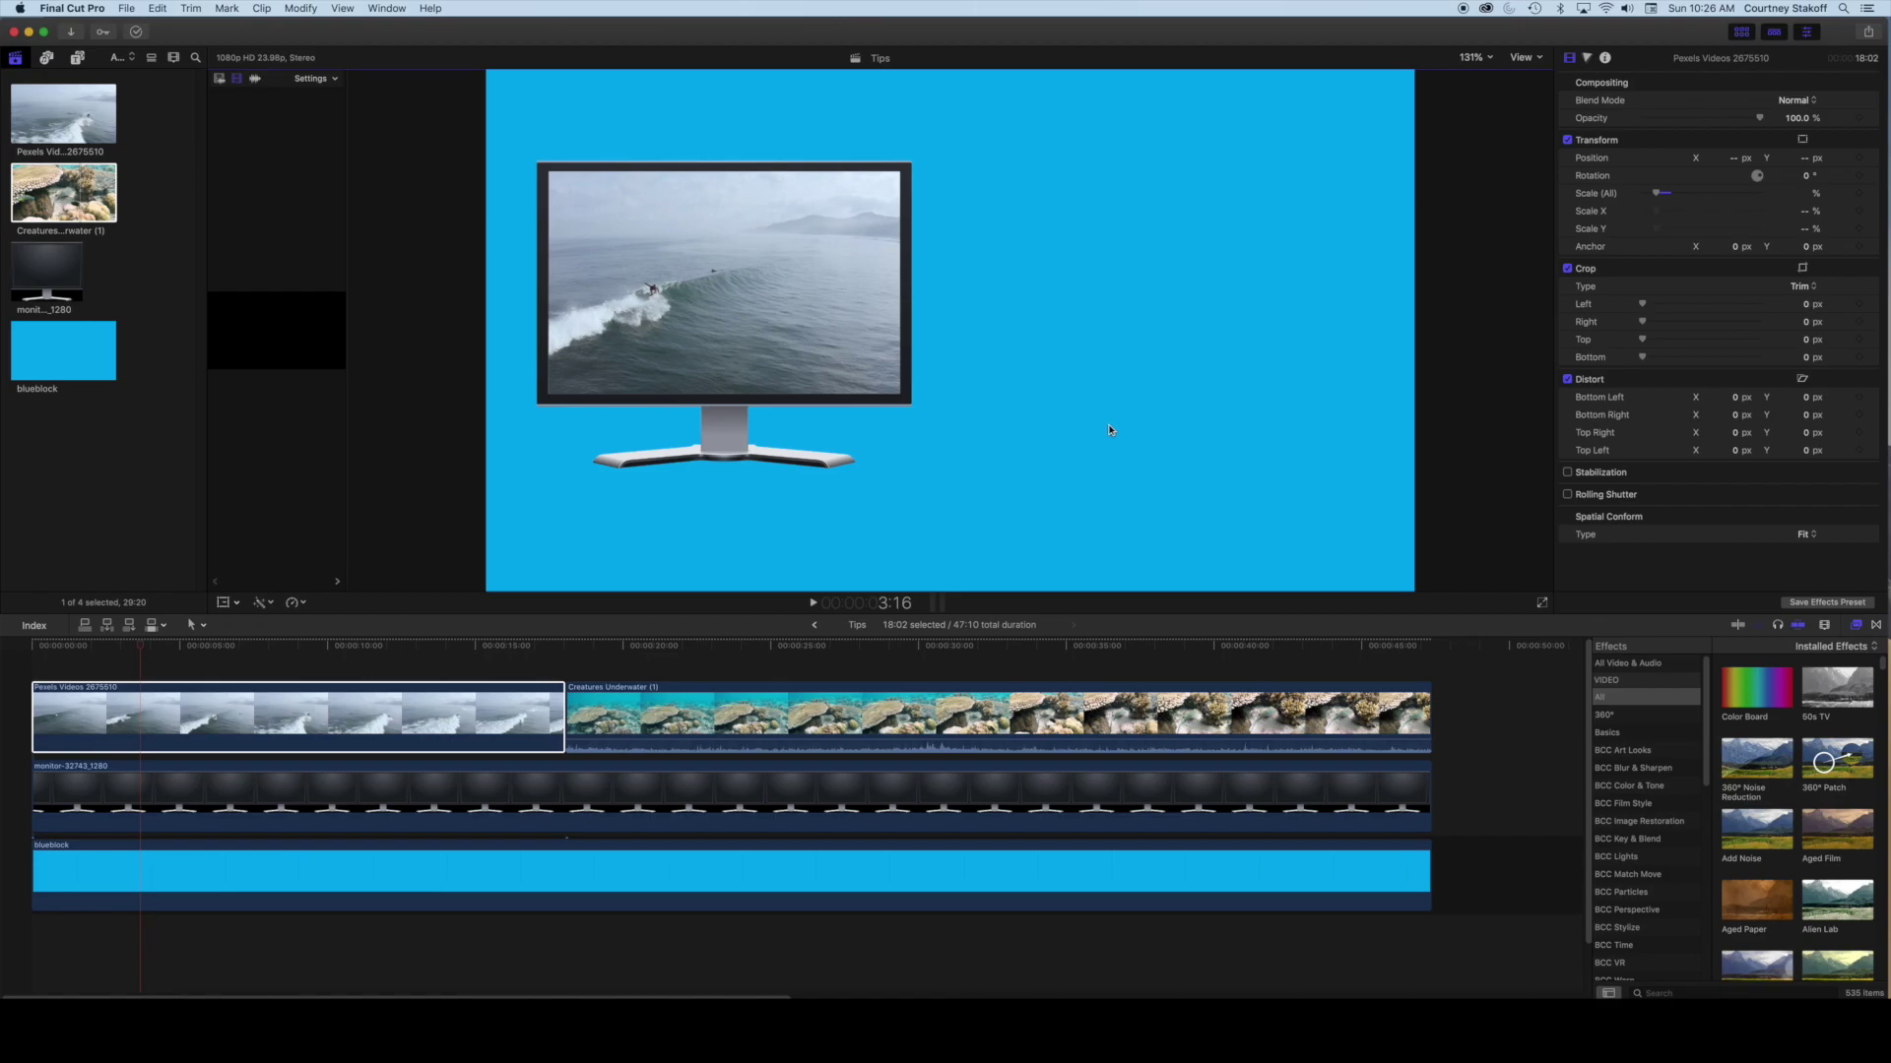
left_click(463, 701)
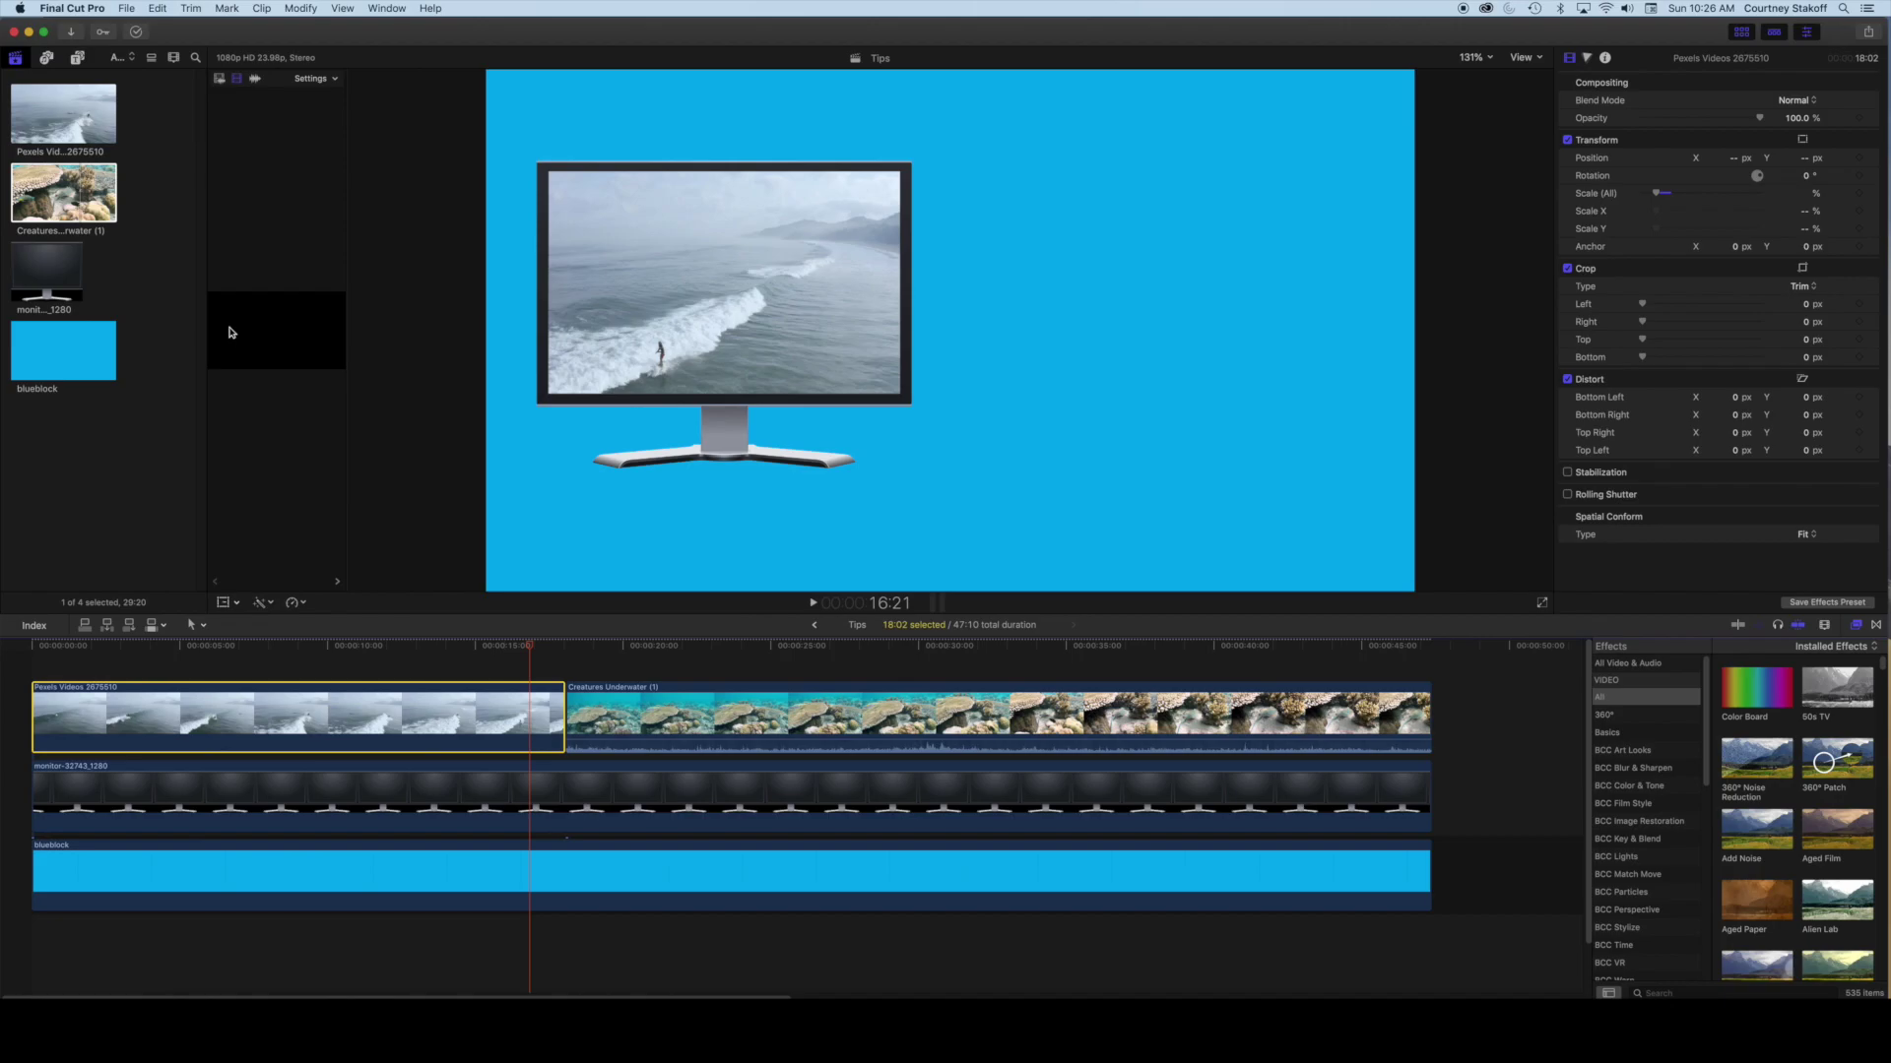
left_click(157, 8)
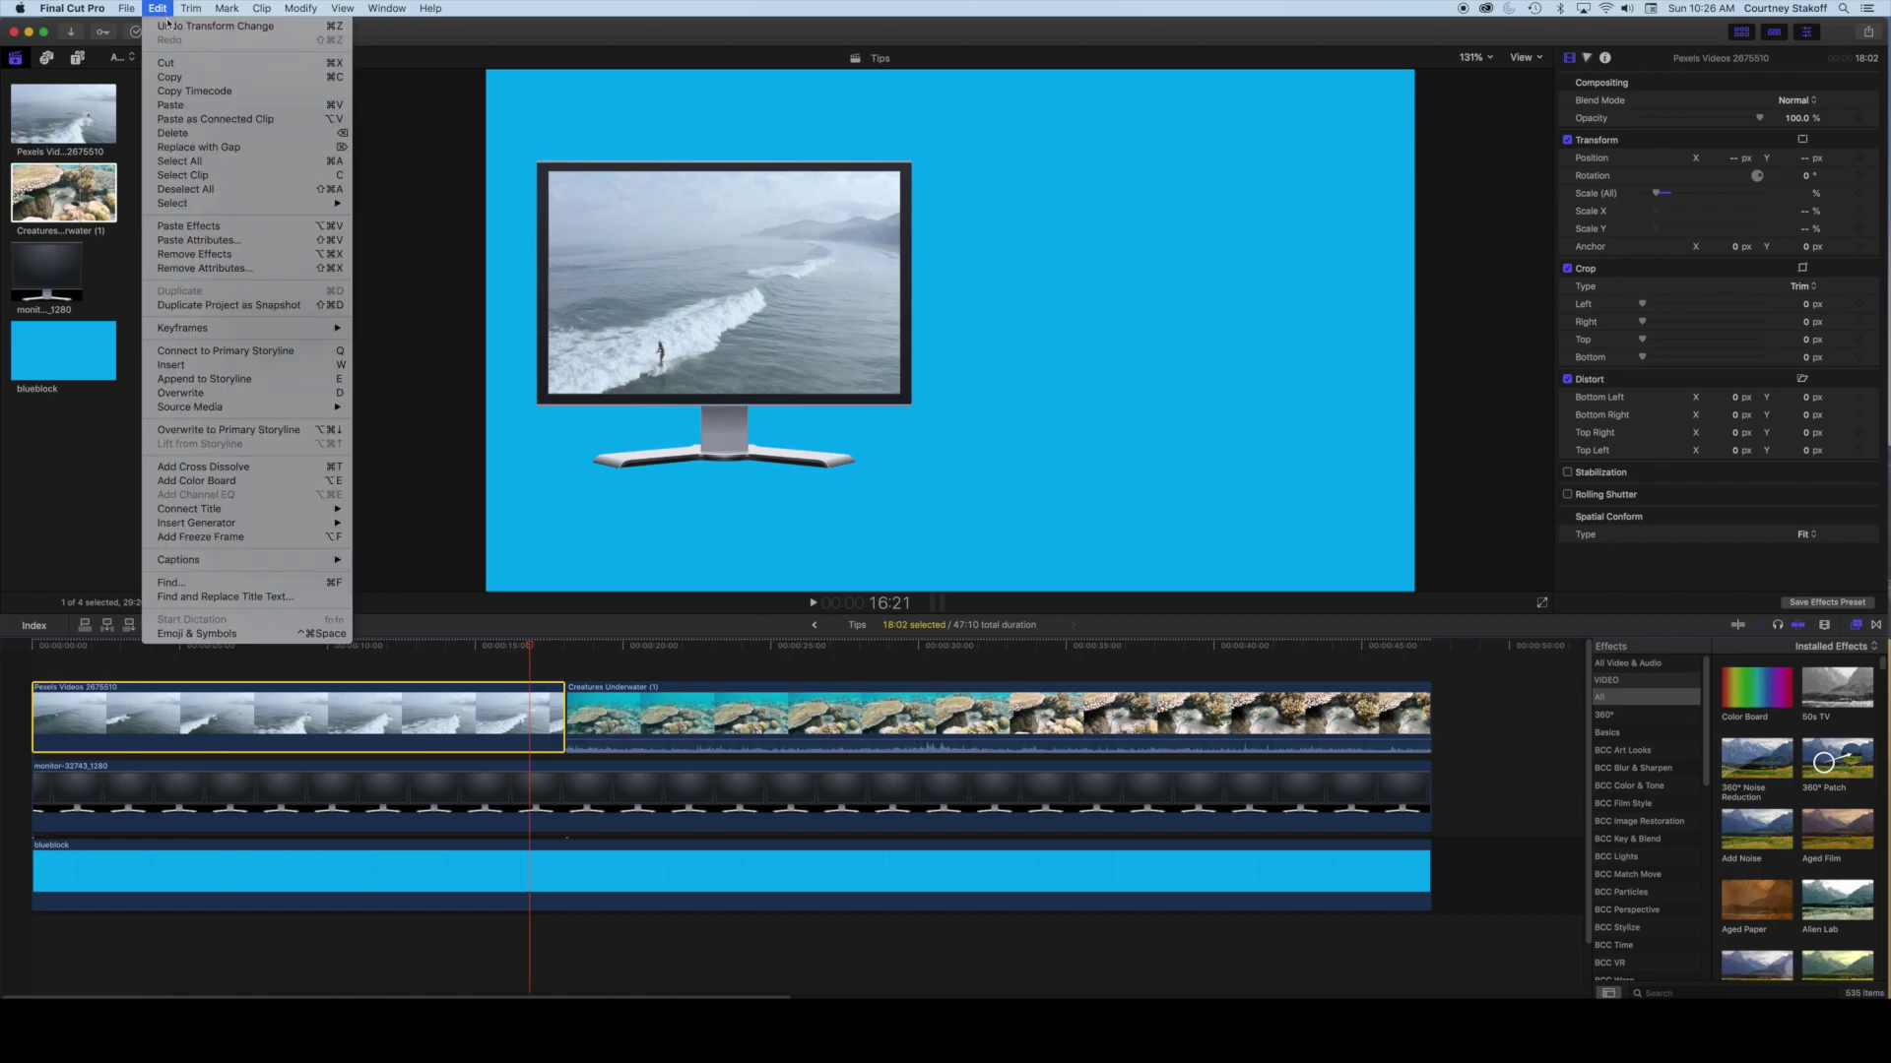
Step: Copy the surf clip and paste its Position and Scale attributes onto Creatures Underwater
left_click(185, 79)
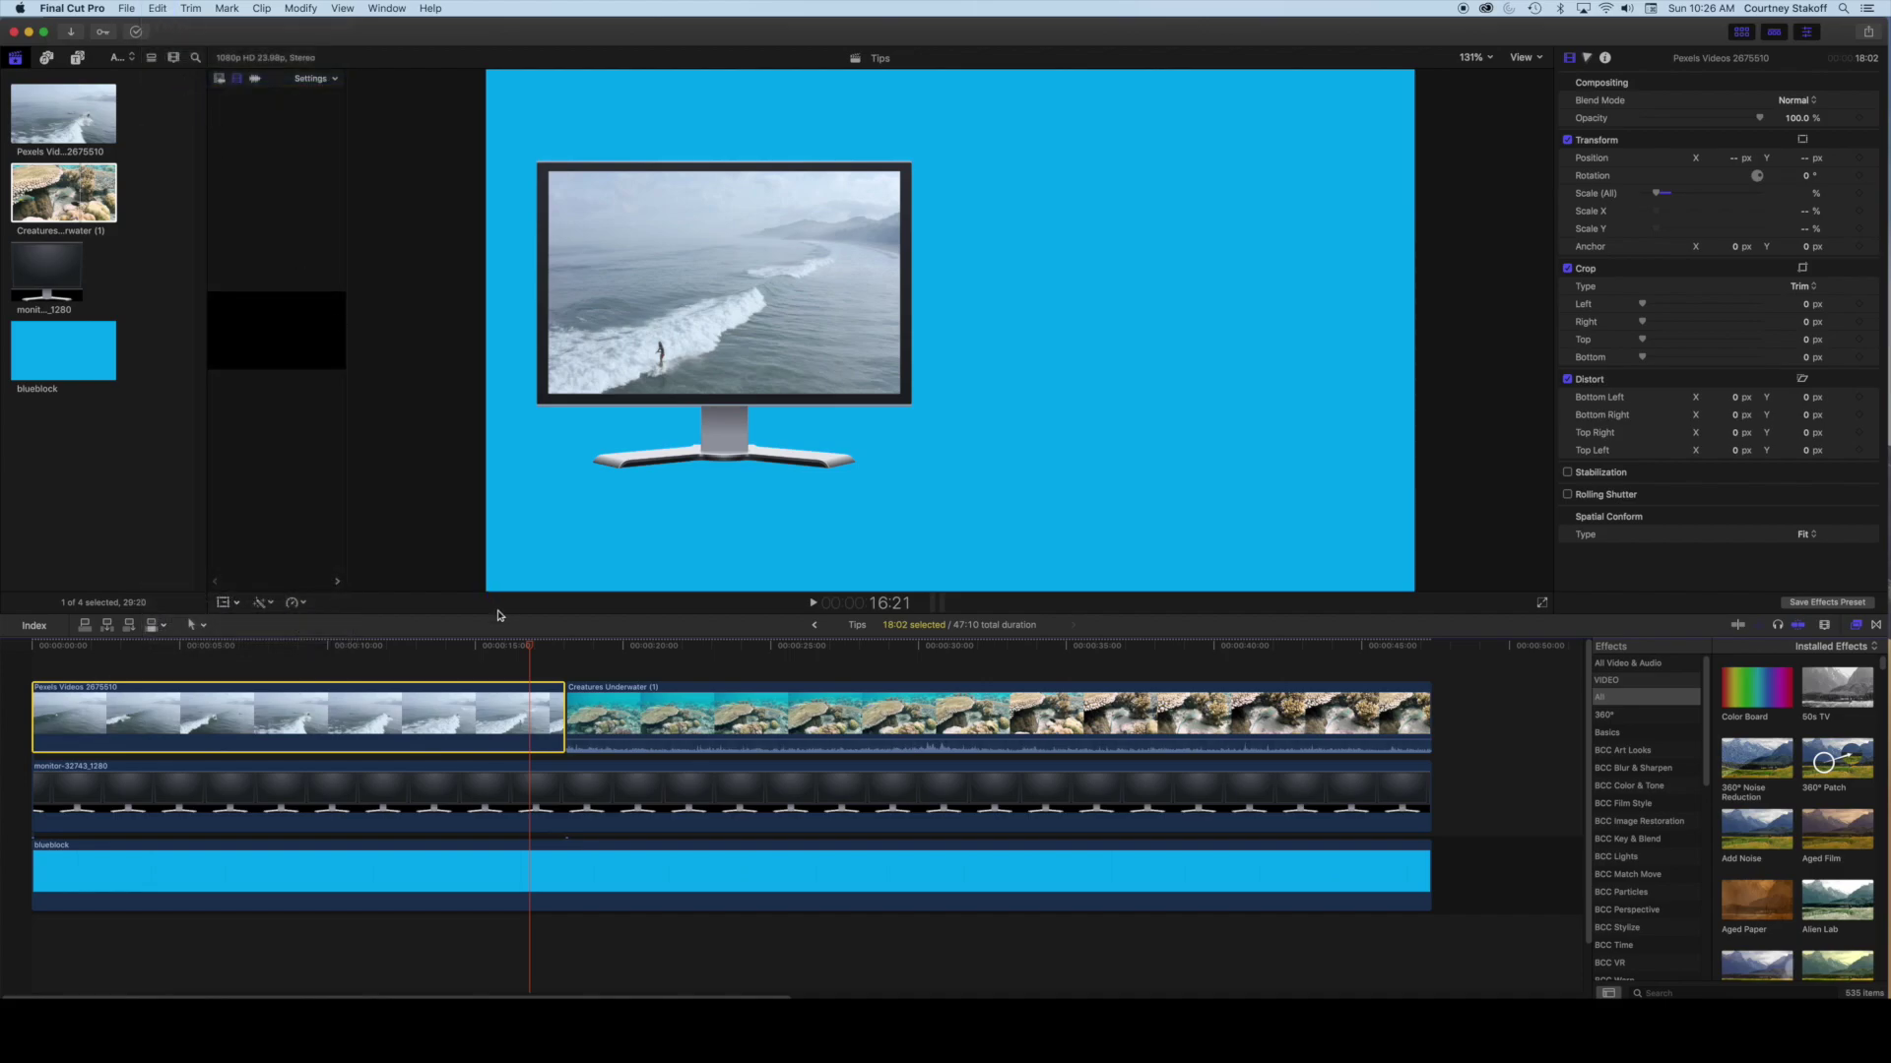
left_click_drag(532, 647, 617, 647)
left_click(638, 700)
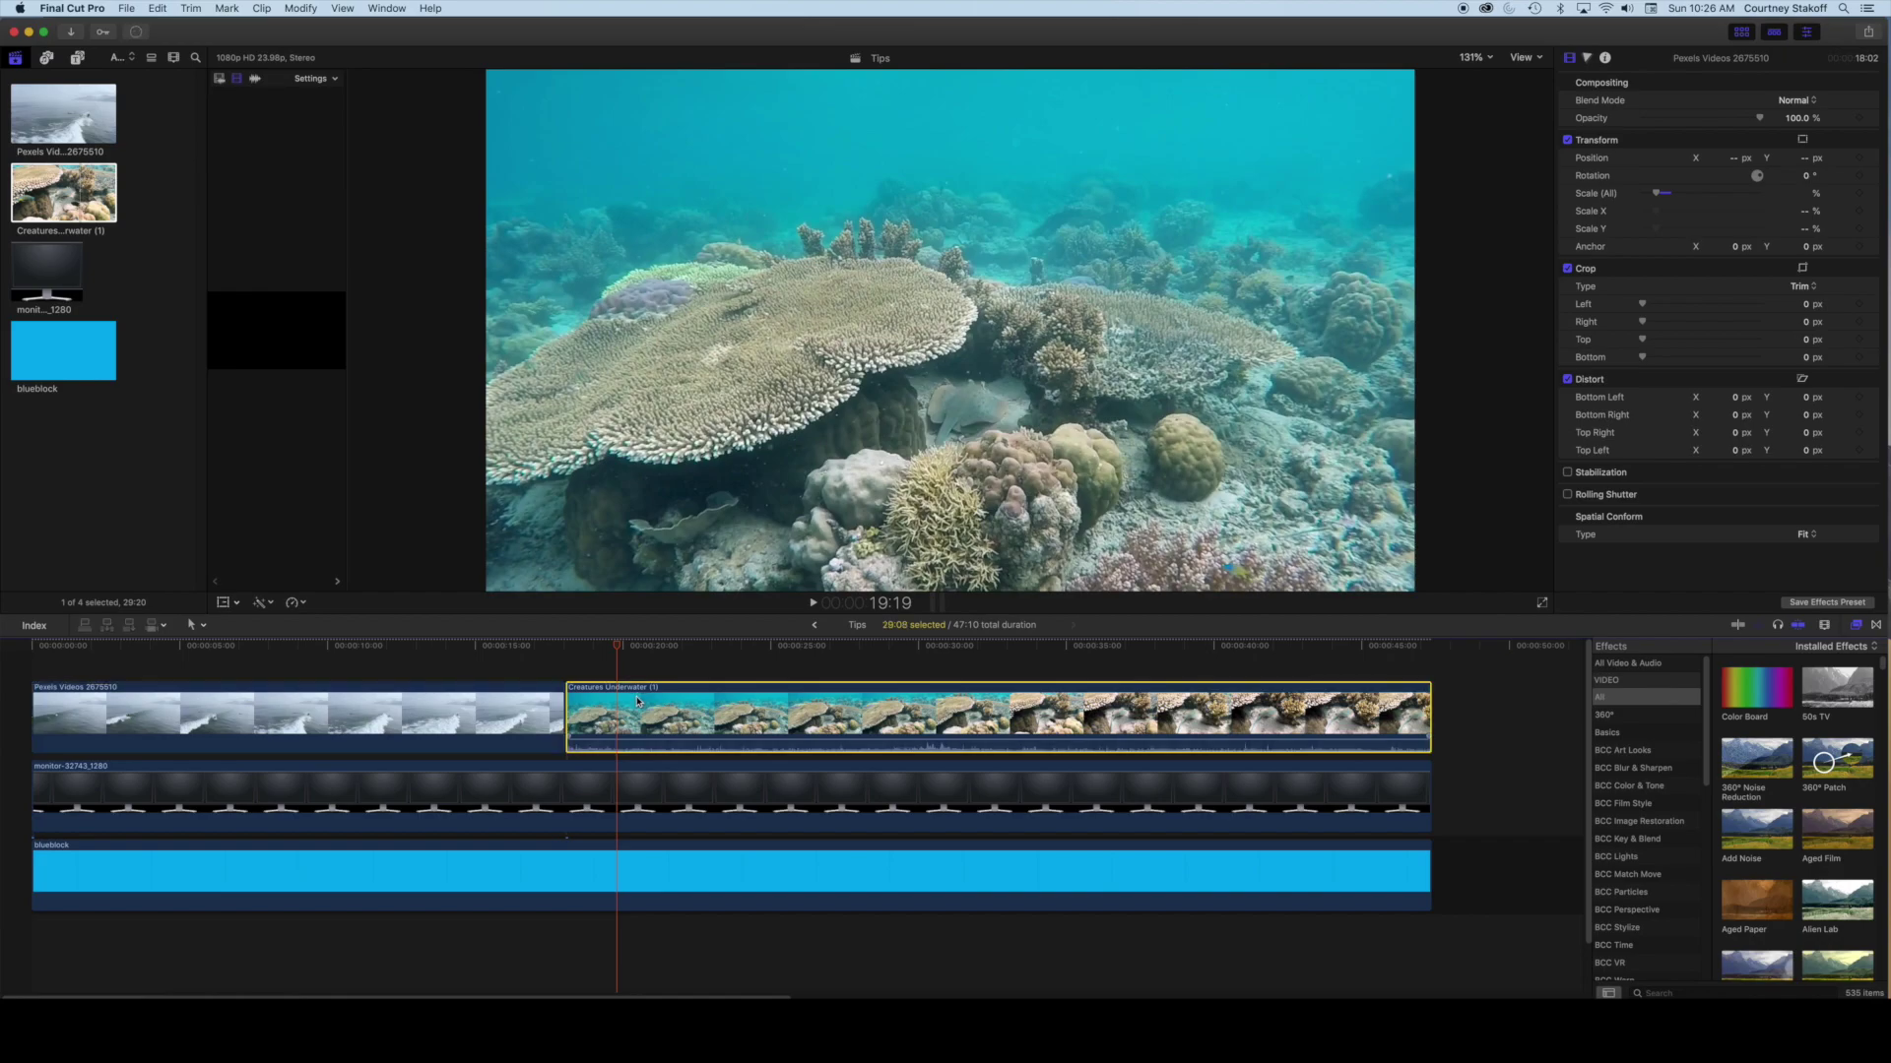
left_click(155, 8)
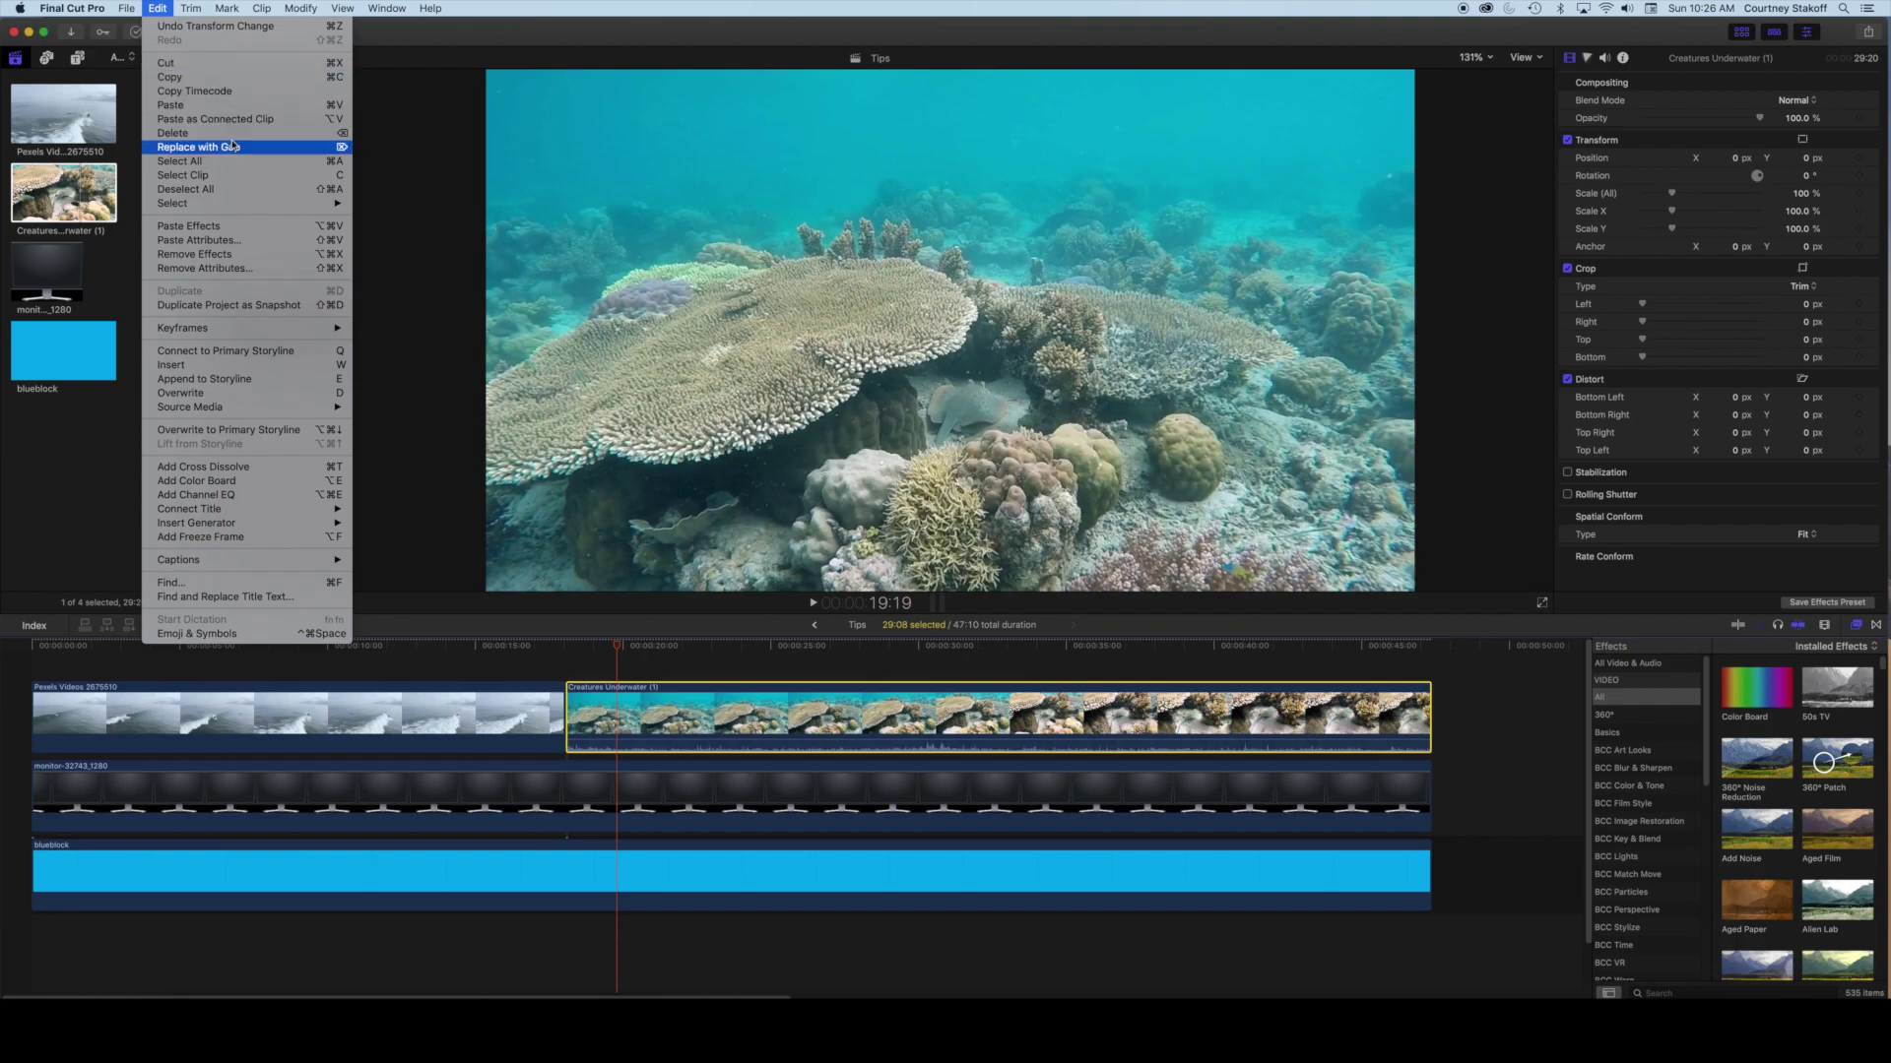
left_click(241, 243)
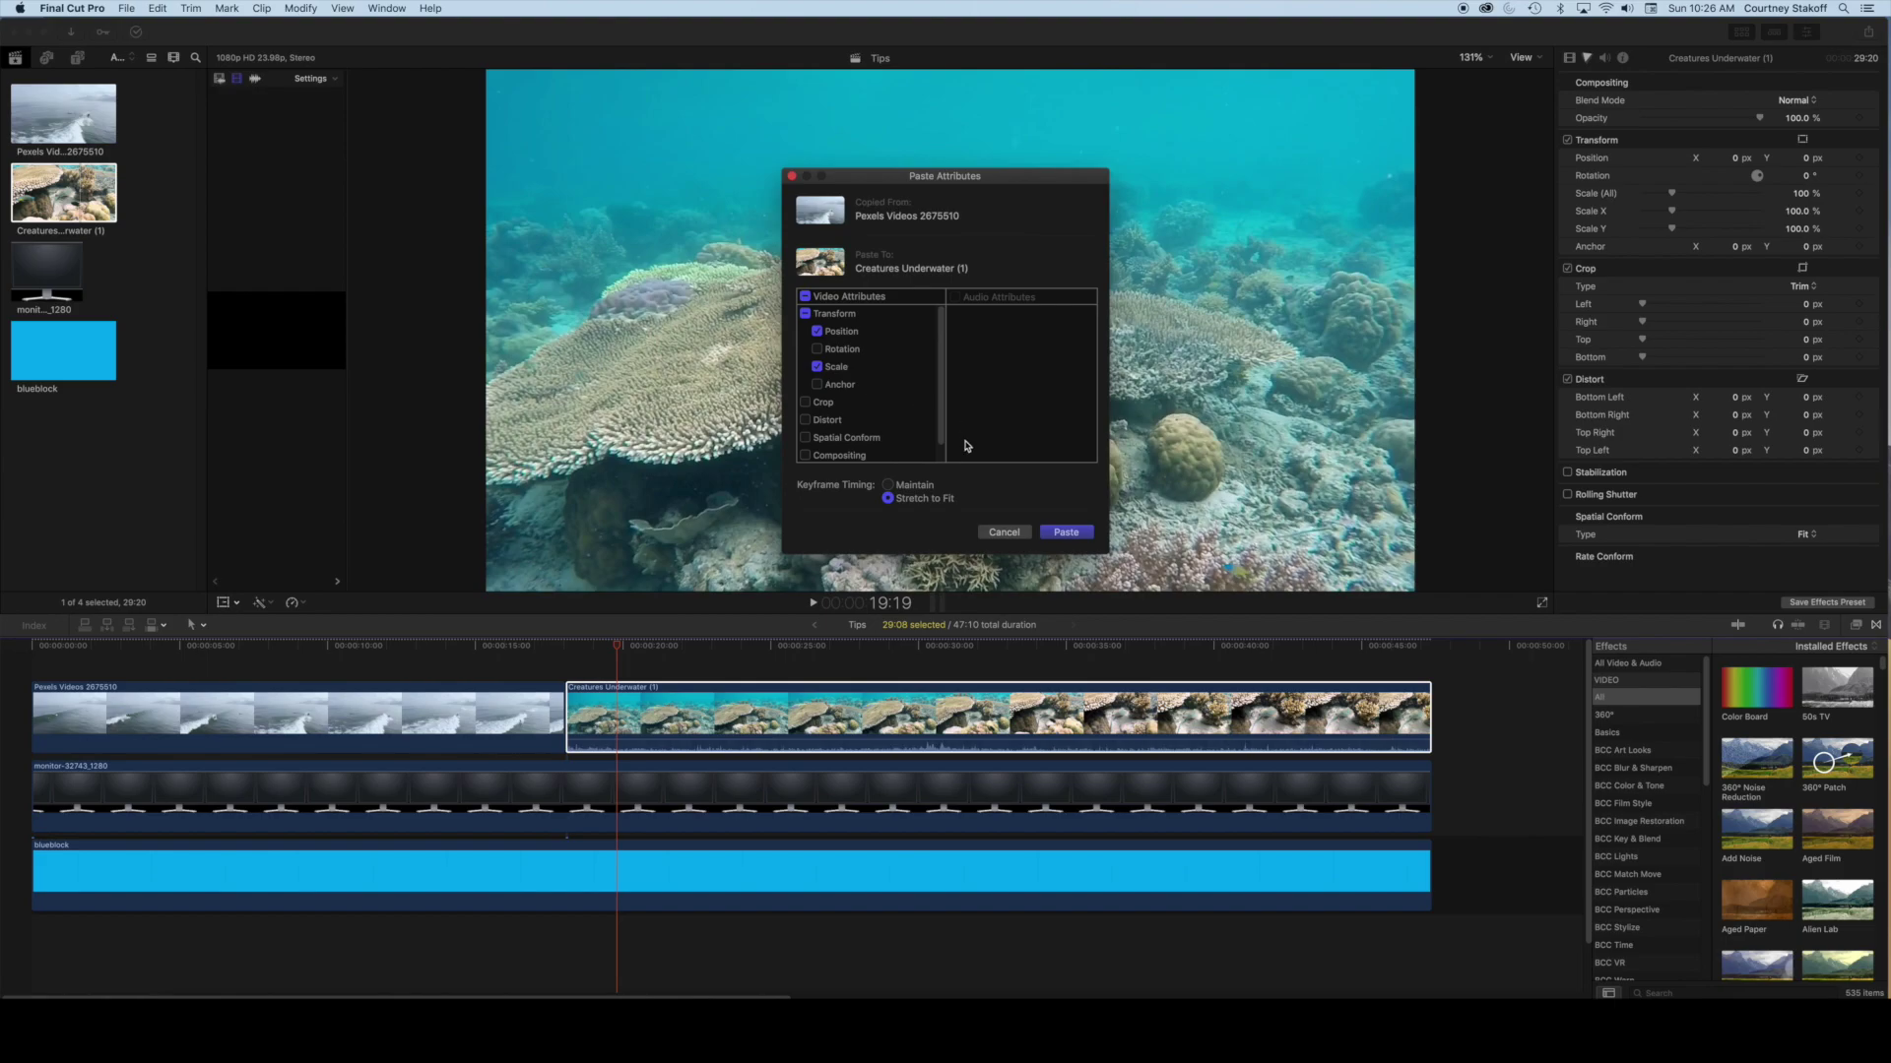
left_click(1065, 532)
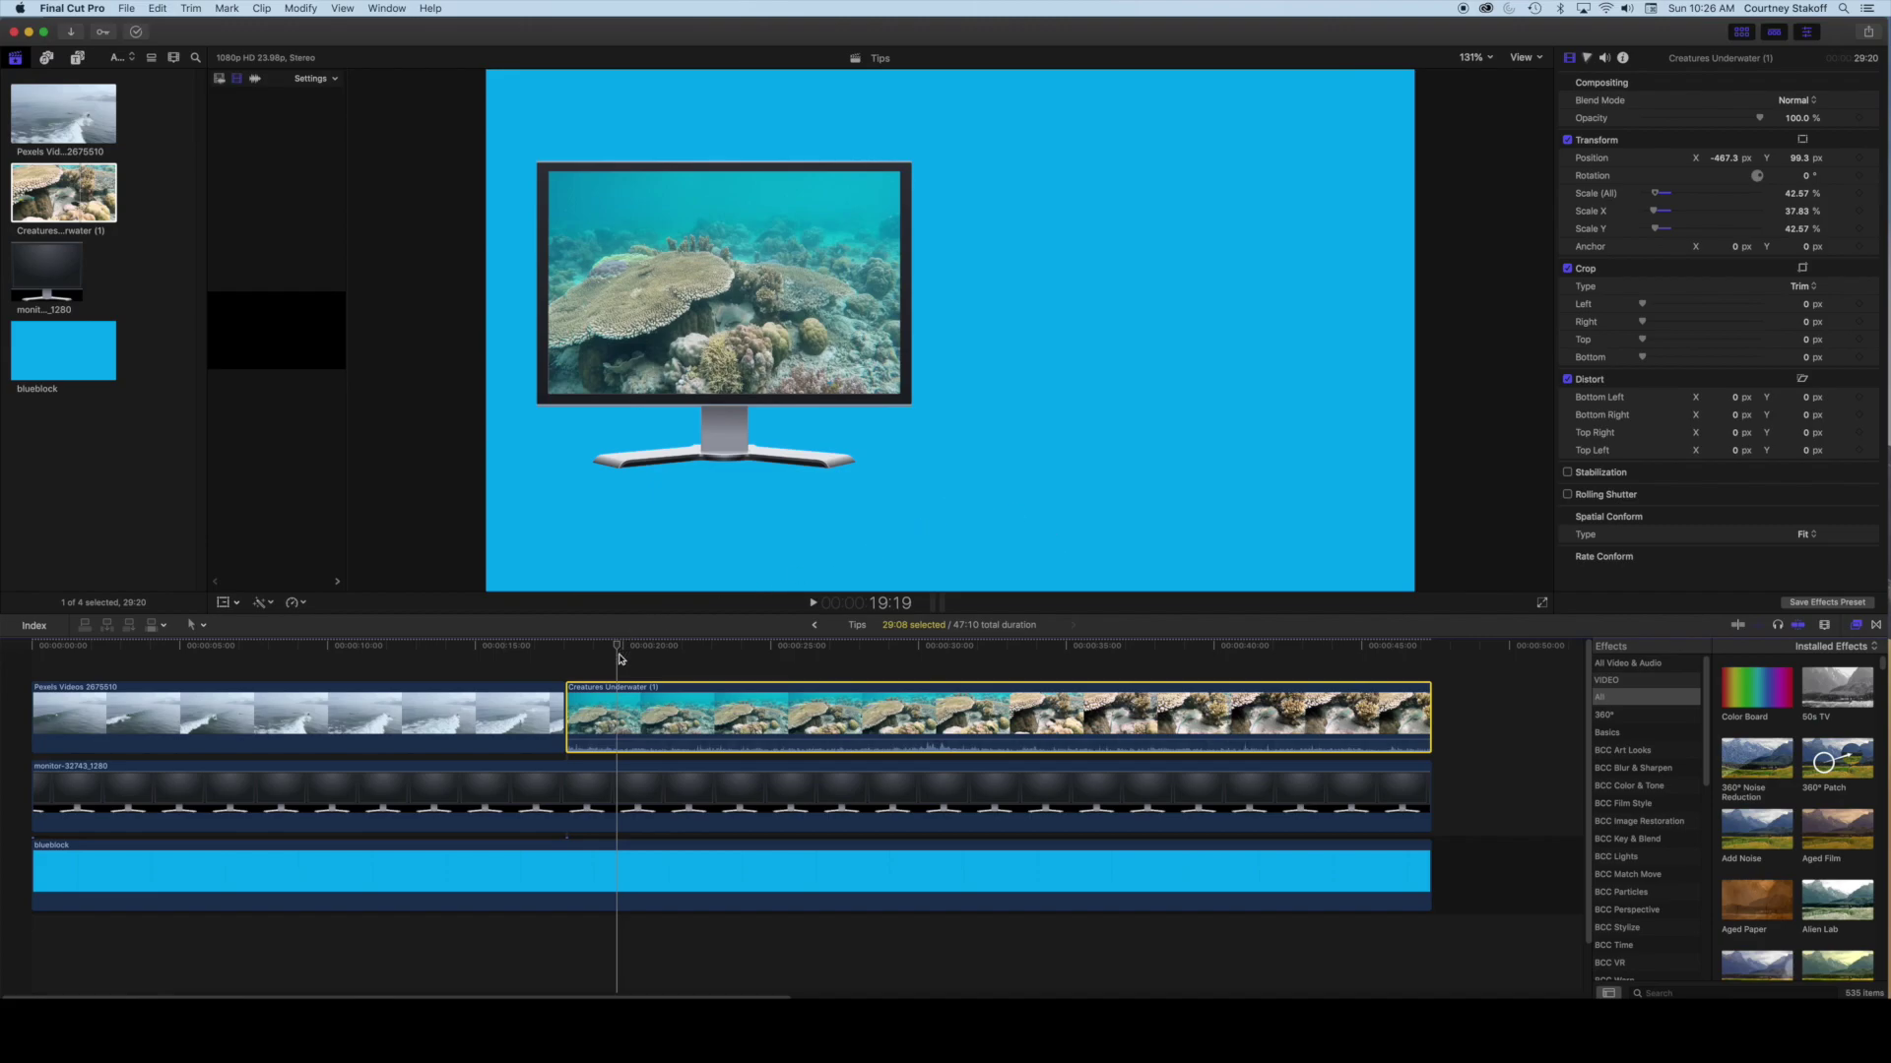
Step: Scrub the playhead back into the surf clip before adding the ES_Shark Waters music
mouse_move(617, 648)
left_mouse_down()
mouse_move(506, 653)
mouse_move(635, 665)
mouse_move(488, 672)
mouse_move(626, 679)
left_mouse_up()
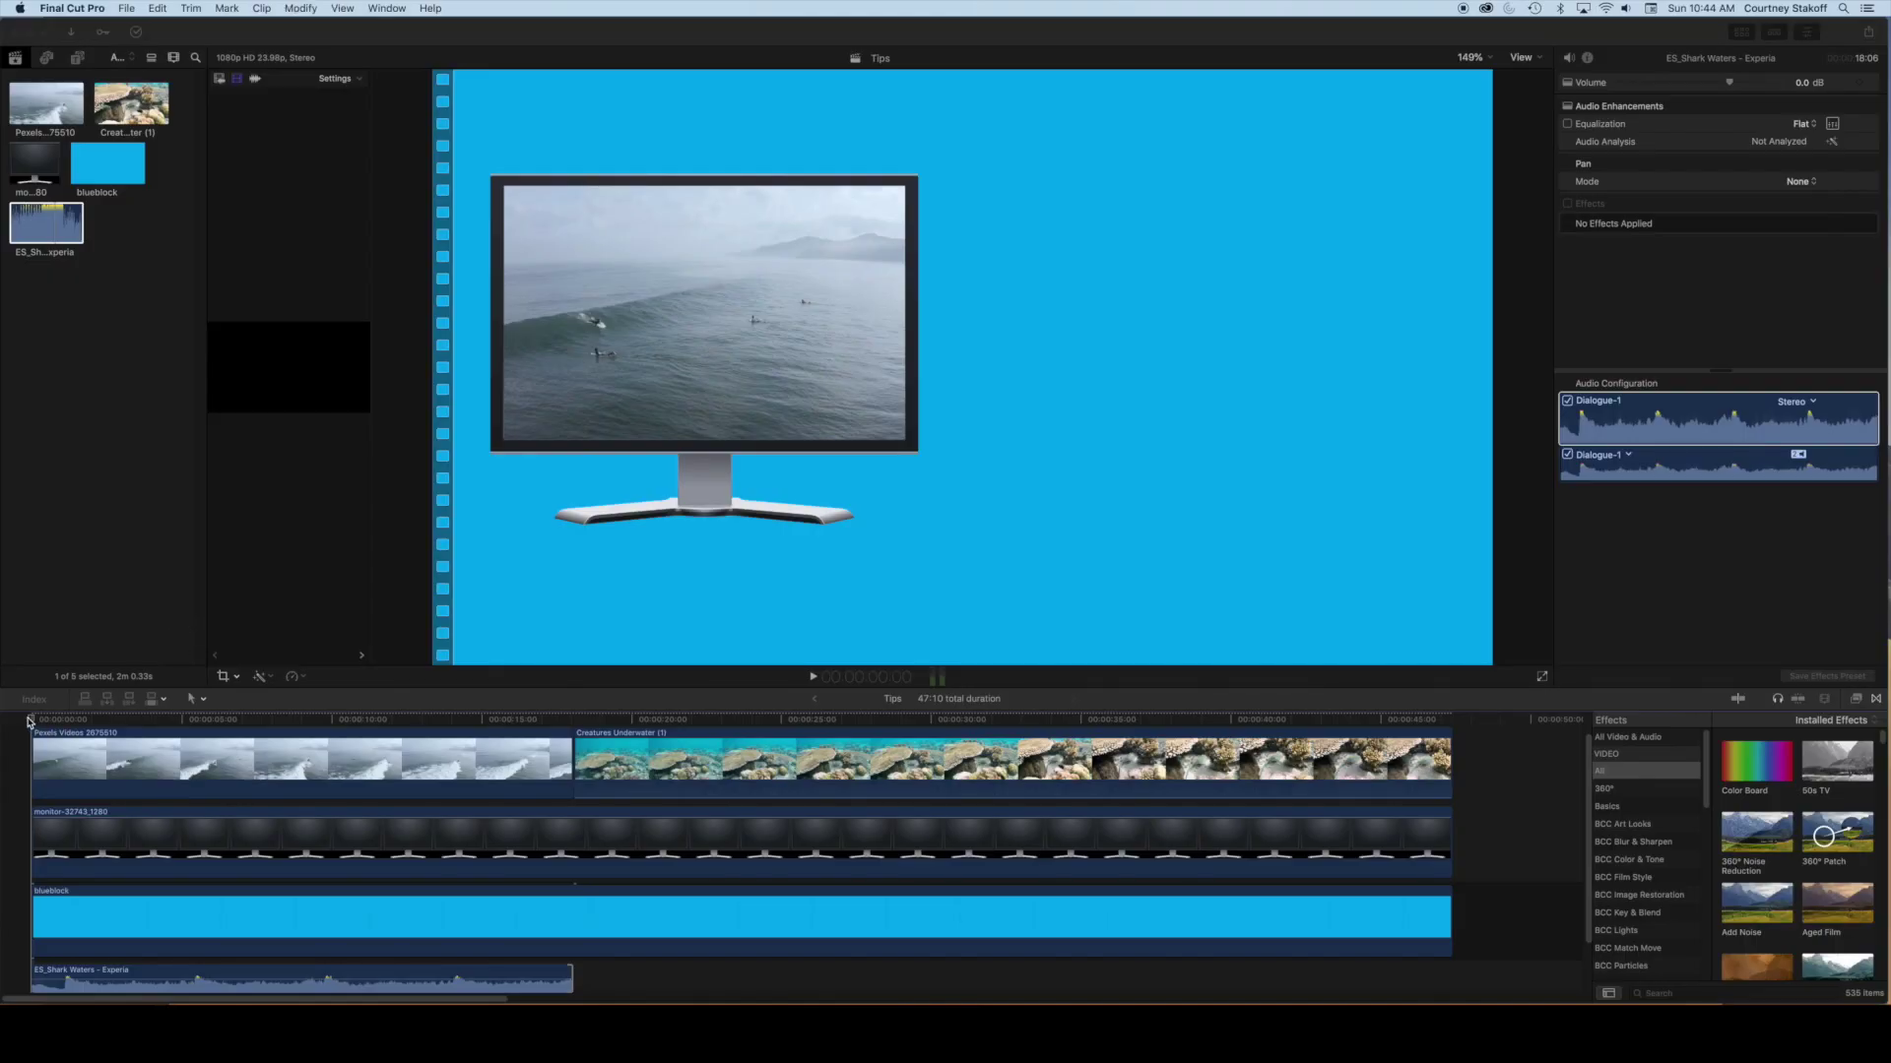
Step: Boost a short range of the ES_Shark Waters music to +12 dB and play it back
key("space")
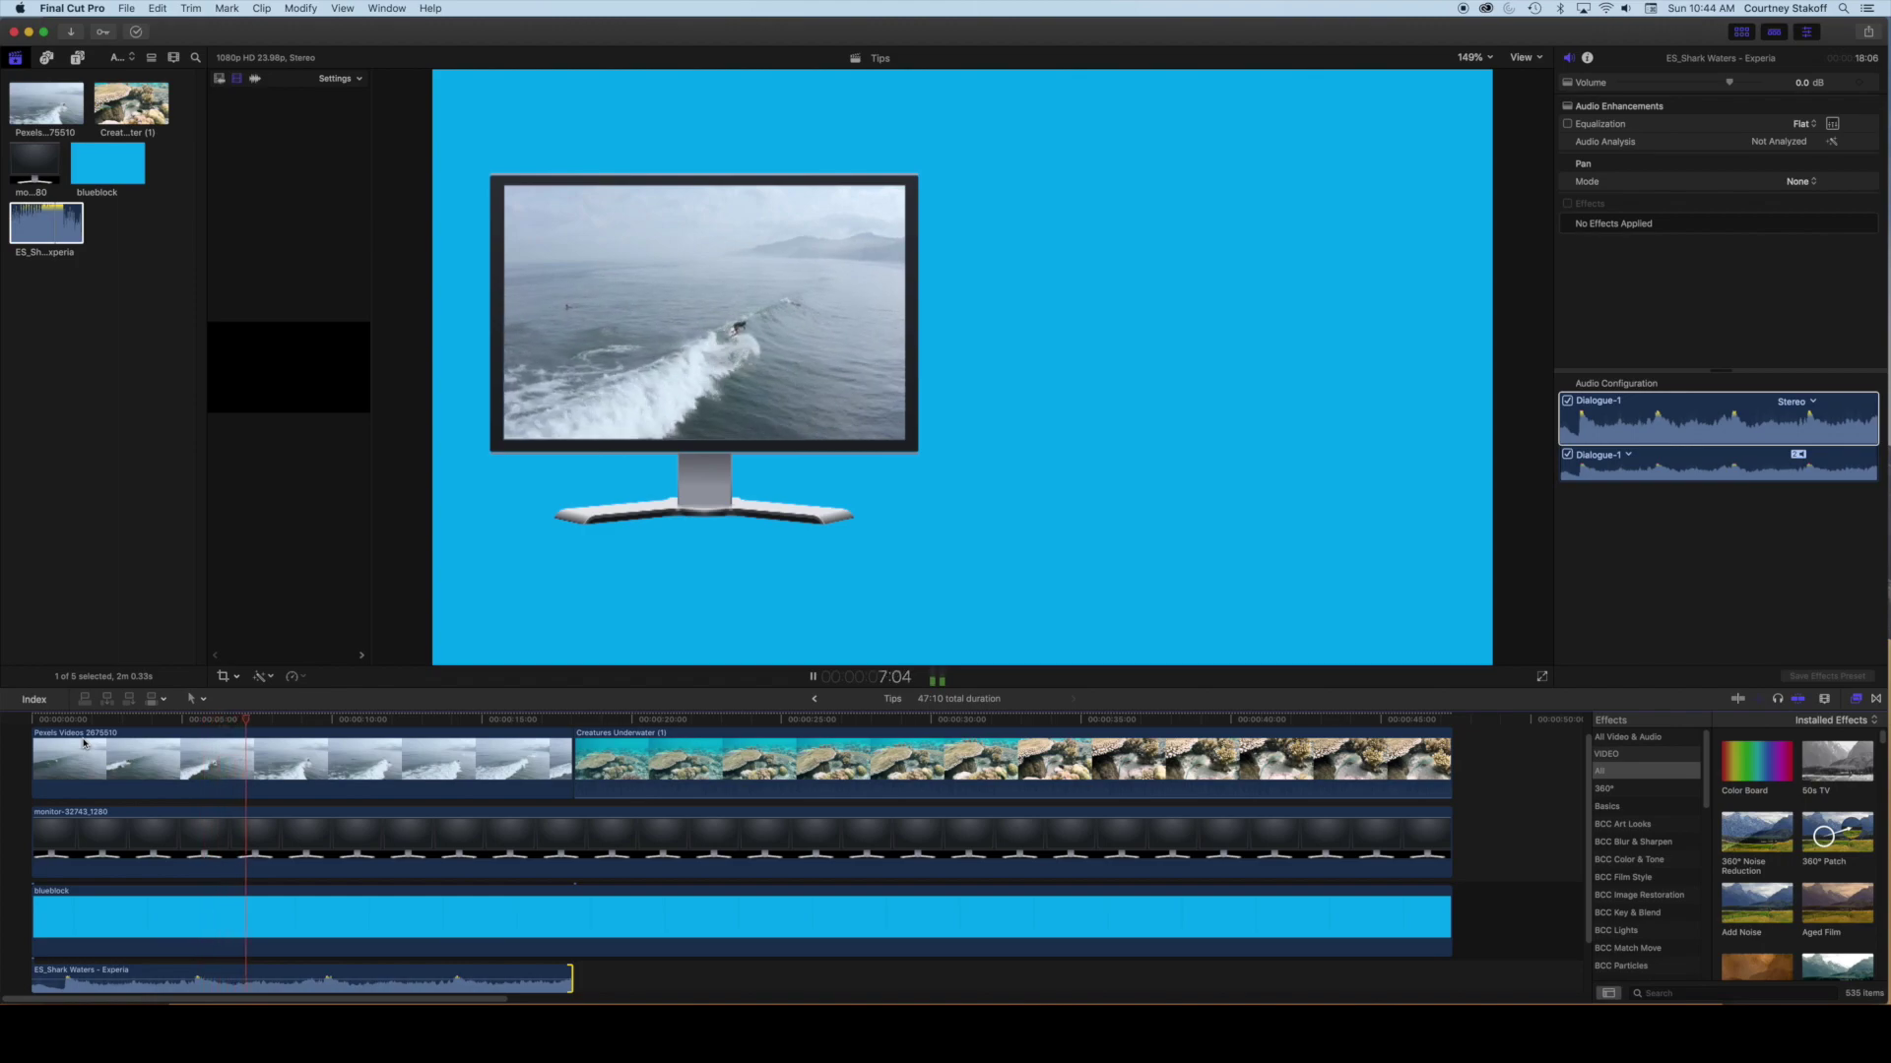
key("space")
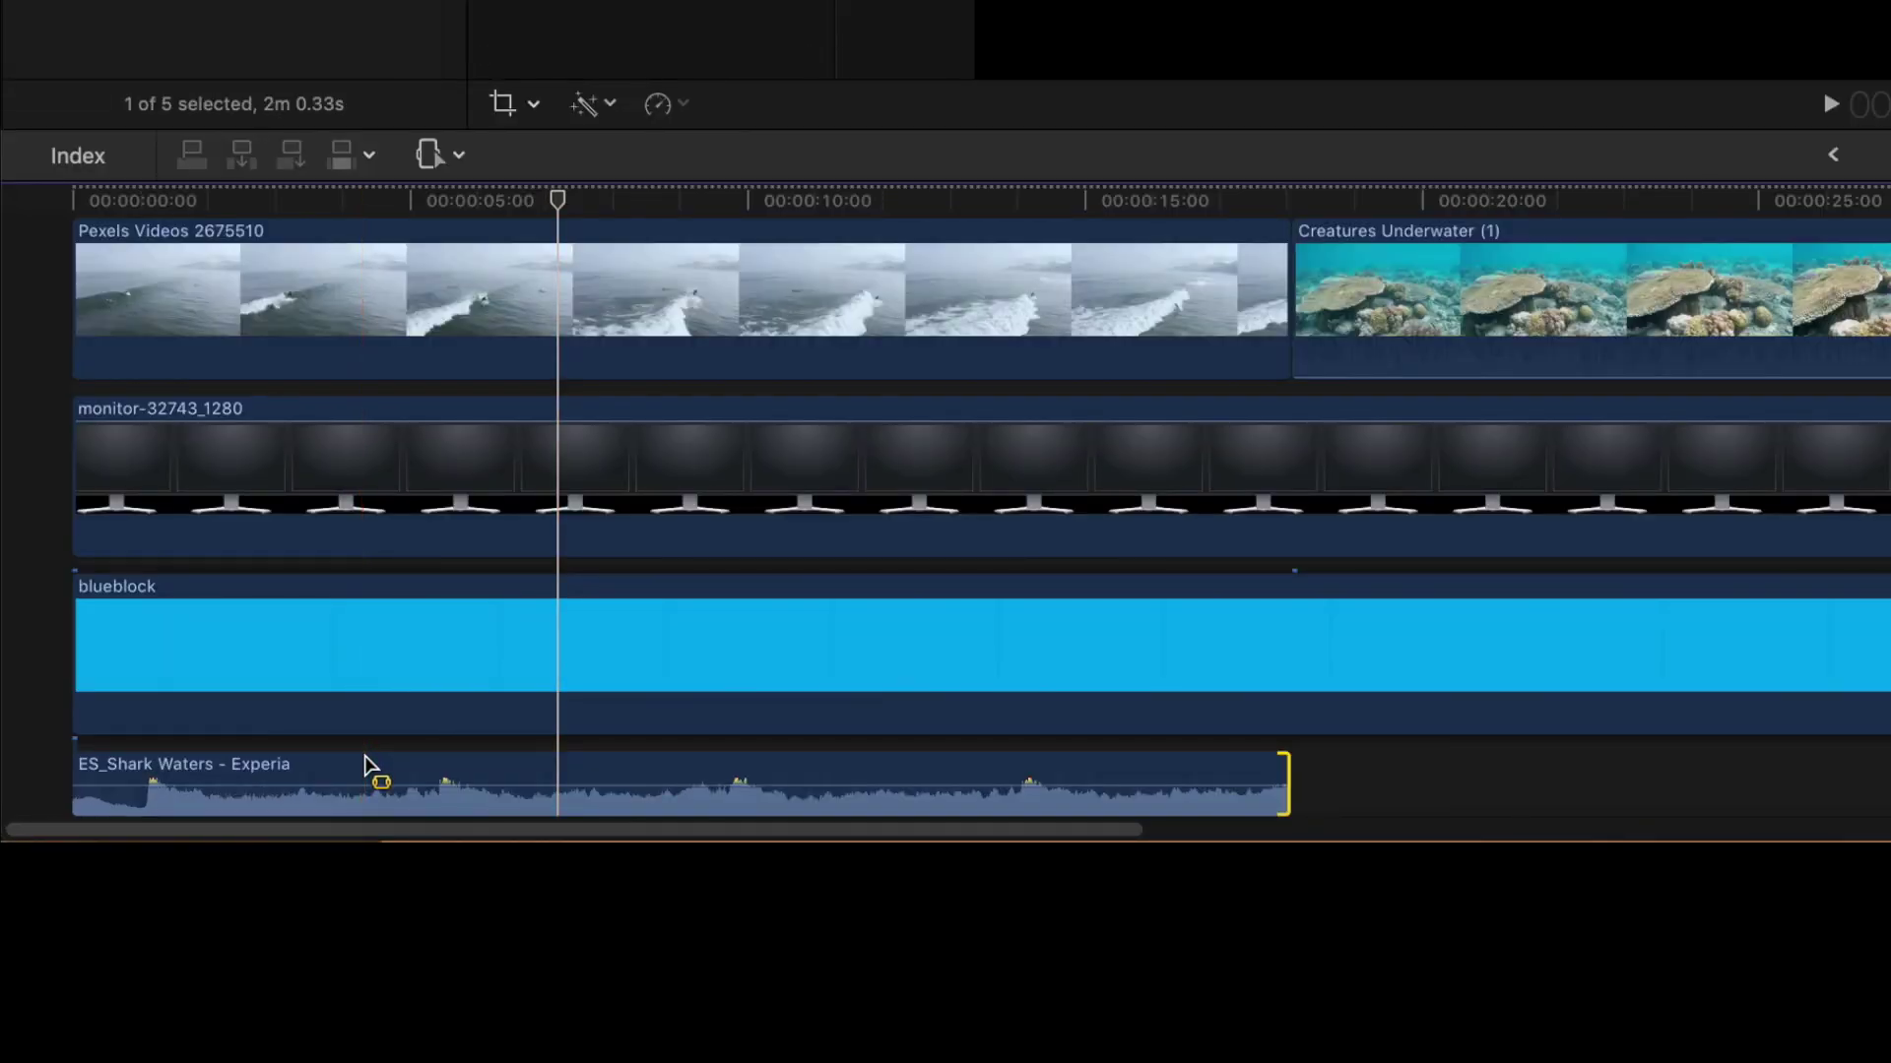
left_click_drag(365, 759, 532, 775)
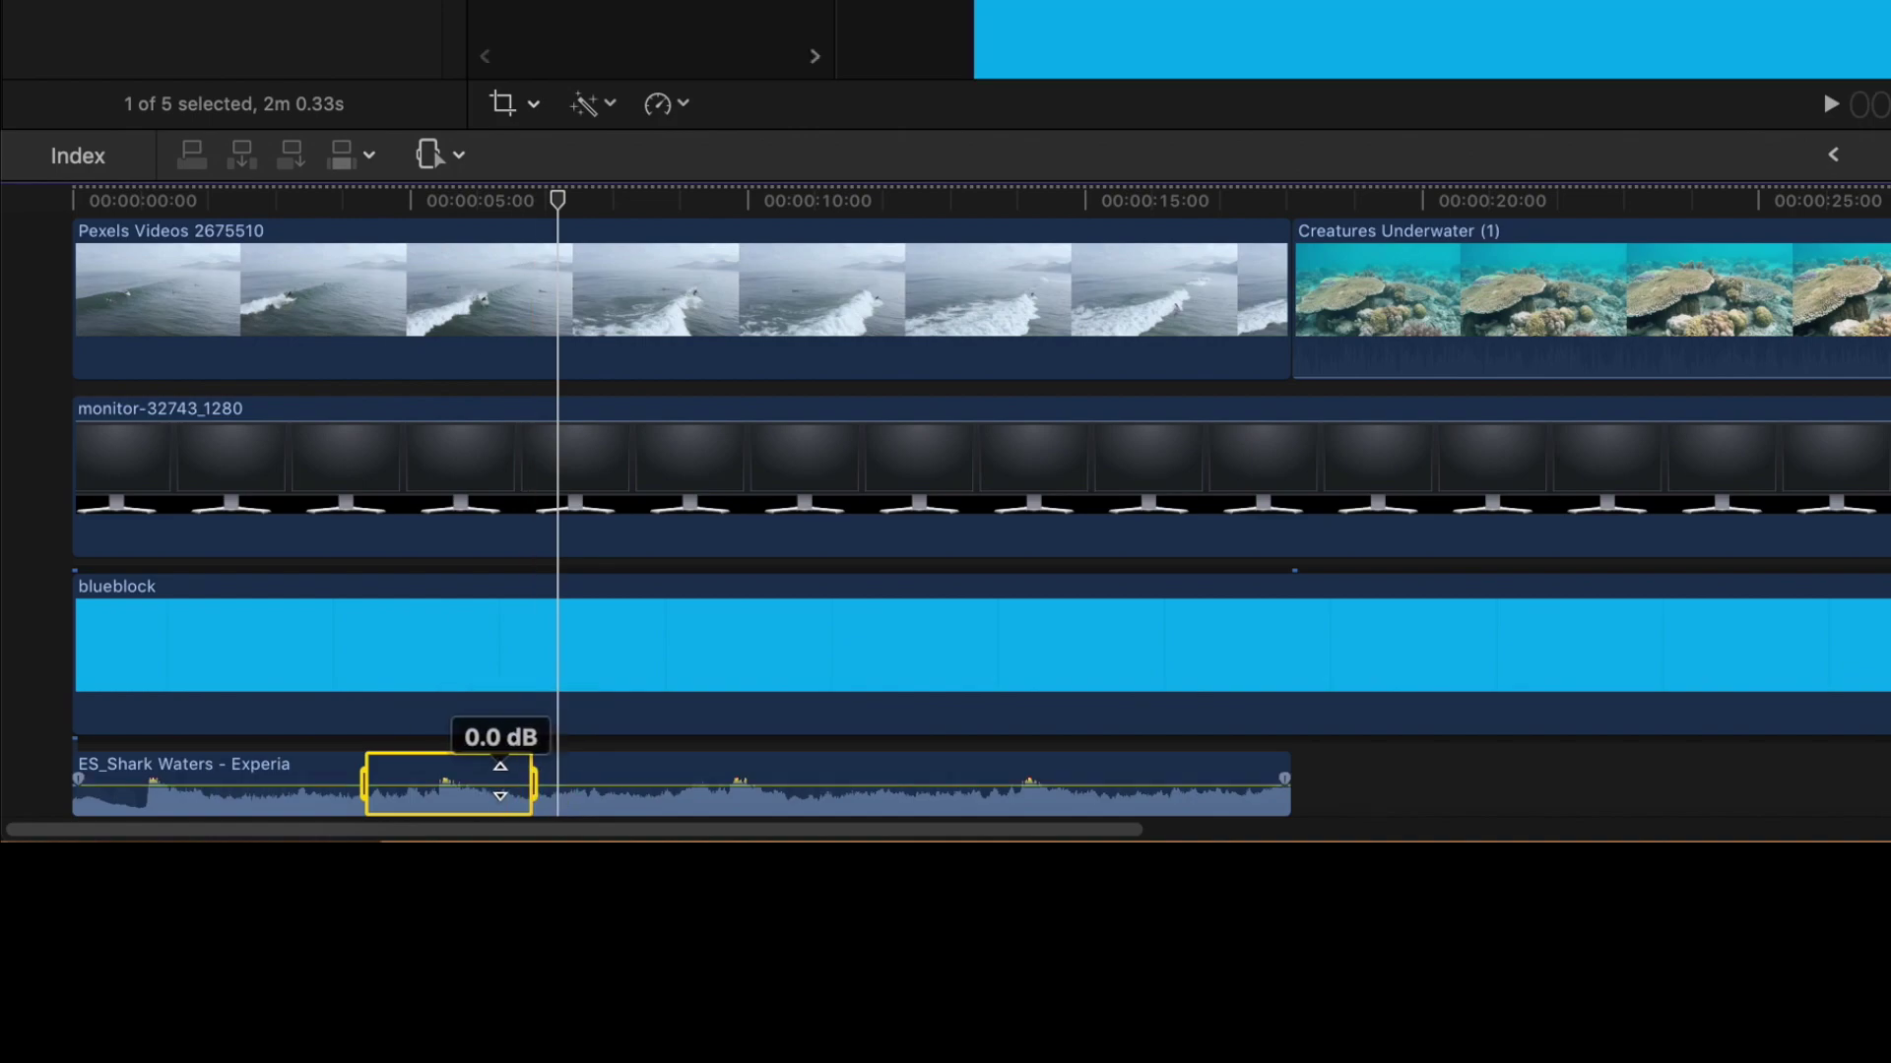
left_click_drag(498, 785, 511, 767)
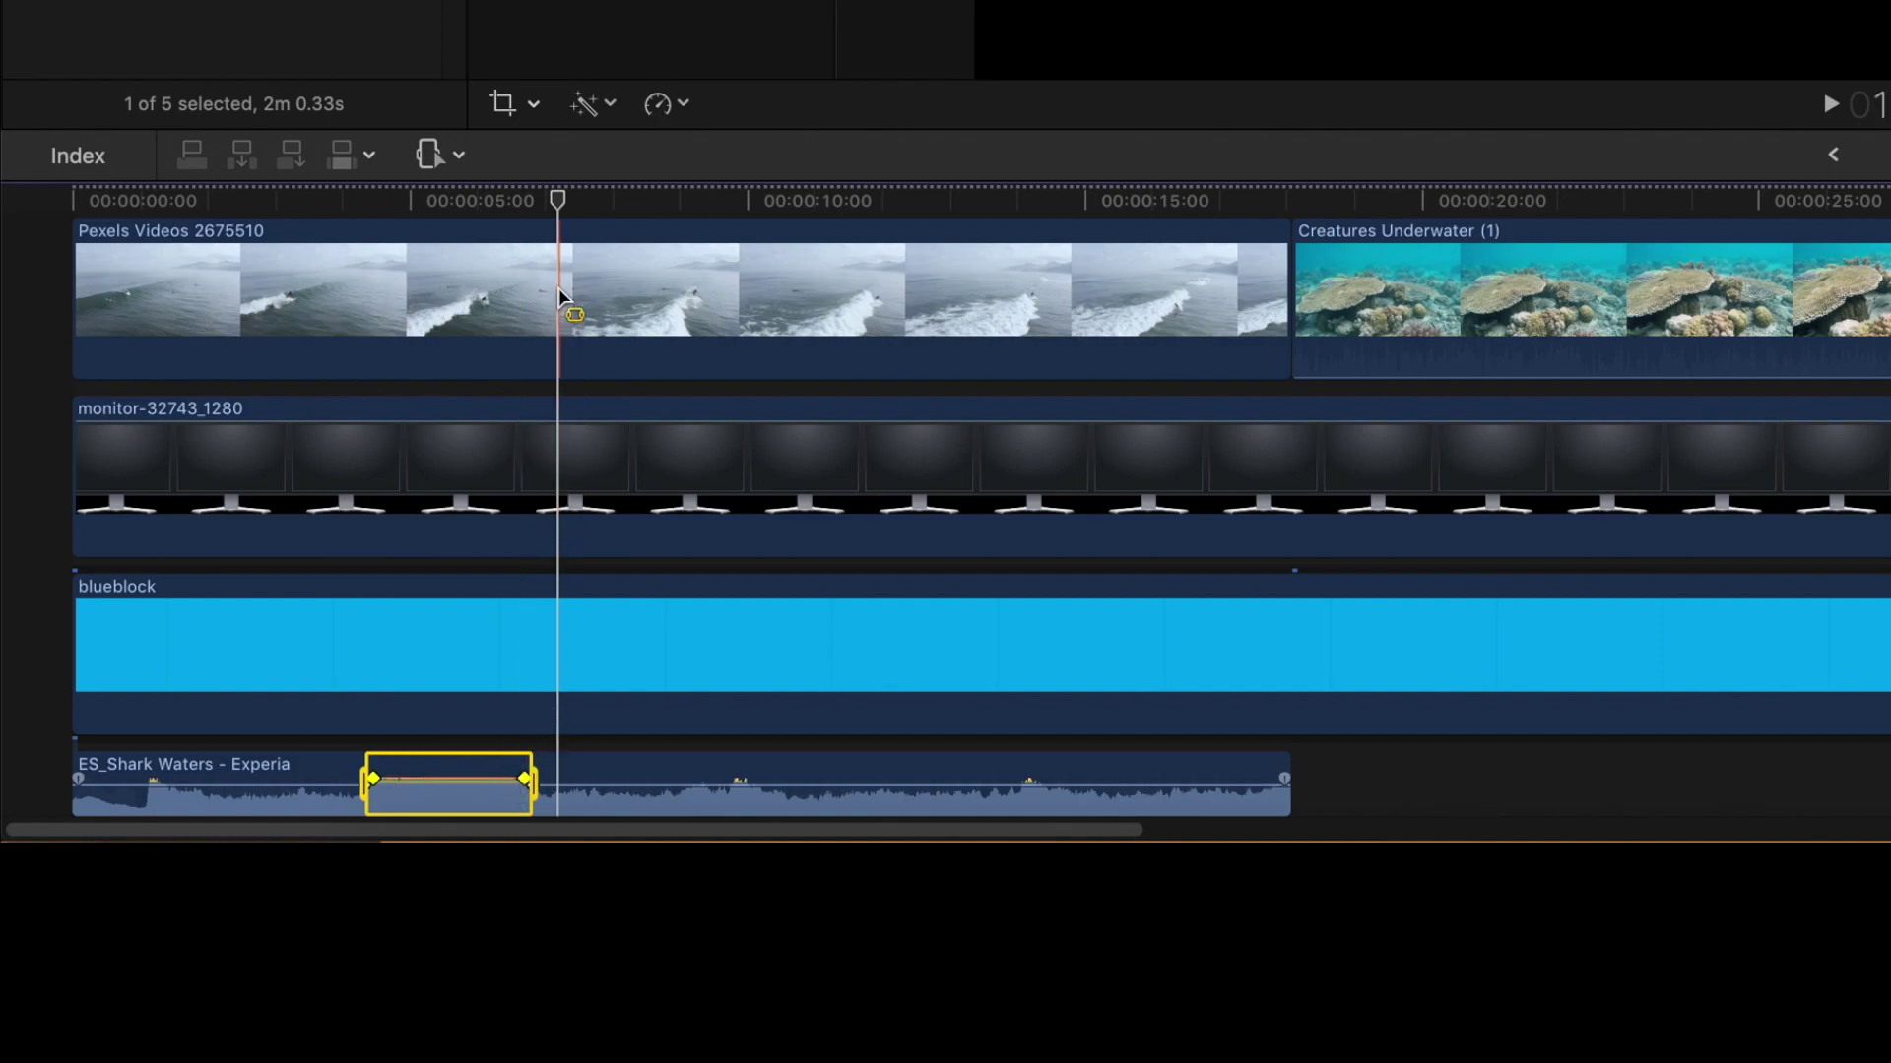
left_click_drag(565, 199, 119, 222)
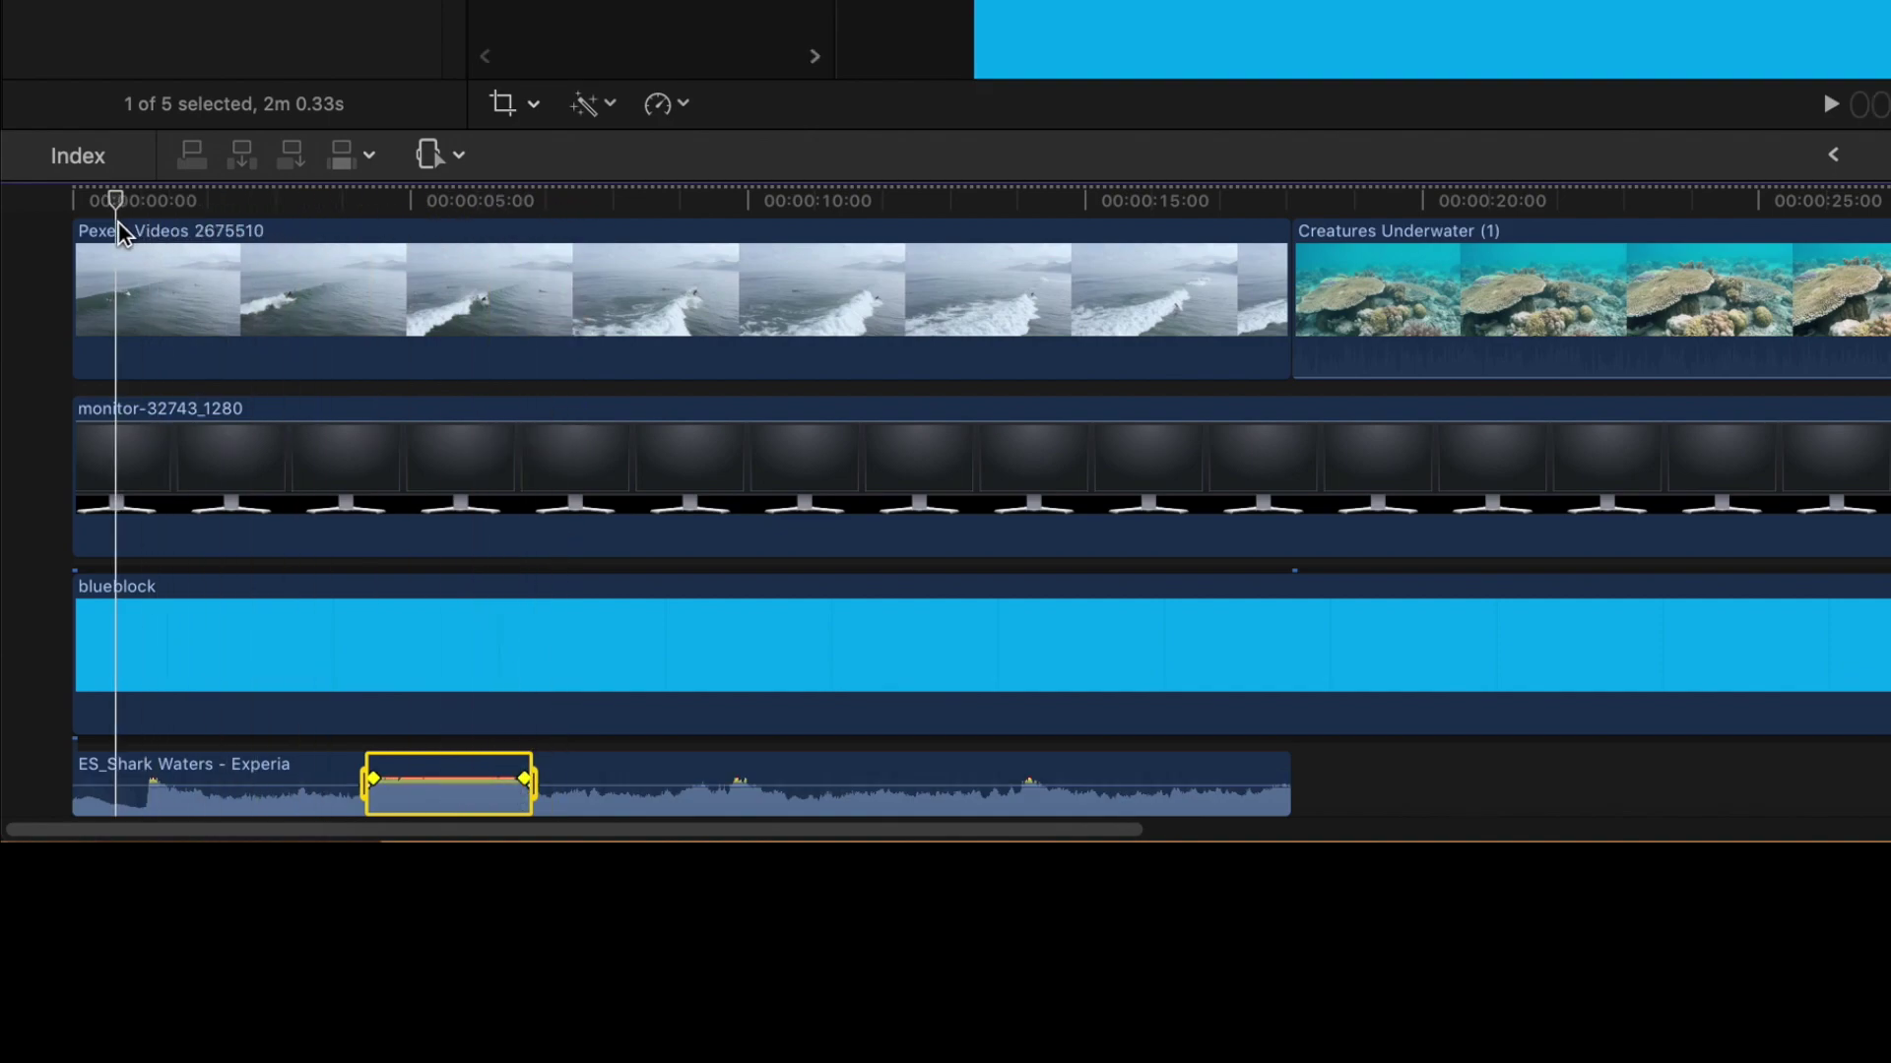
key("space")
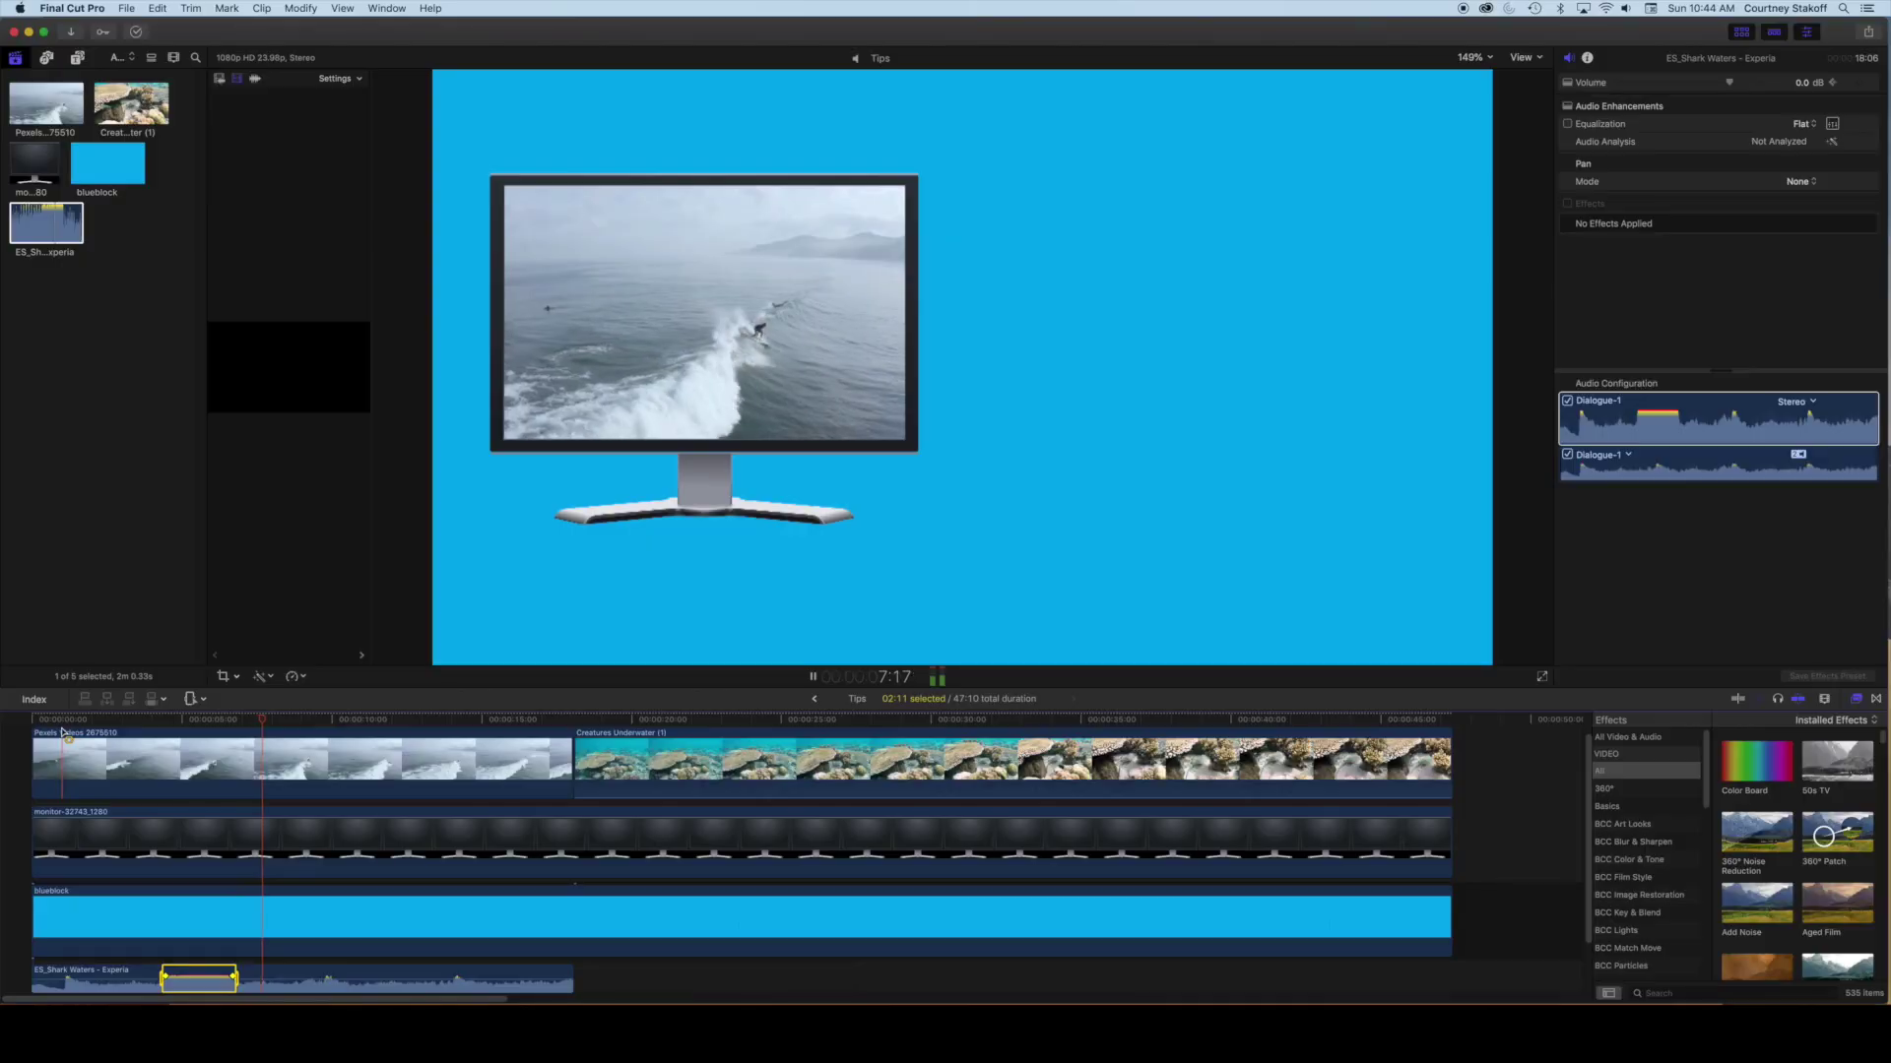
key("space")
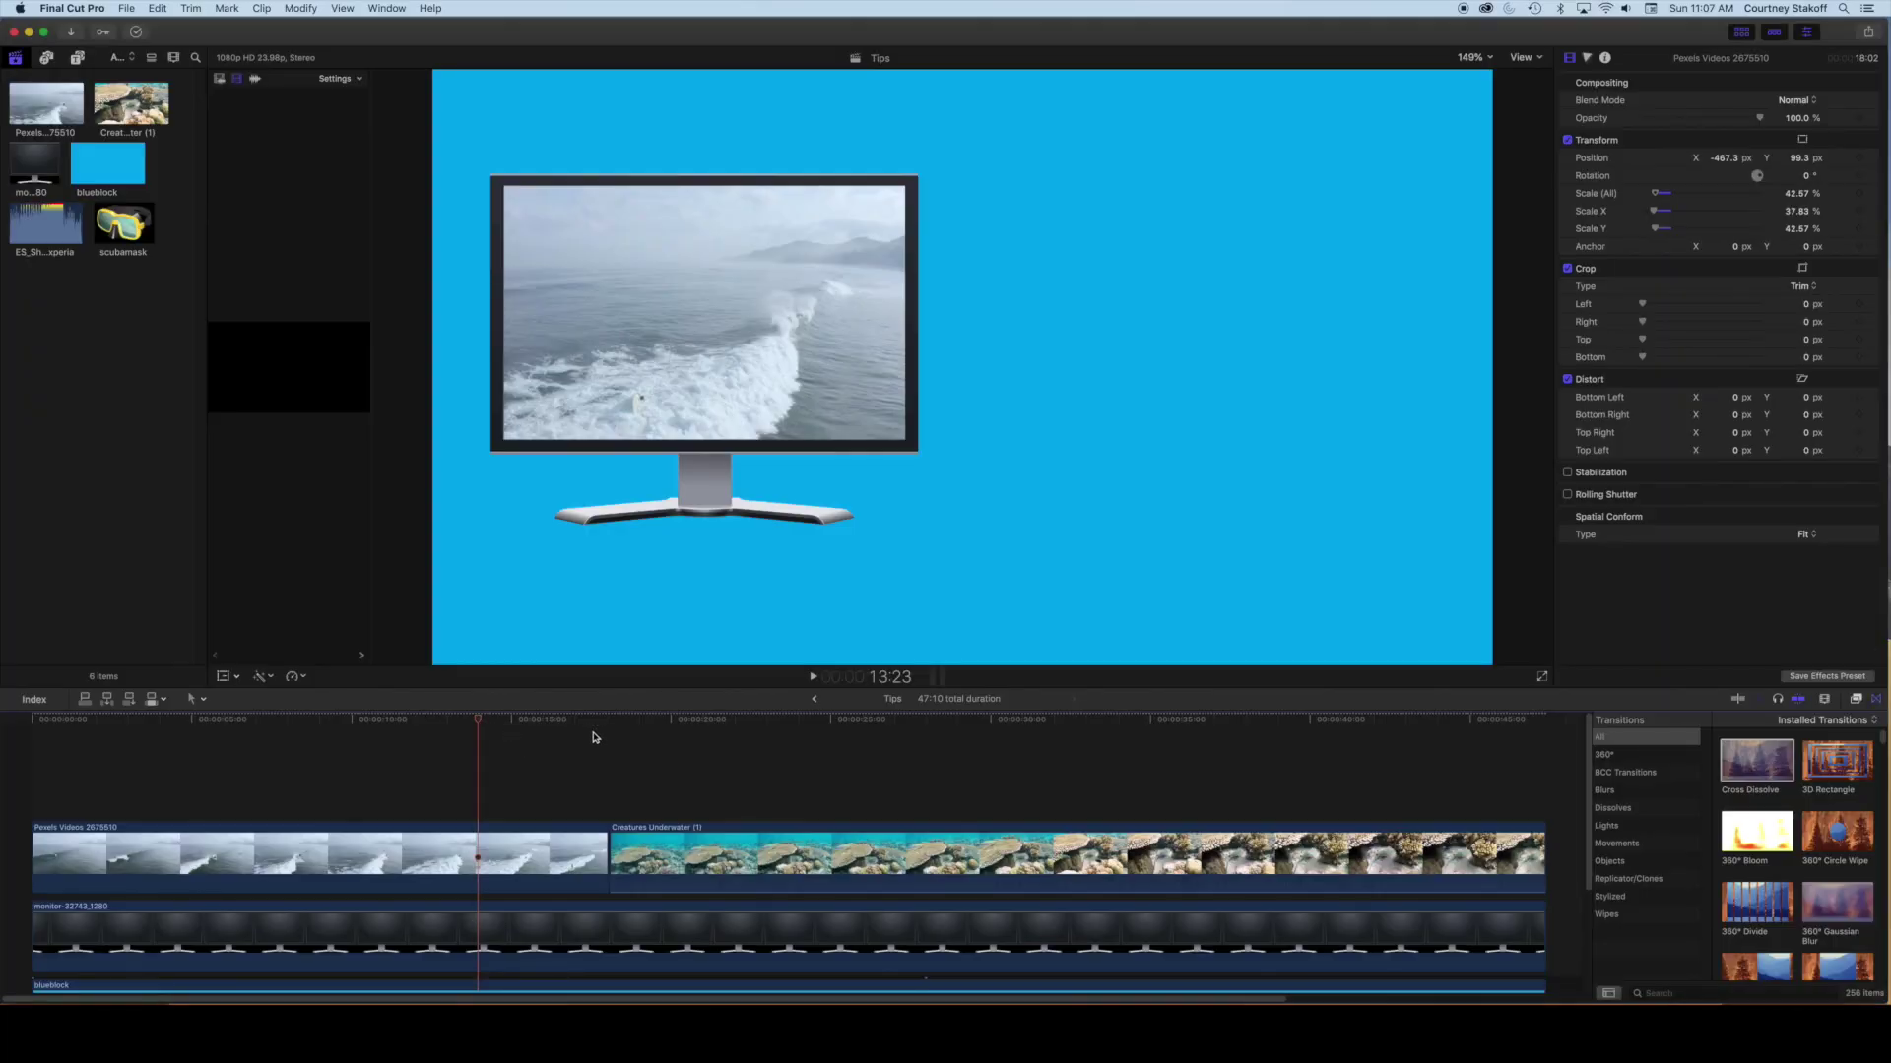
Step: Move the playhead into the coral footage and connect the scubamask image above Creatures Underwater
left_click(515, 721)
left_click_drag(525, 726, 651, 725)
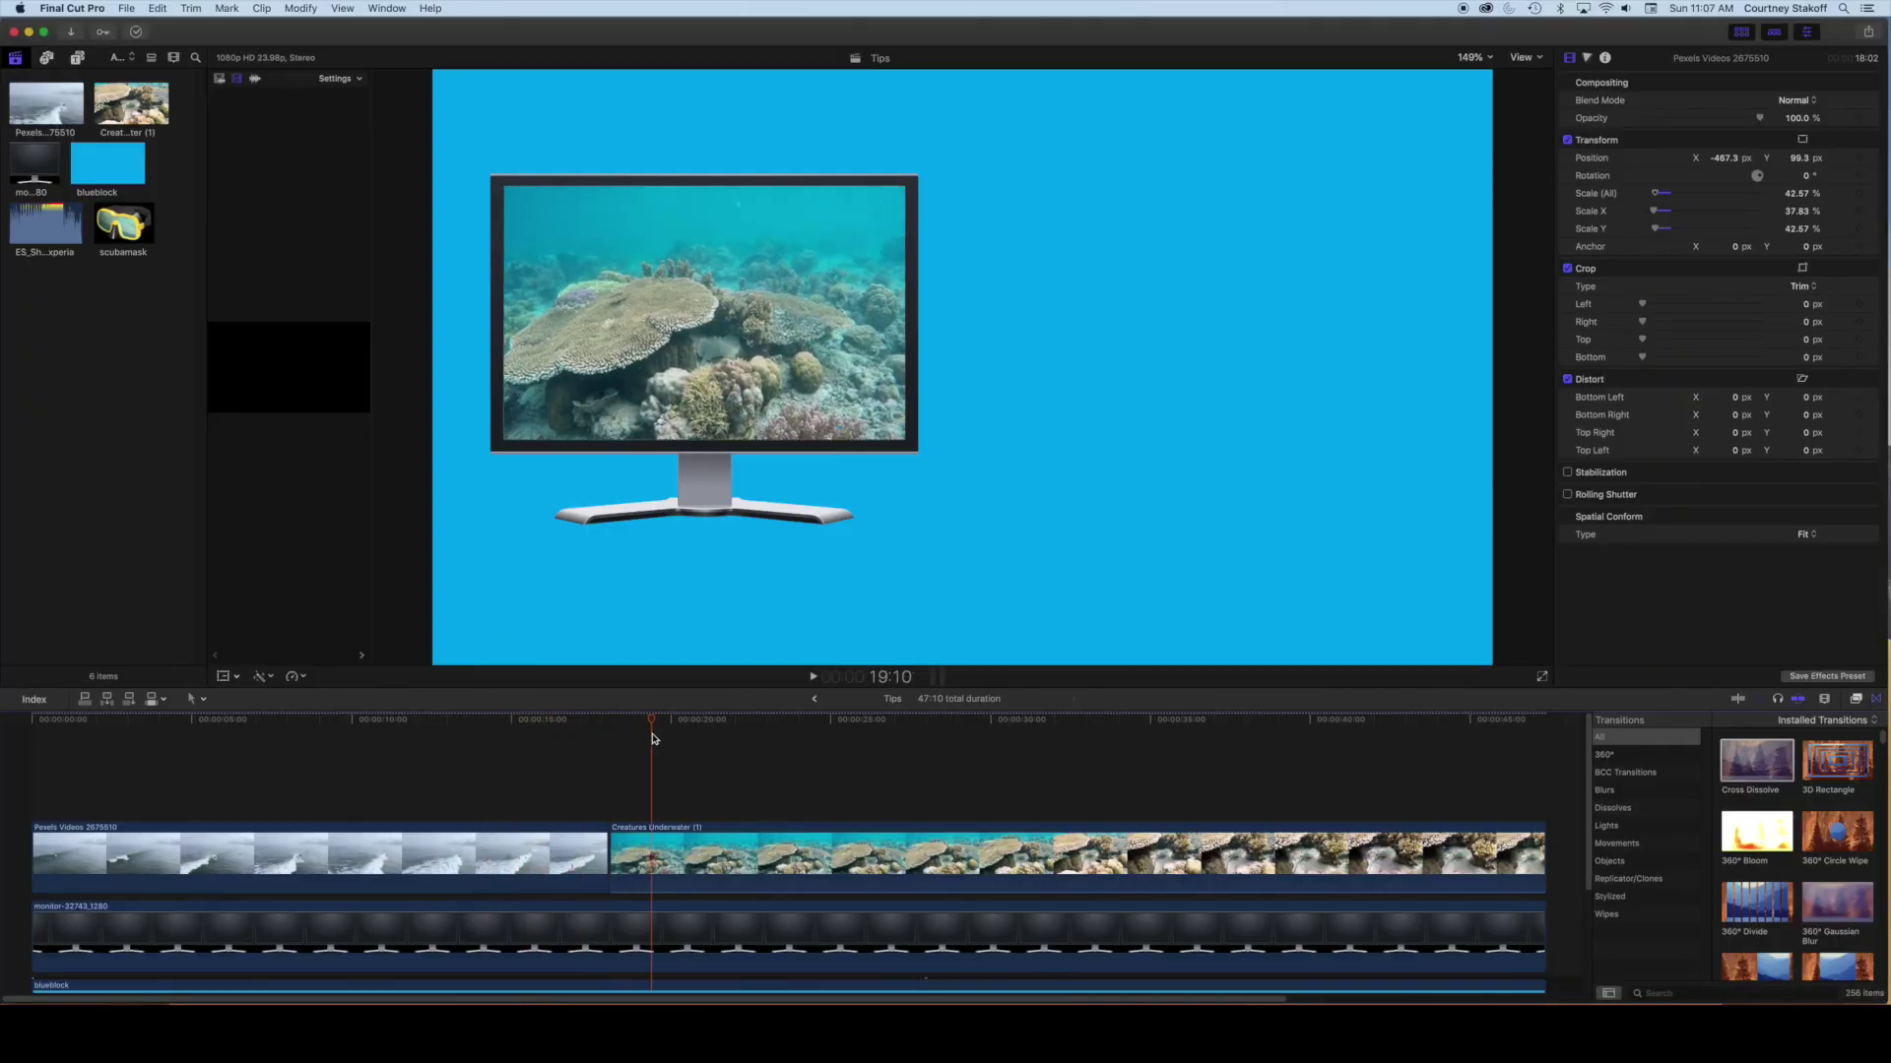
left_click(115, 222)
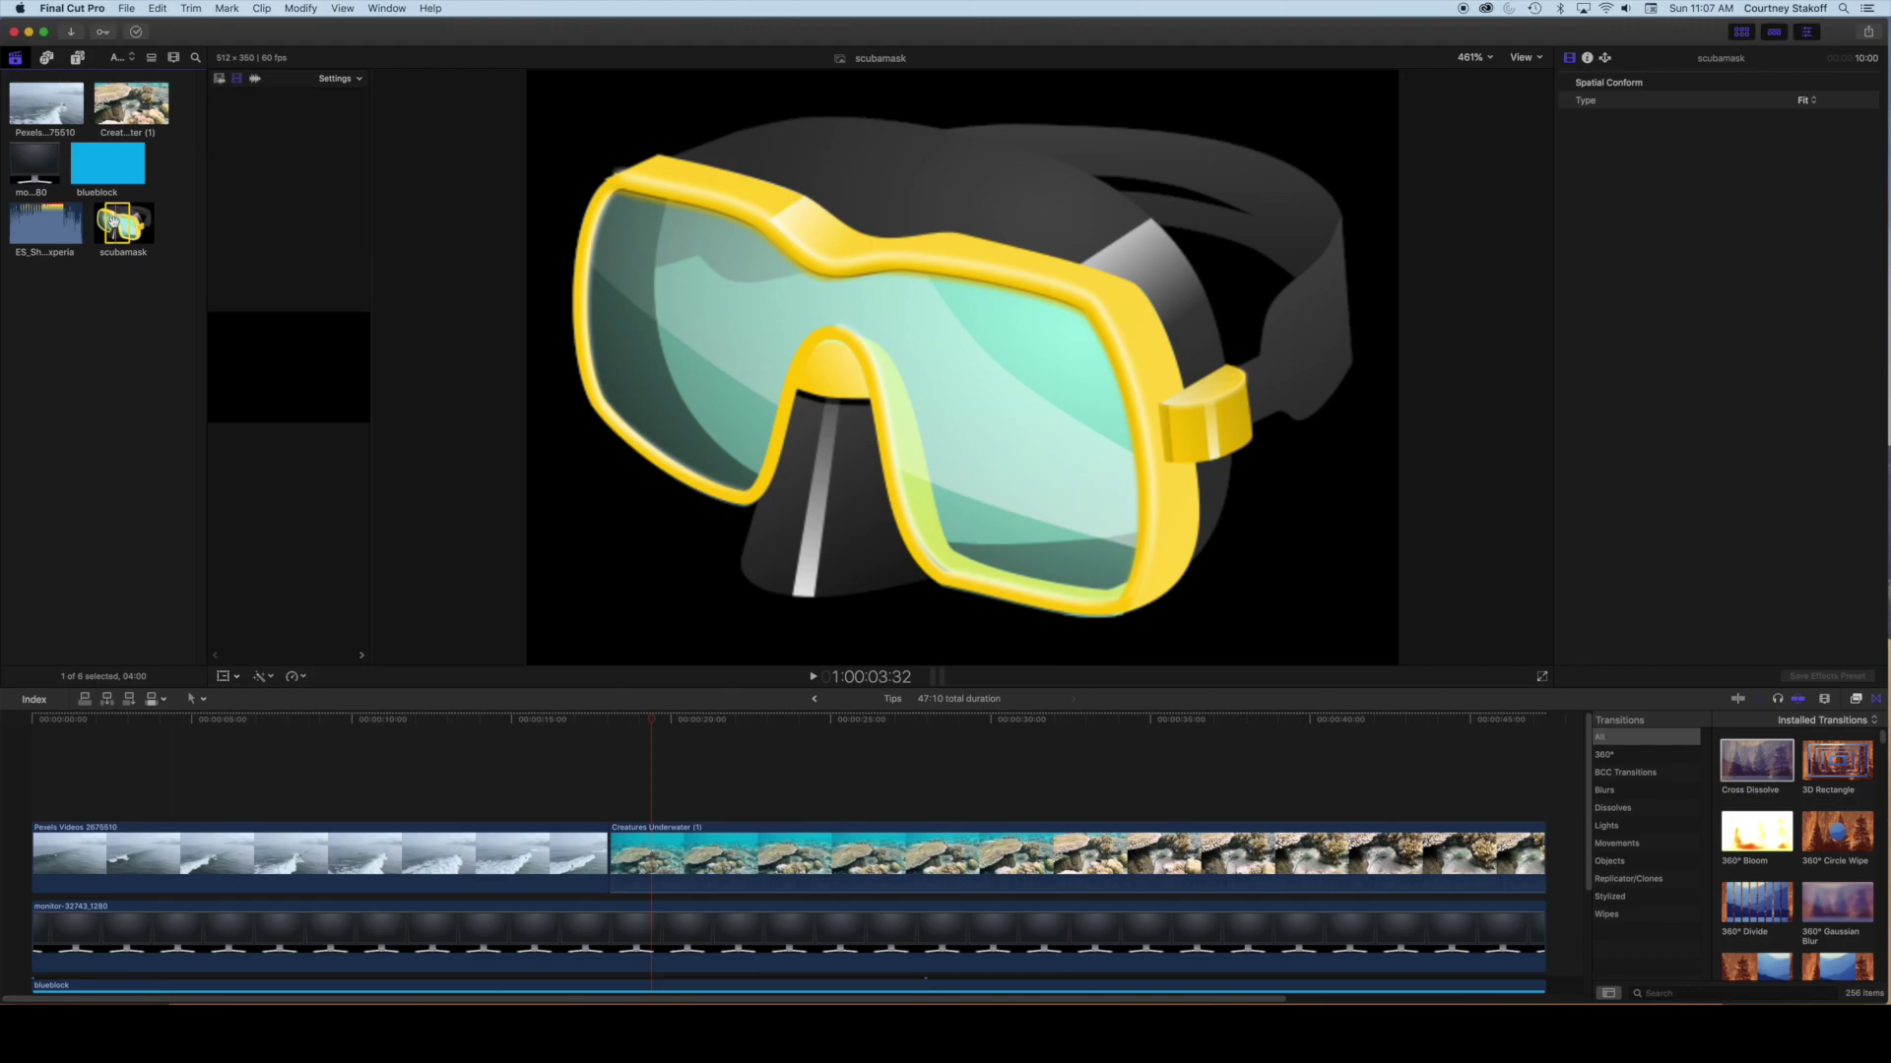
left_click_drag(114, 222, 603, 799)
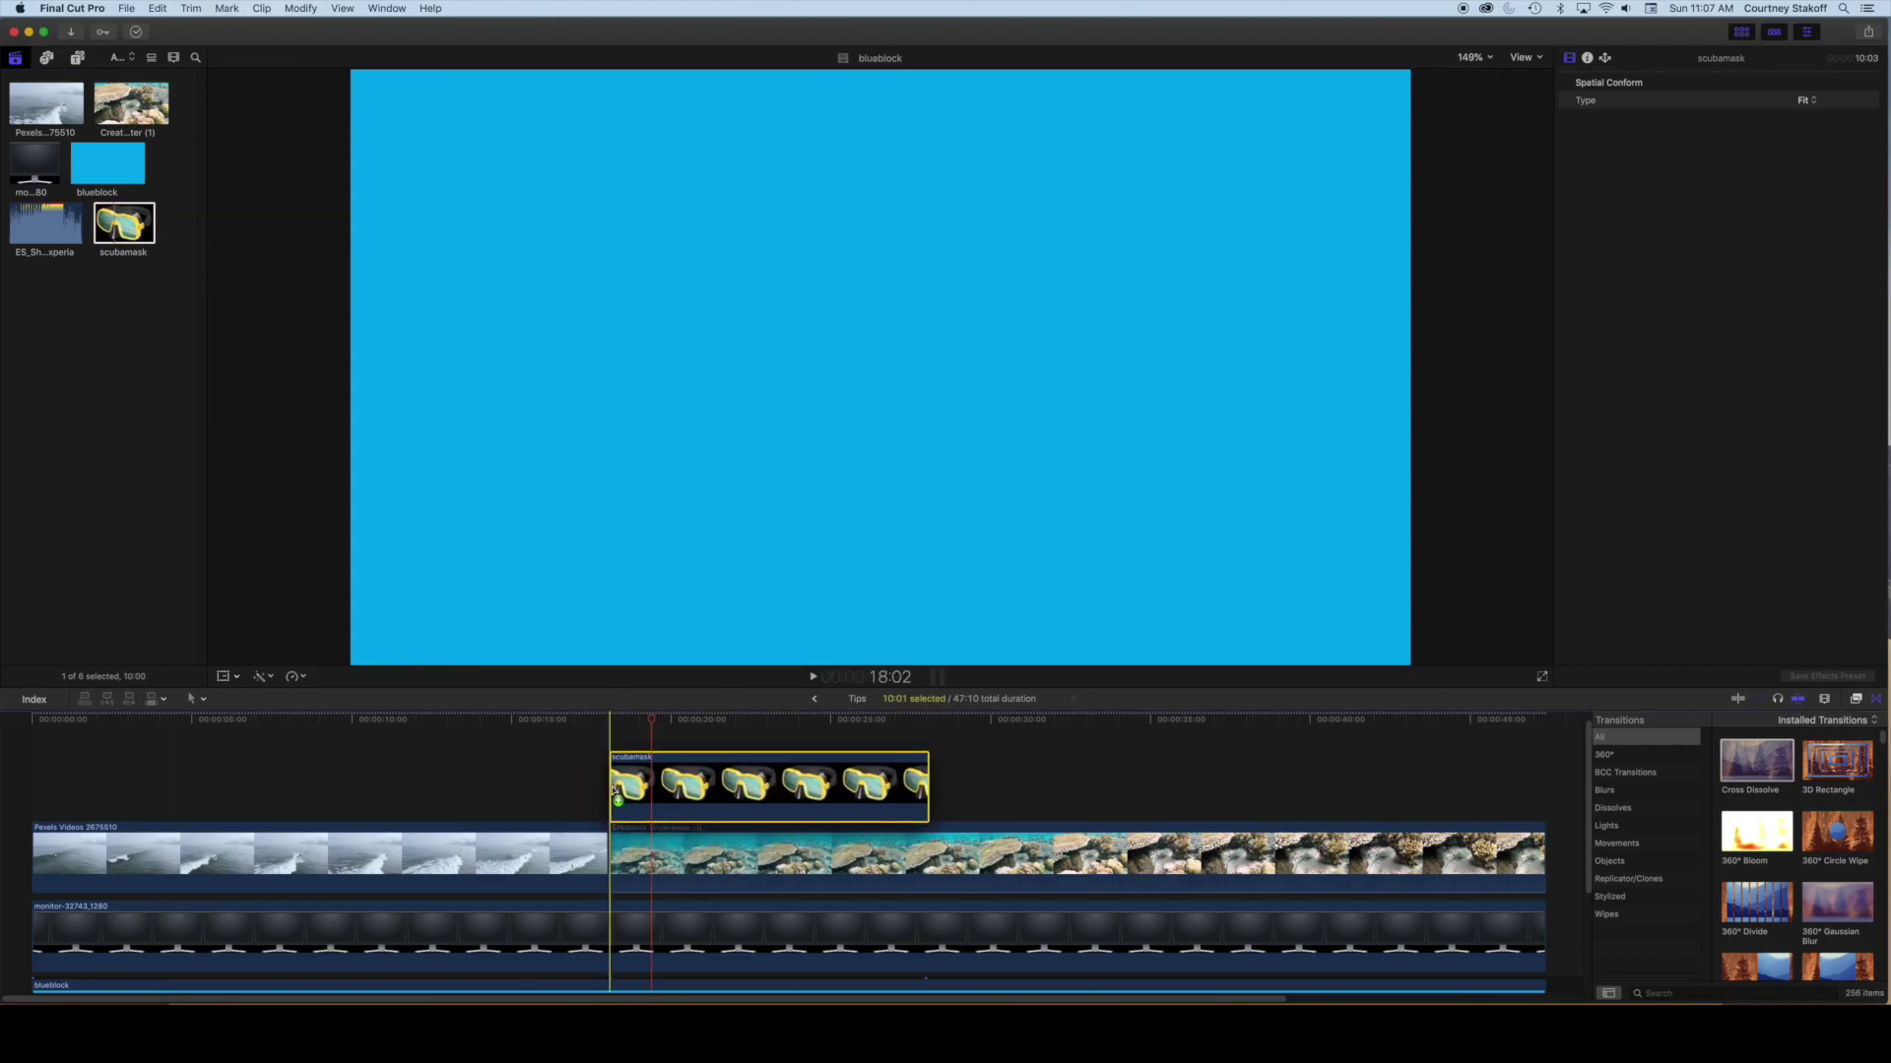
left_click_drag(616, 788, 616, 784)
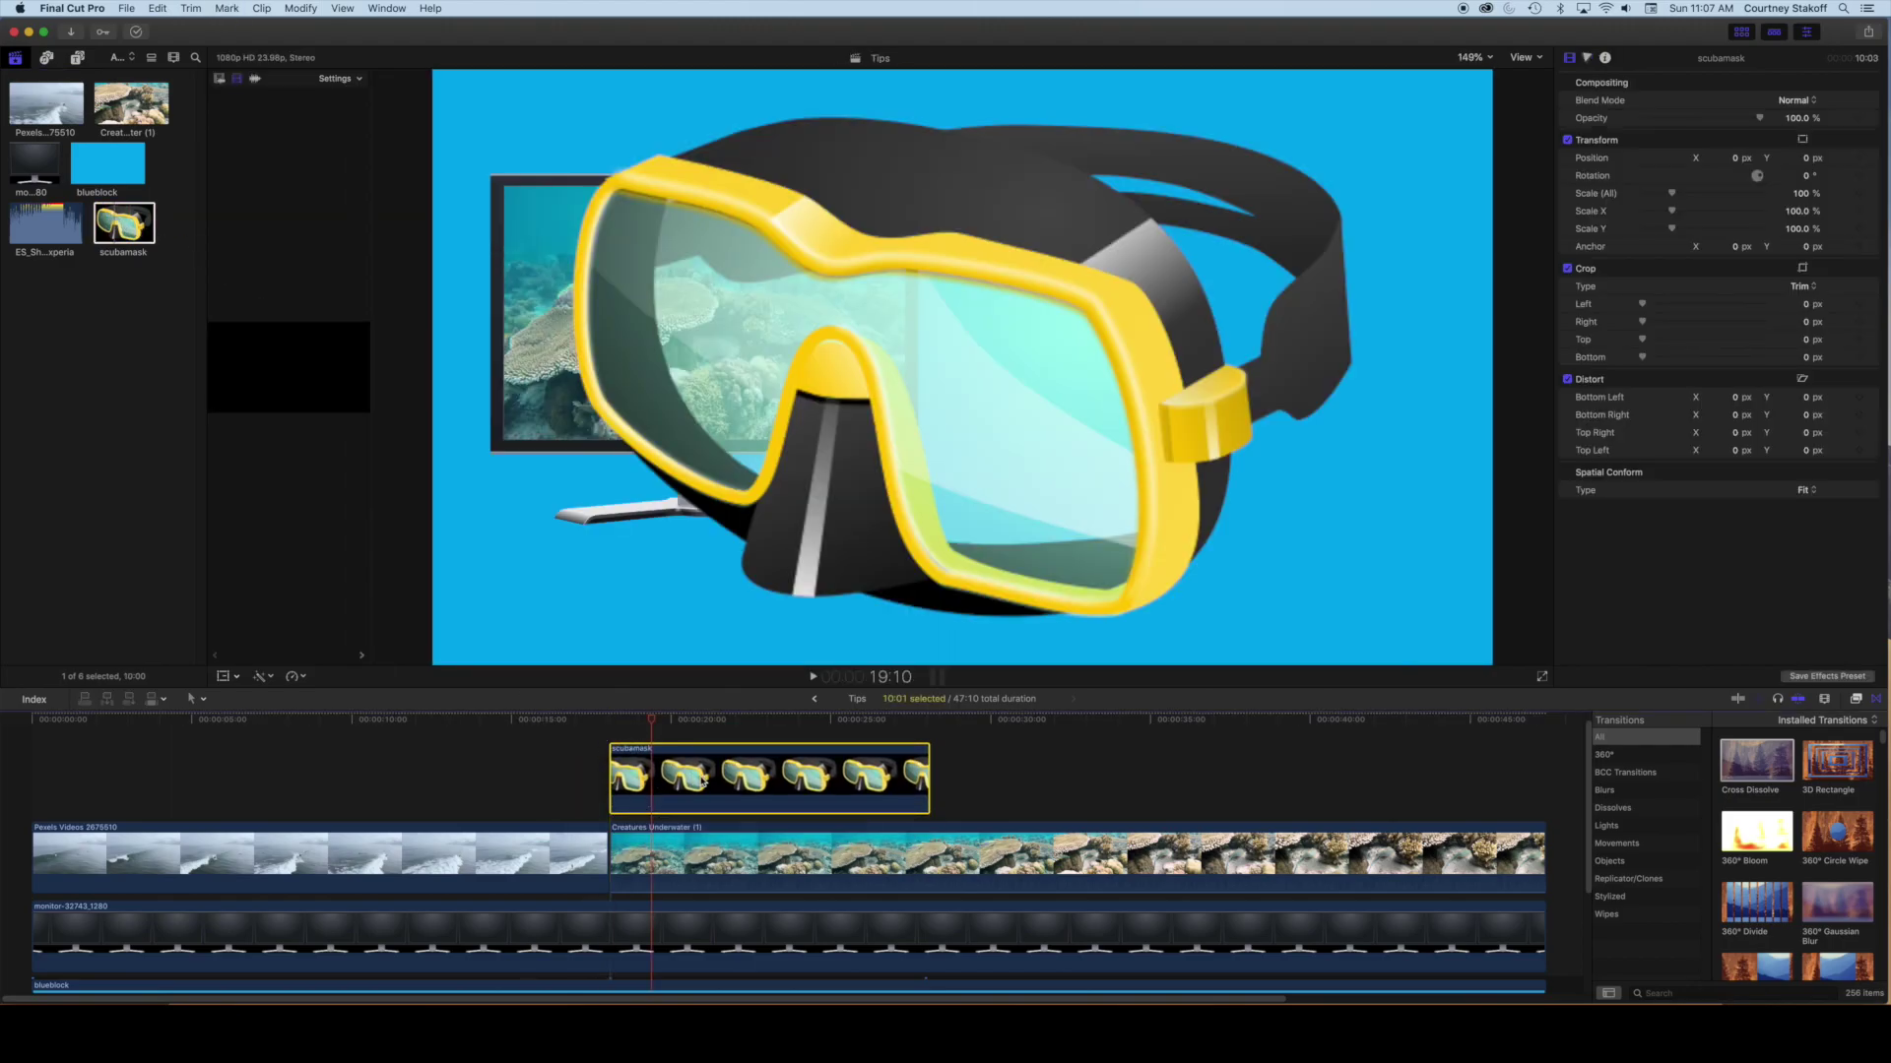
left_click(224, 677)
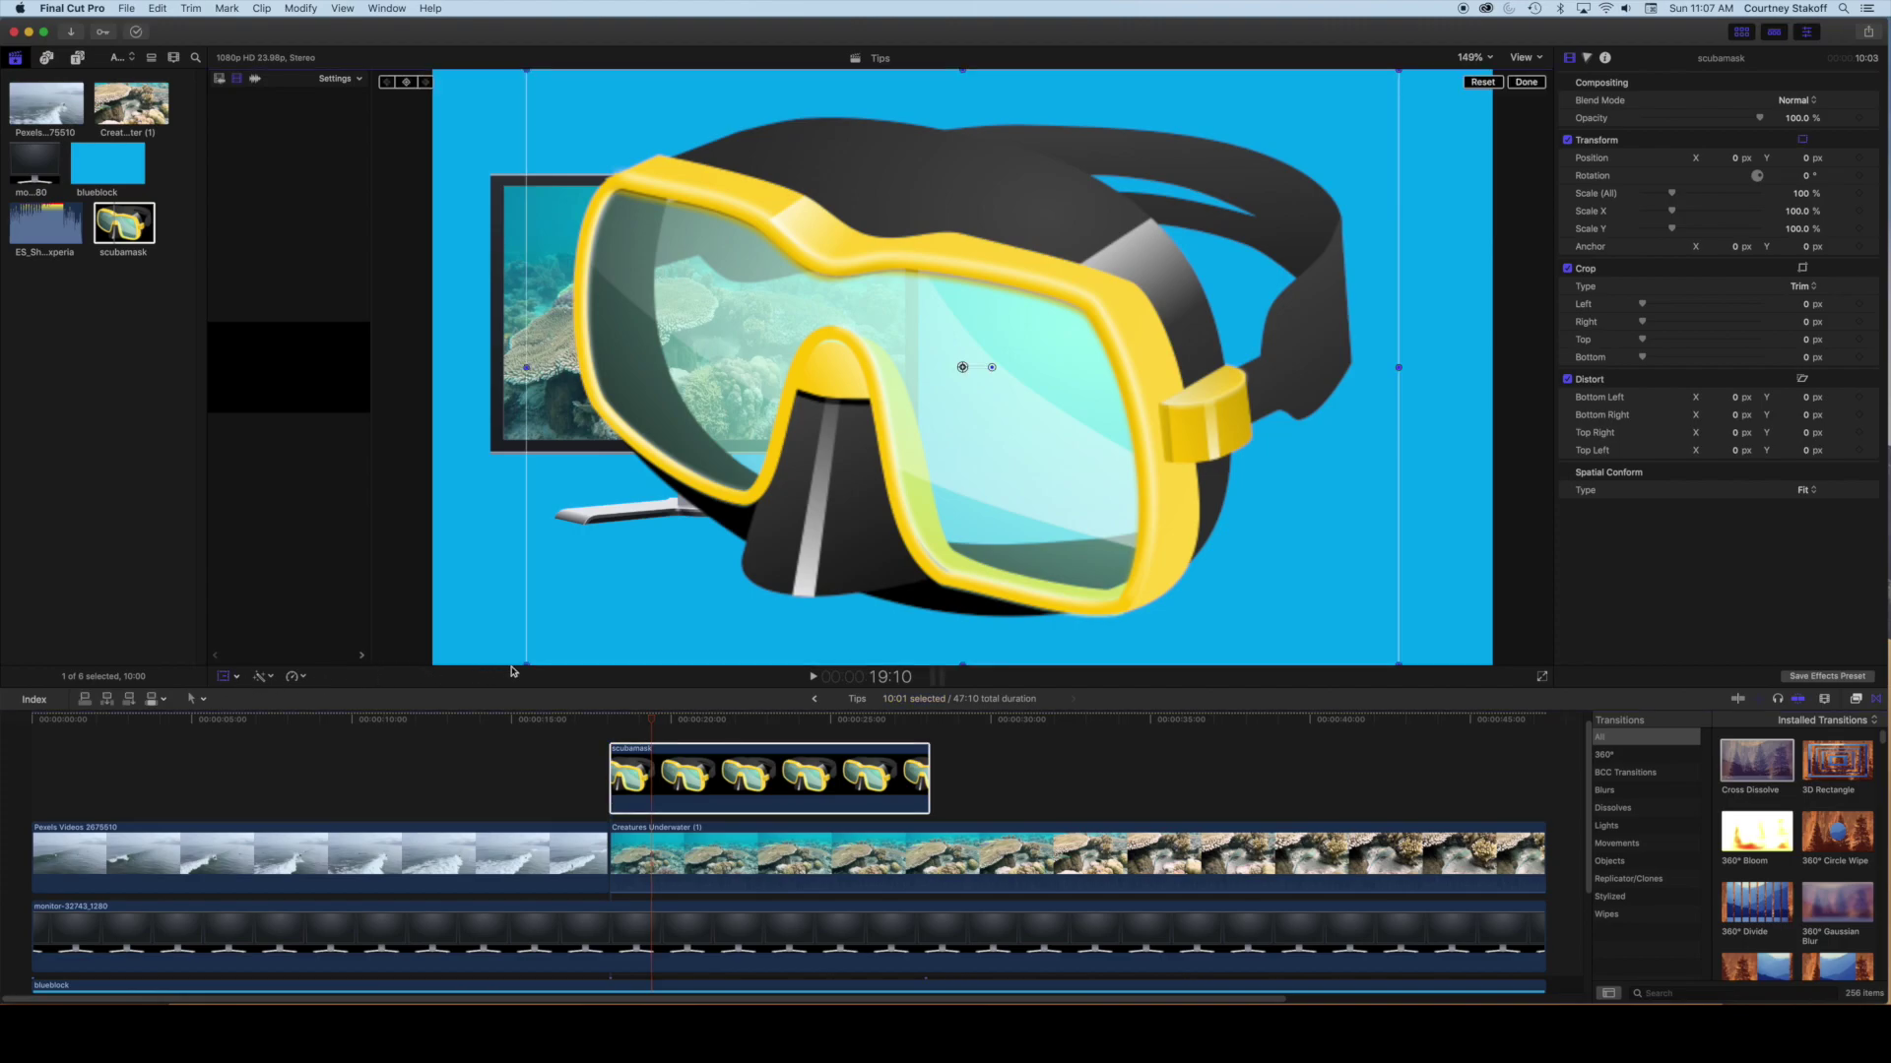
Step: Scale the scuba mask to 14%, tilt it about 16 degrees, and trim its clip to the playhead
left_click_drag(528, 663, 831, 457)
left_click_drag(995, 368, 884, 291)
left_click_drag(950, 385, 863, 241)
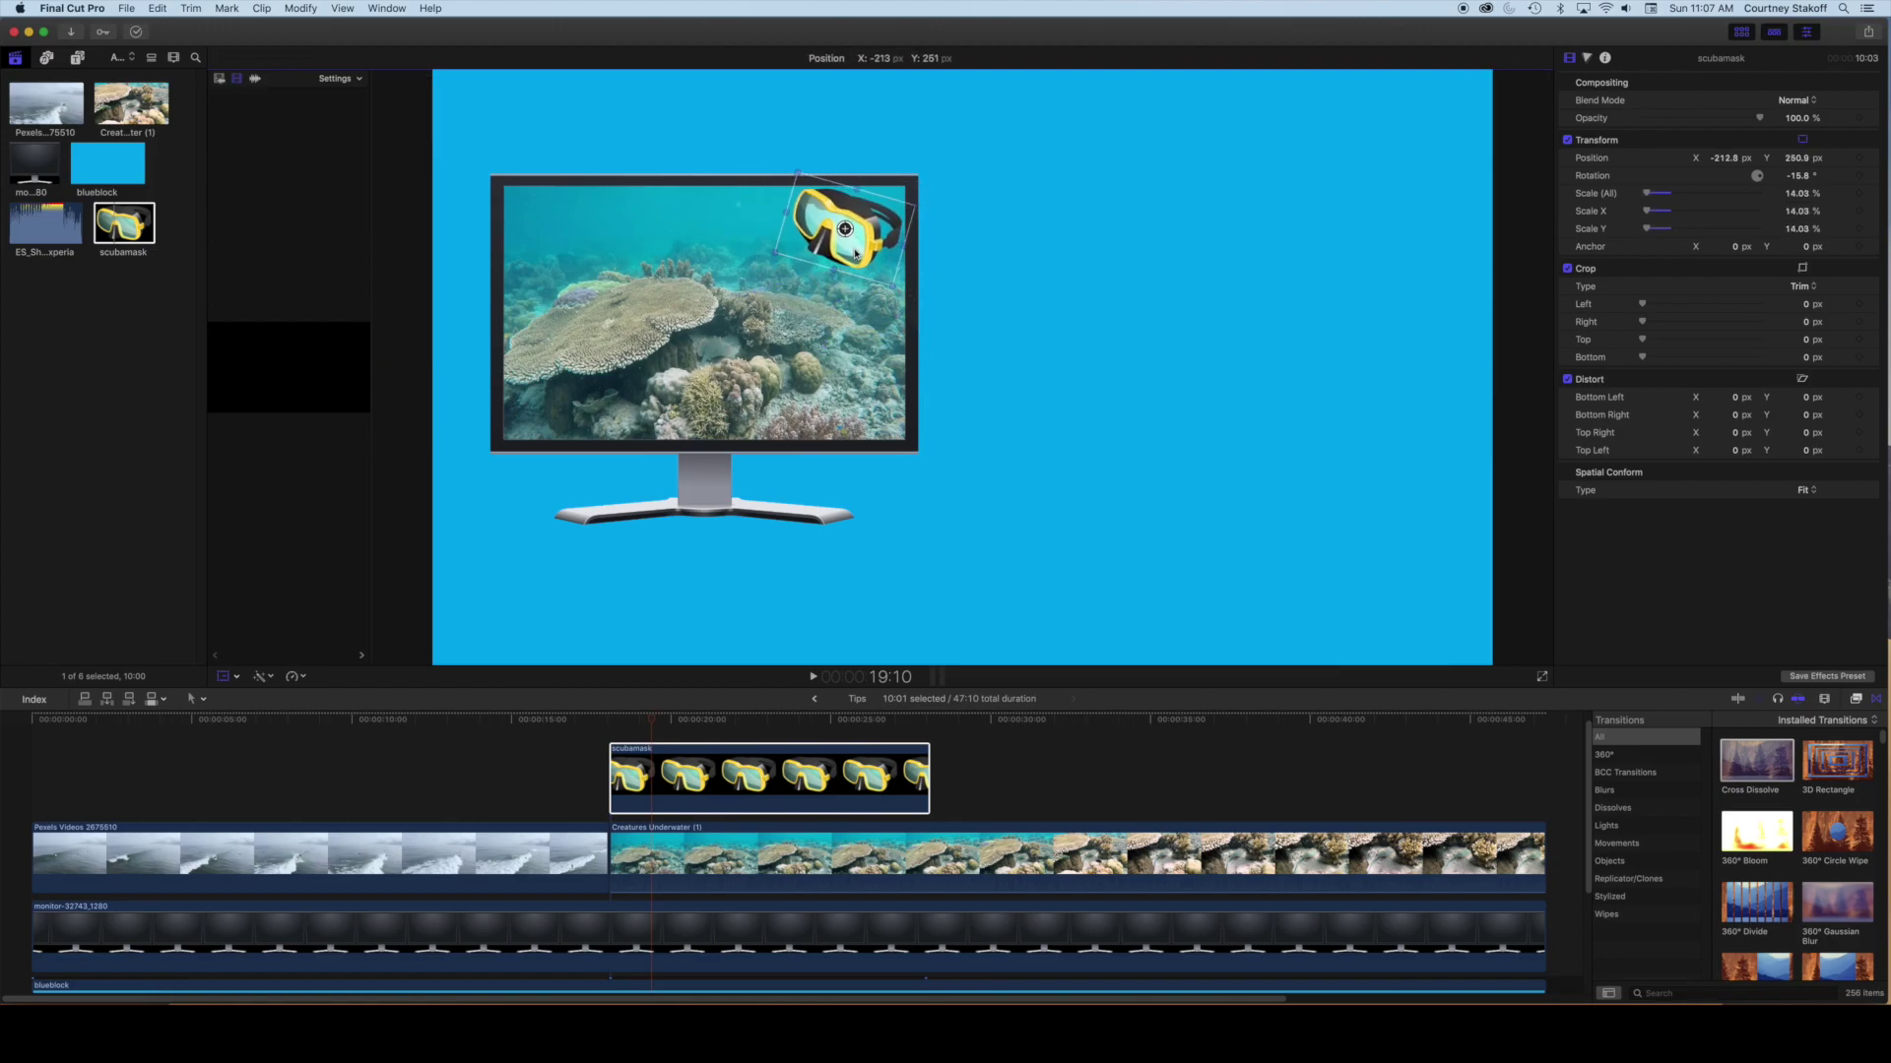
left_click(225, 678)
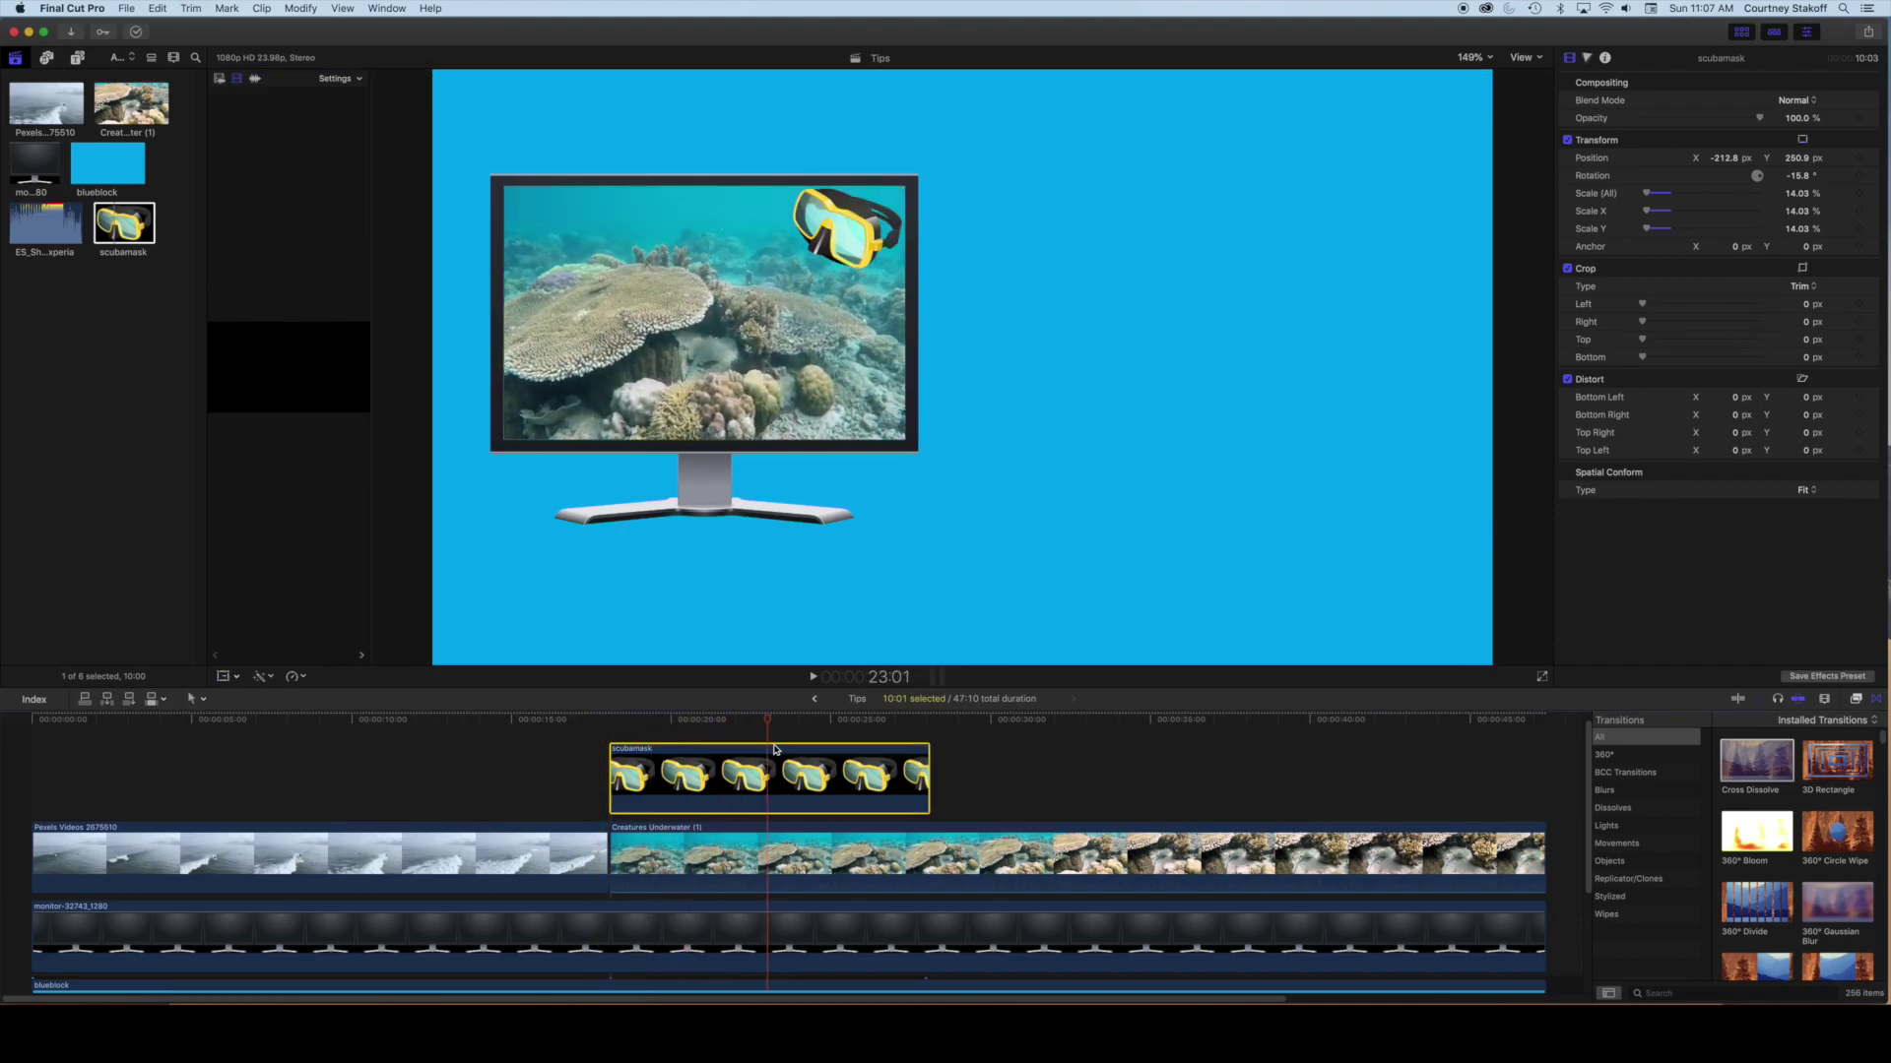
left_click_drag(926, 766, 774, 739)
left_click(608, 748)
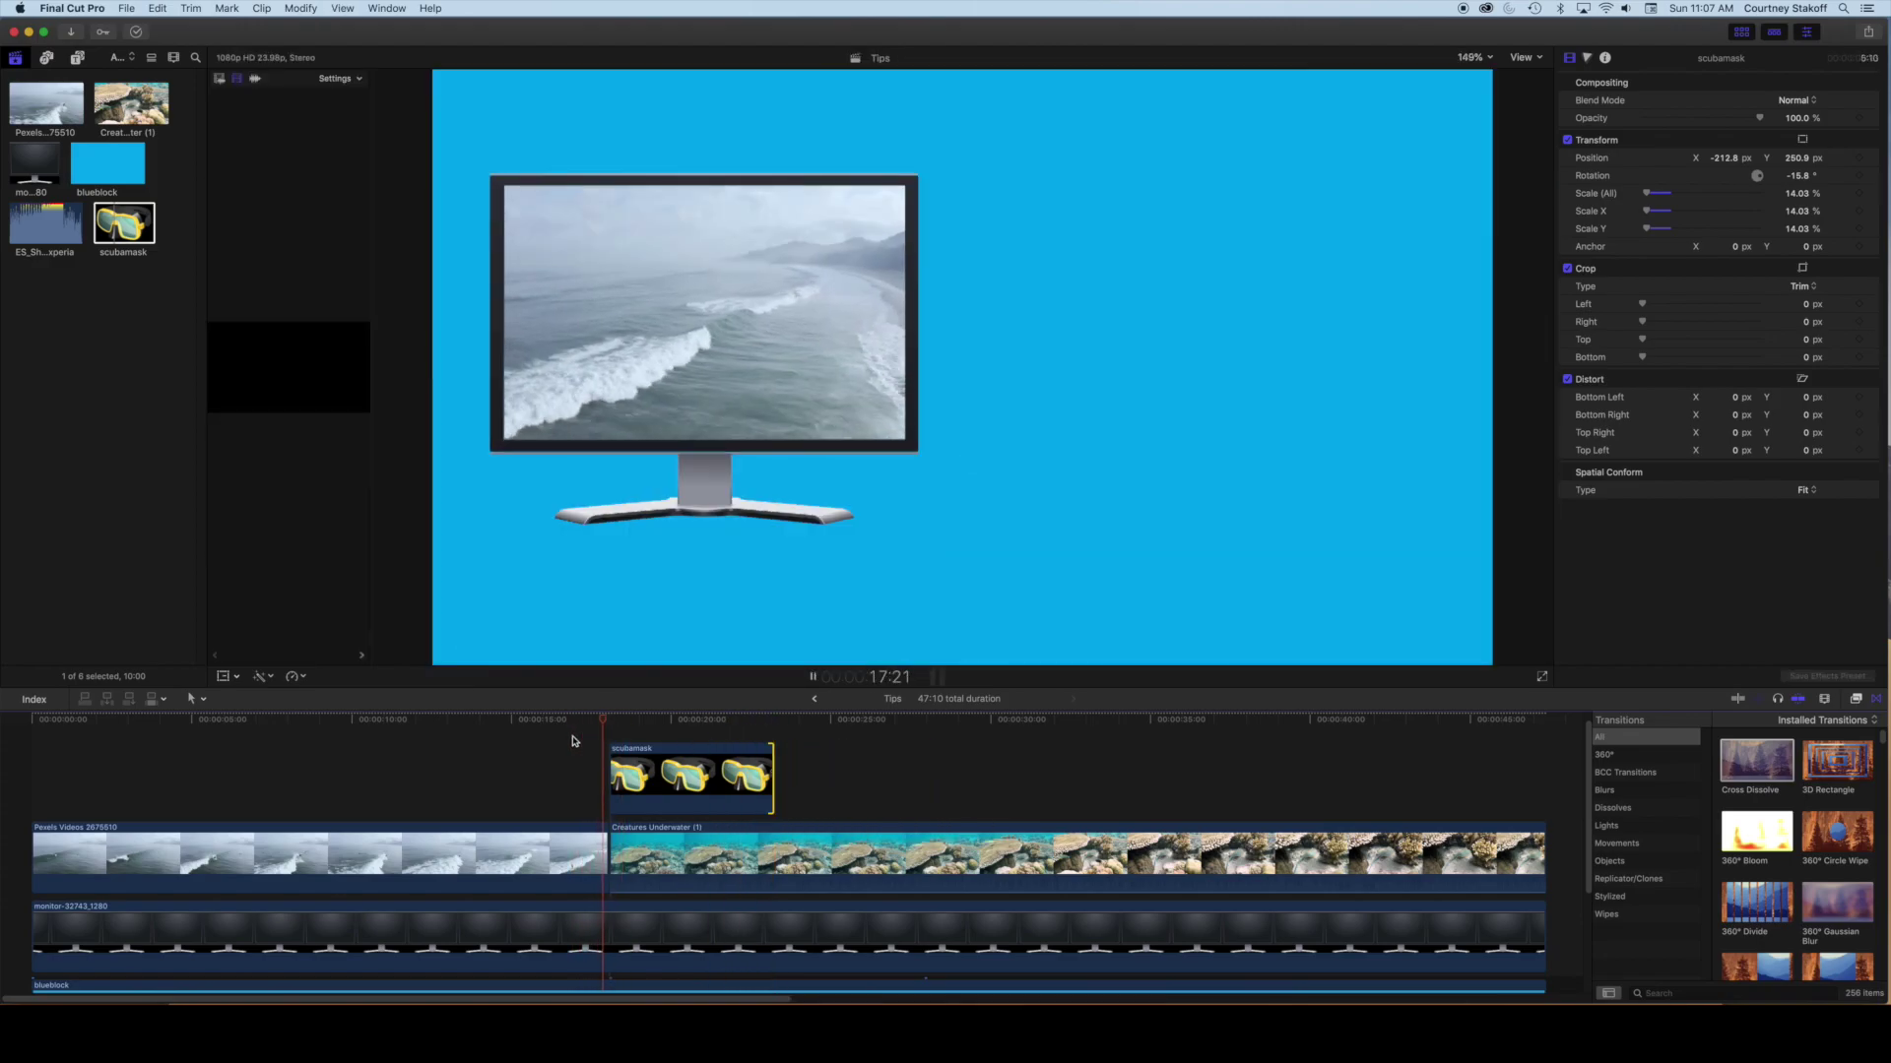
key("space")
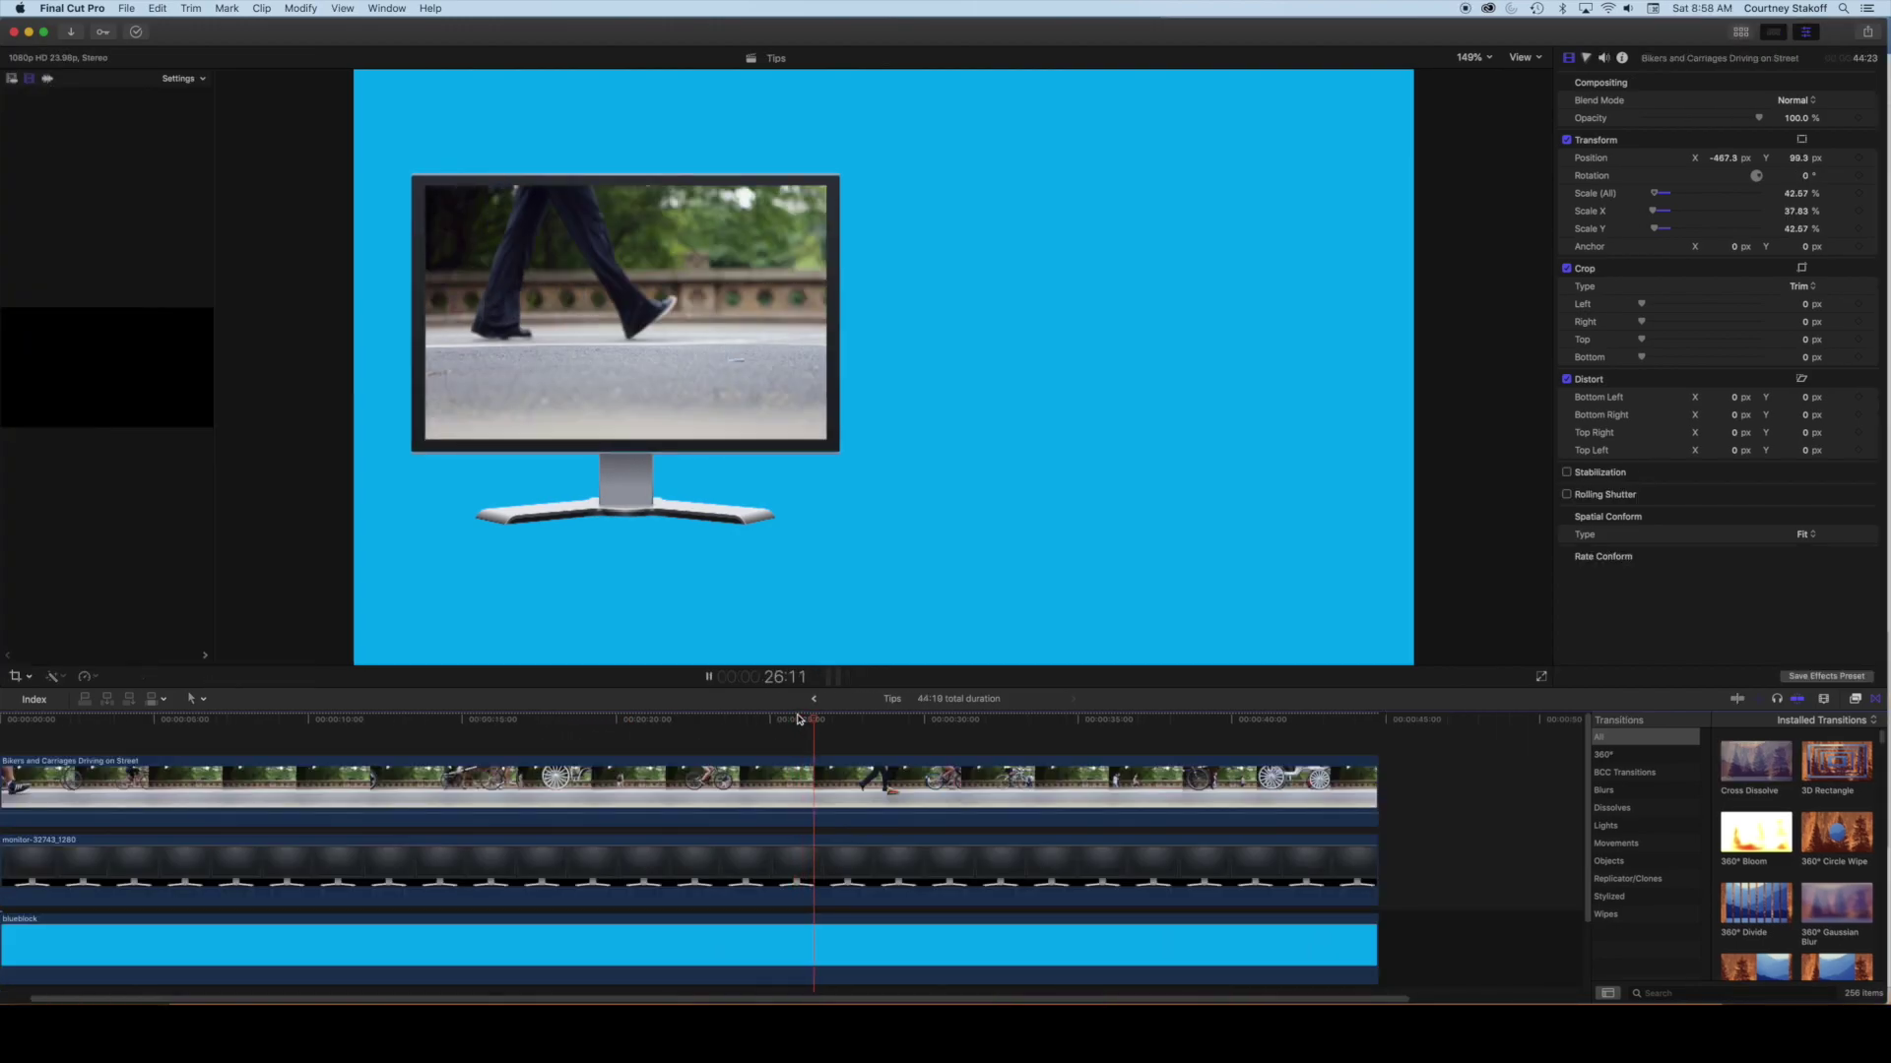
Step: Add a marker on the Bikers and Carriages clip at the shoe's first frame and open its options
key("Left")
key("Left")
key("Left")
key("Left")
key("Left")
key("Left")
key("Left")
key("Left")
key("Left")
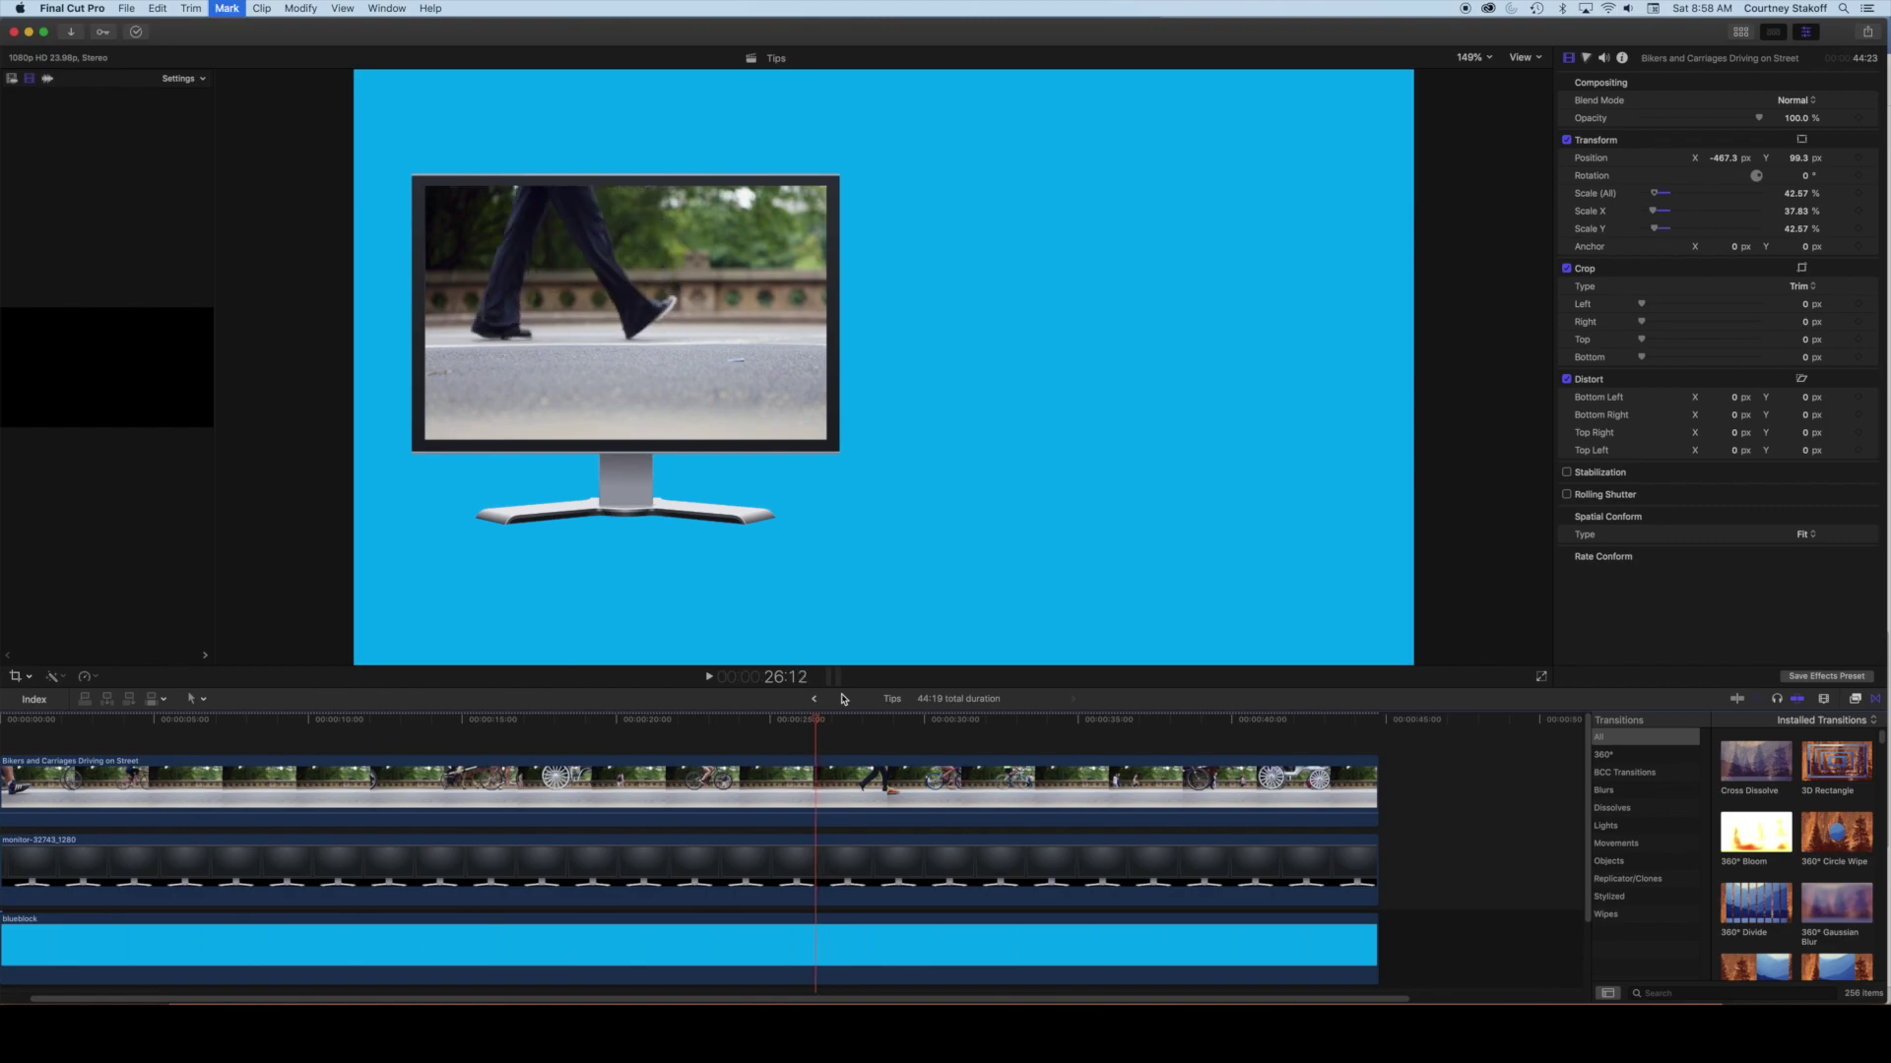
key("Left")
key("Left")
key("Left")
key("Left")
key("Left")
key("Left")
key("Left")
key("Left")
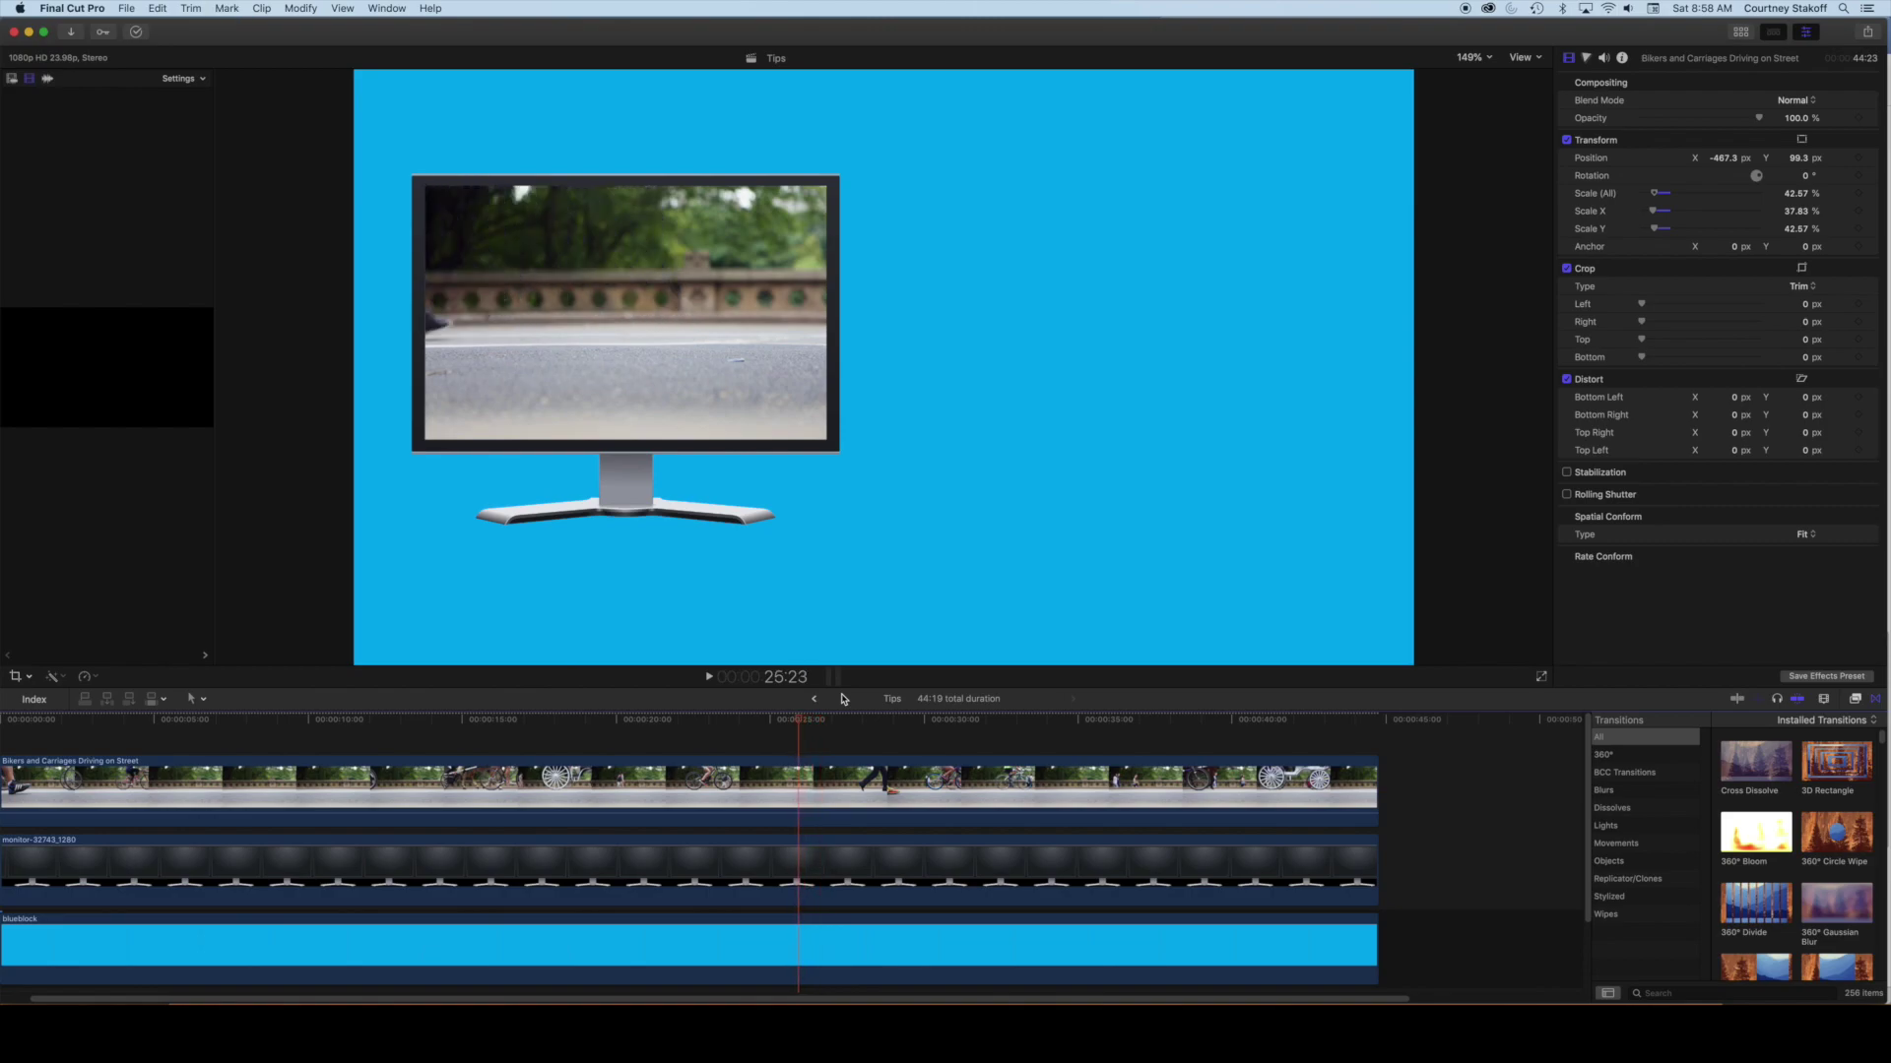
left_click(821, 771)
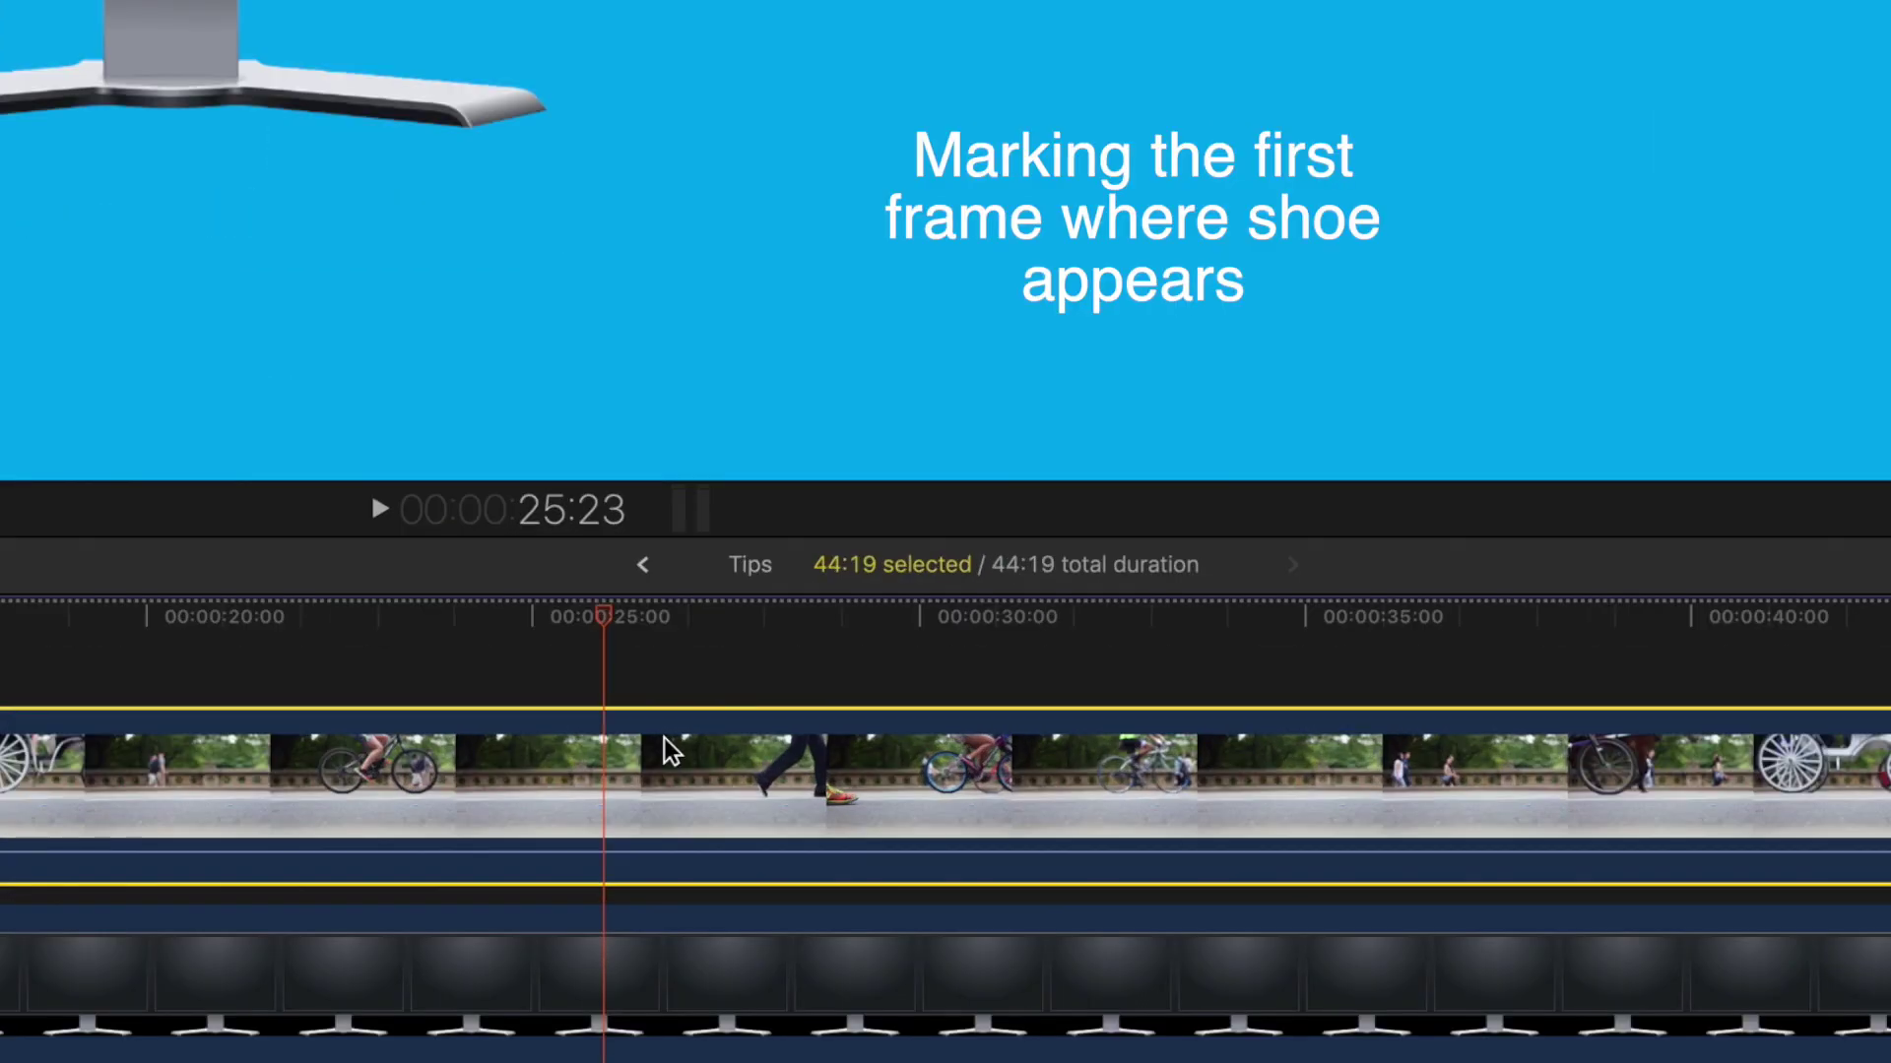
key("m")
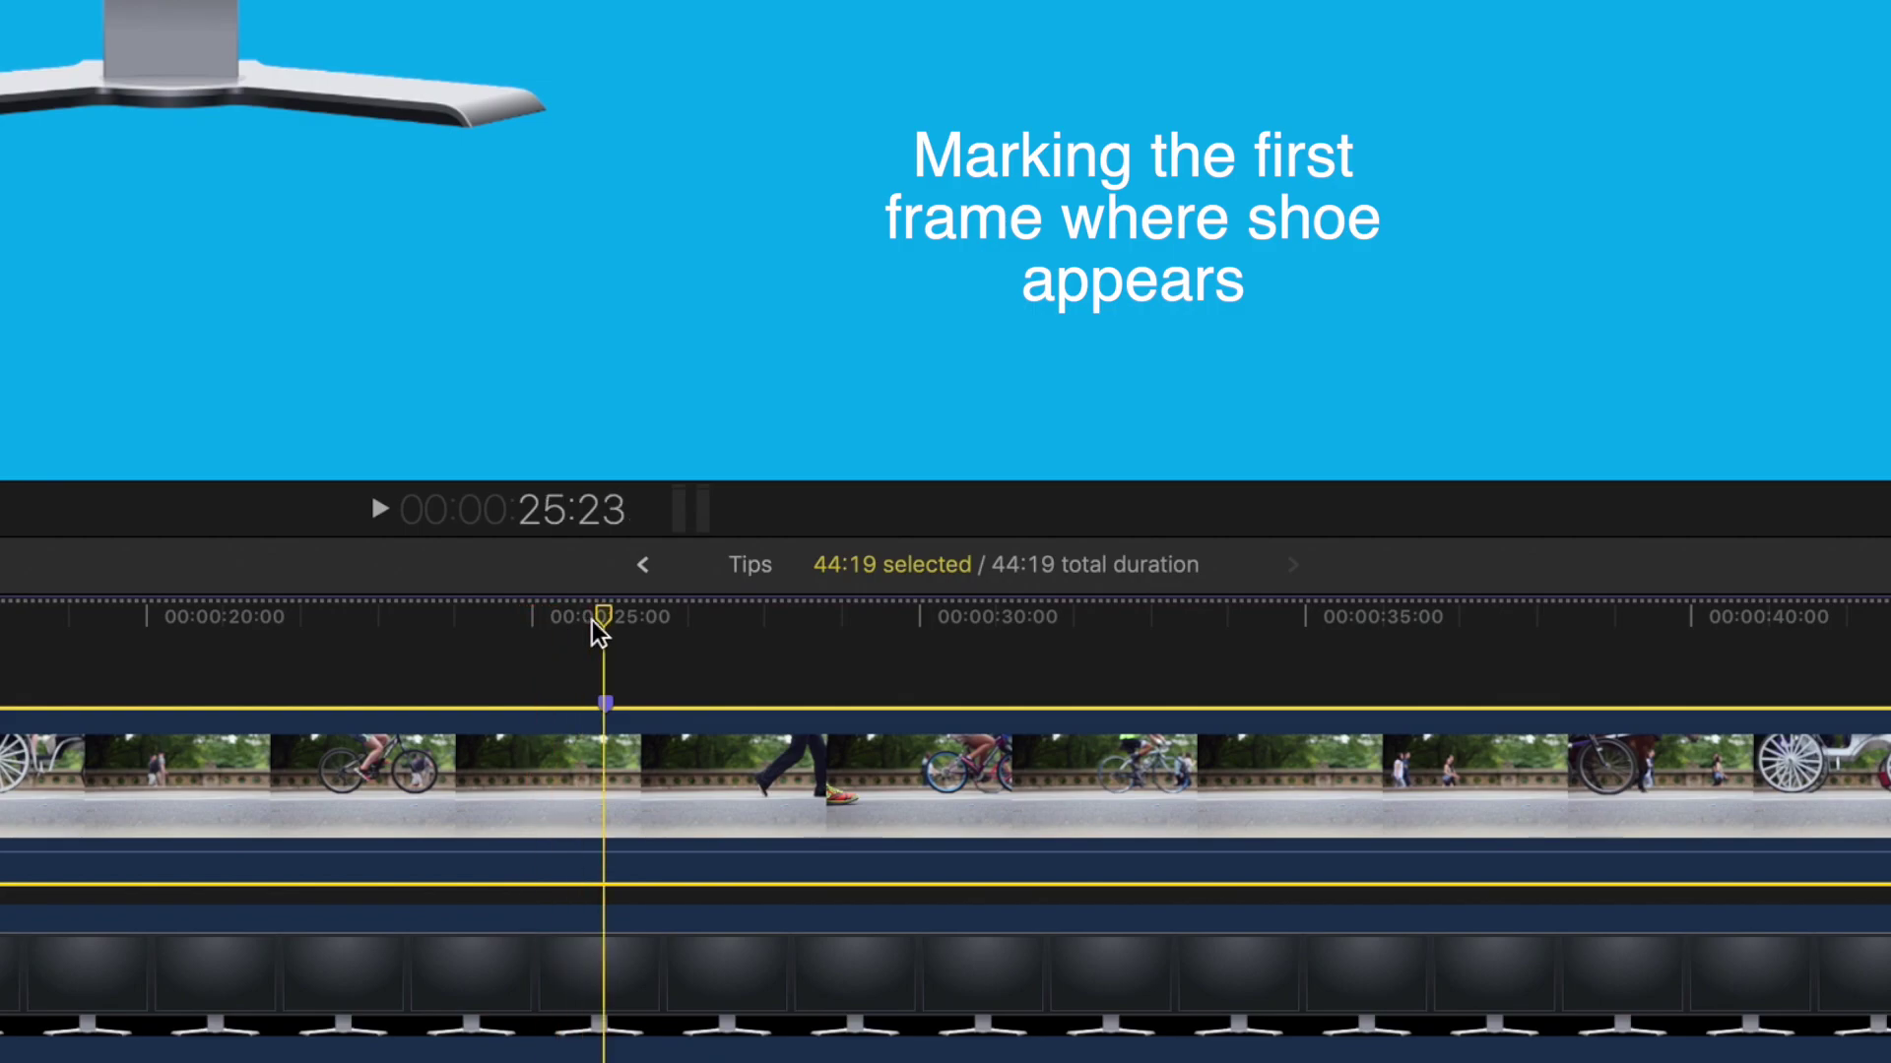
left_click(522, 616)
right_click(605, 701)
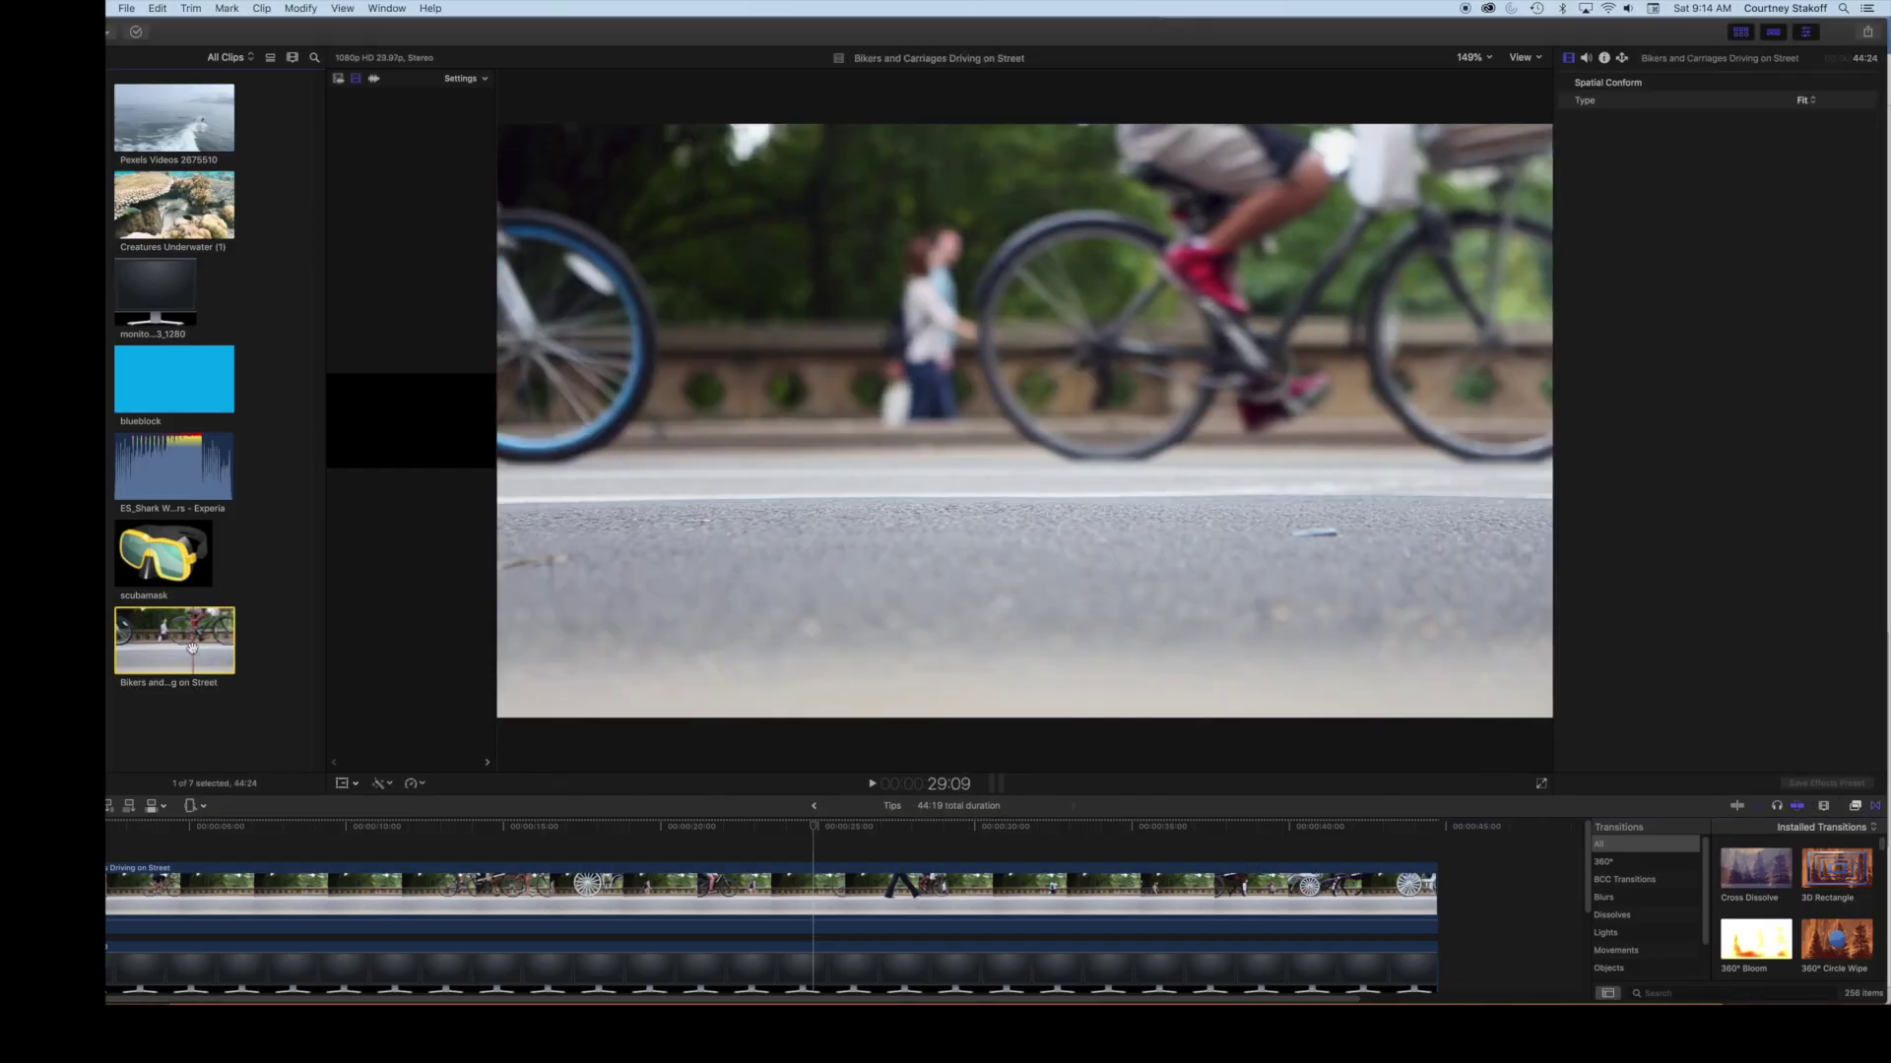
Step: Mark the Bikers and Carriages clip as a favorite and Creatures Underwater as rejected
key("f")
left_click(863, 658)
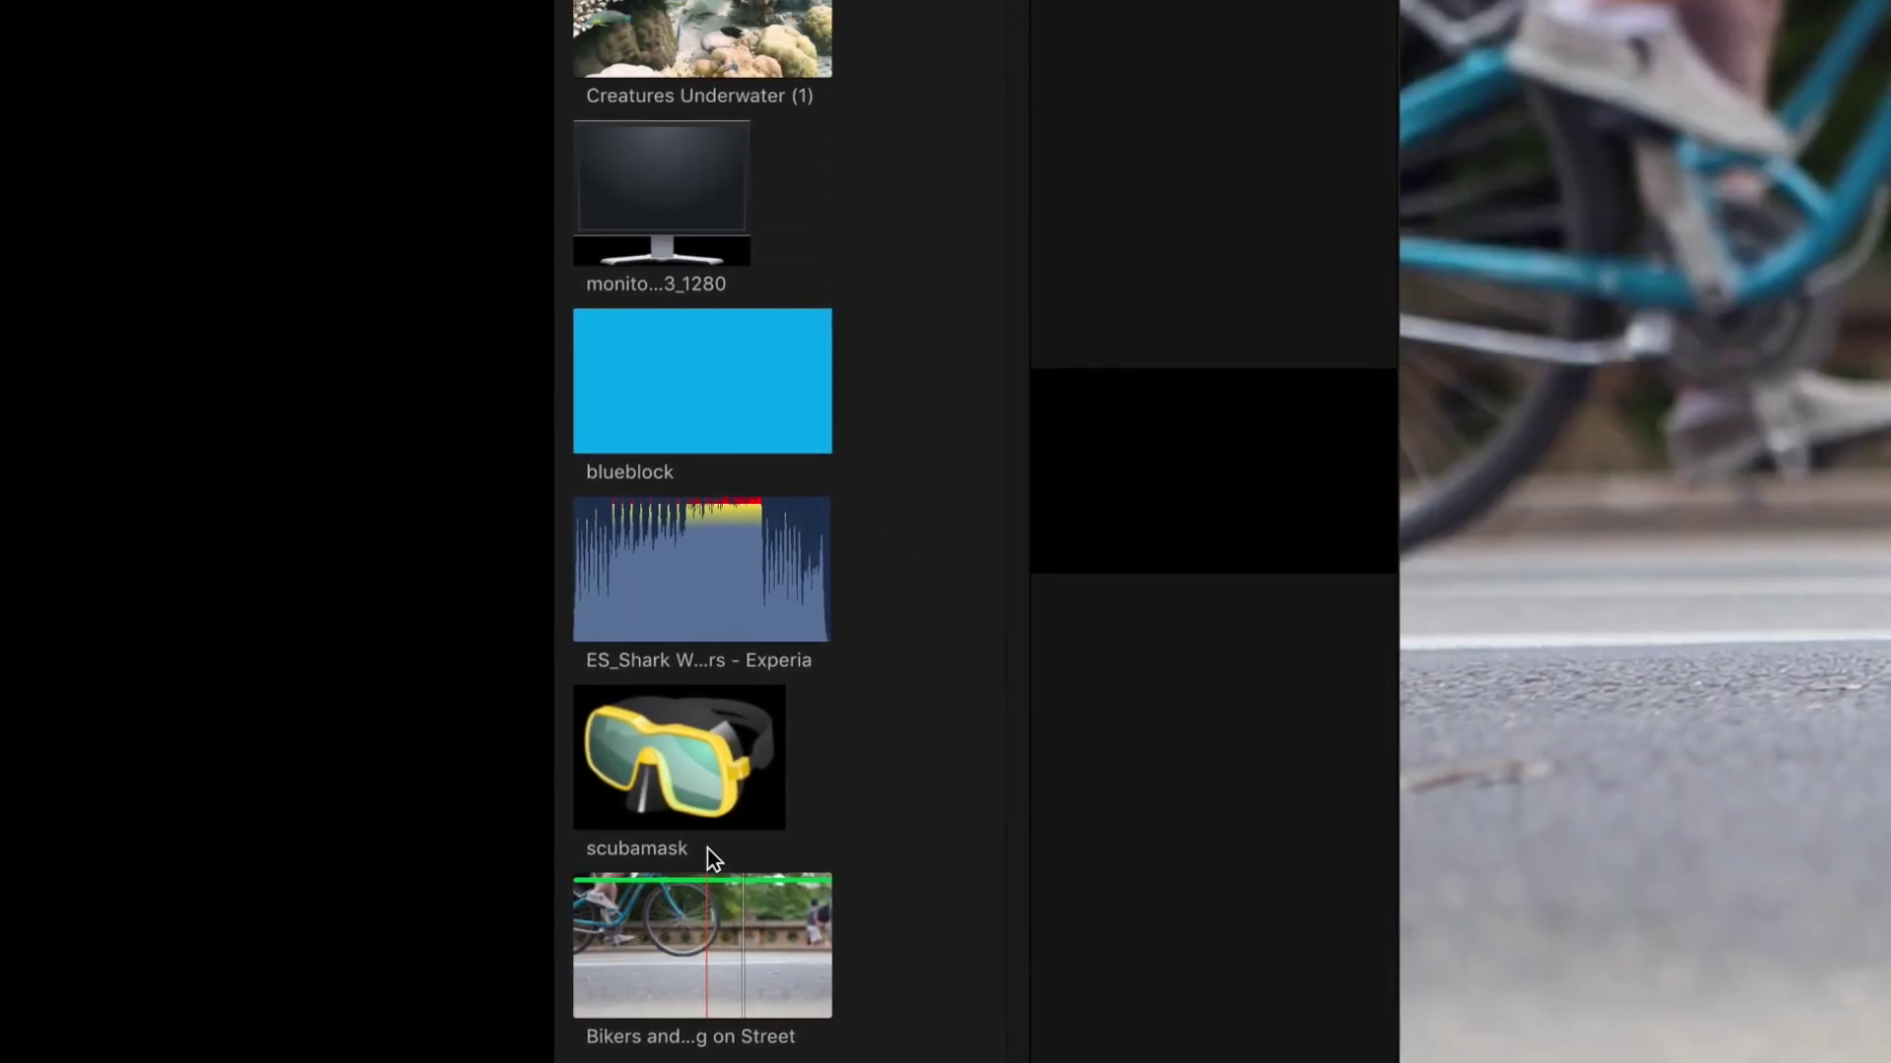
left_click(694, 414)
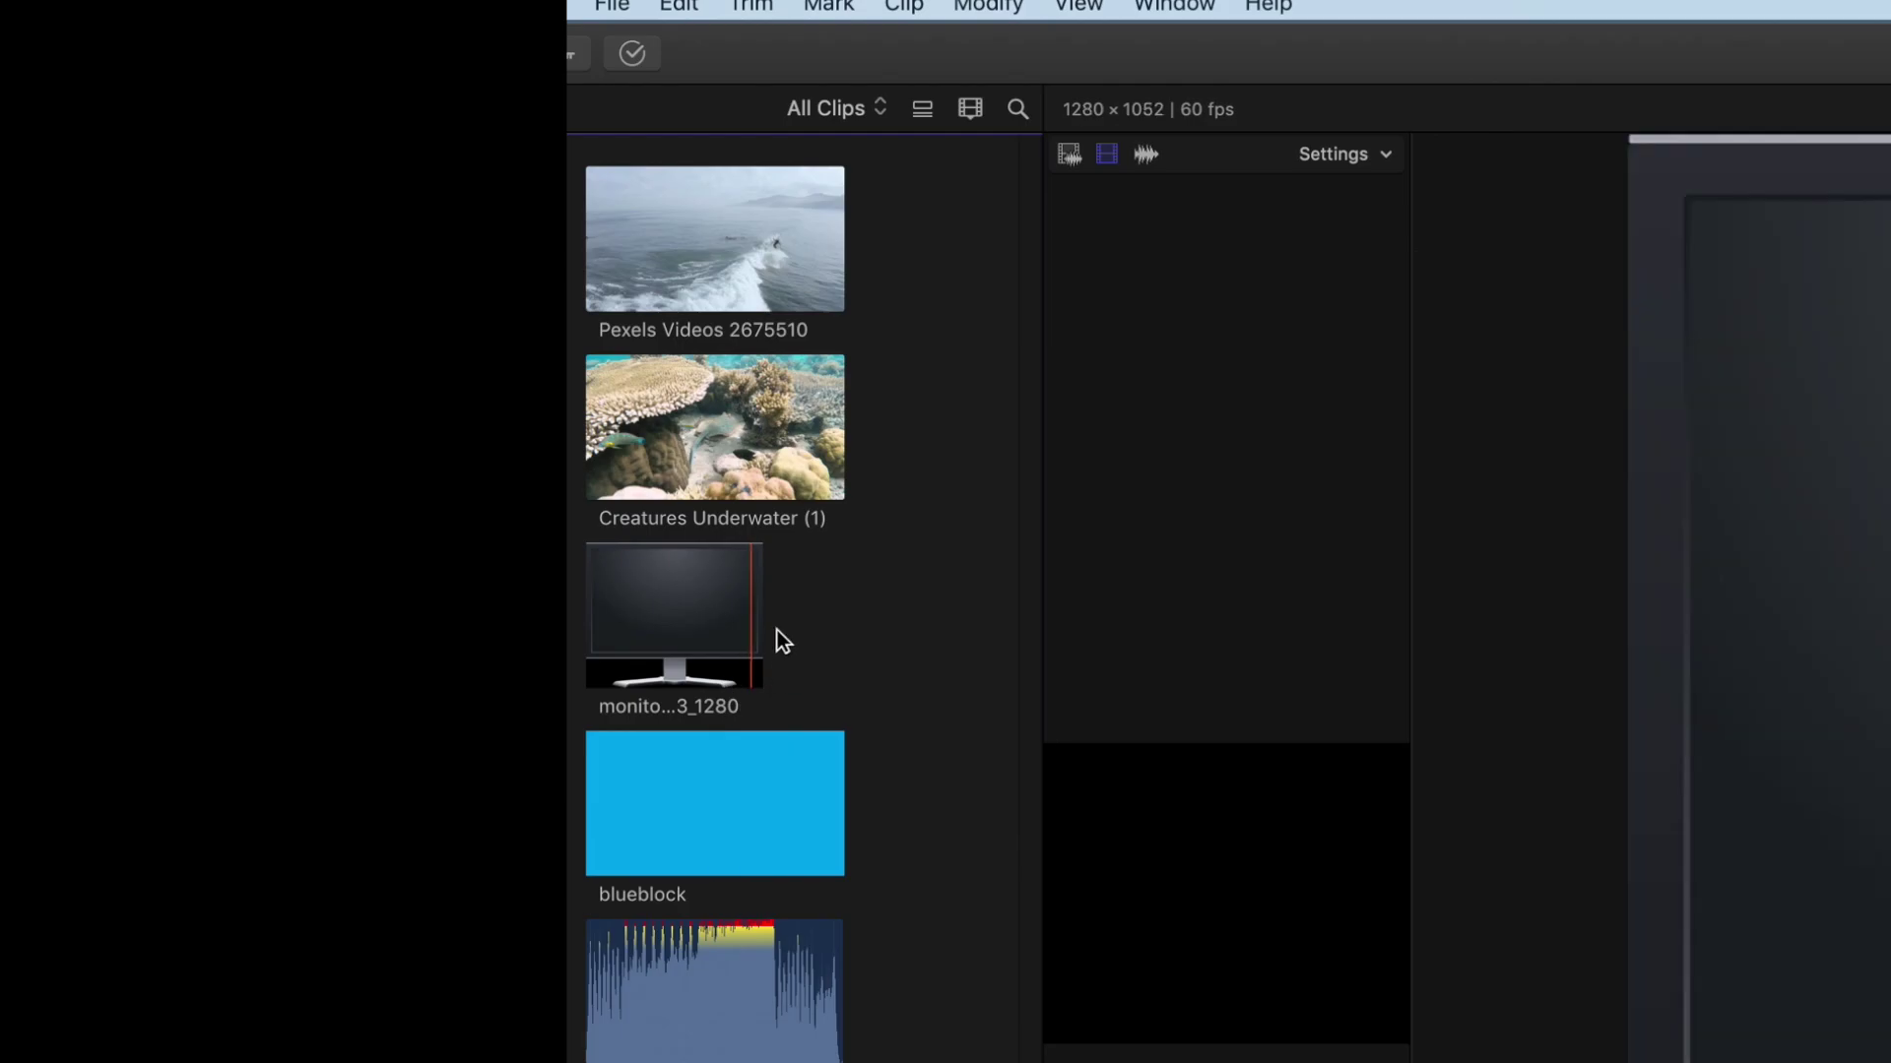
left_click(718, 422)
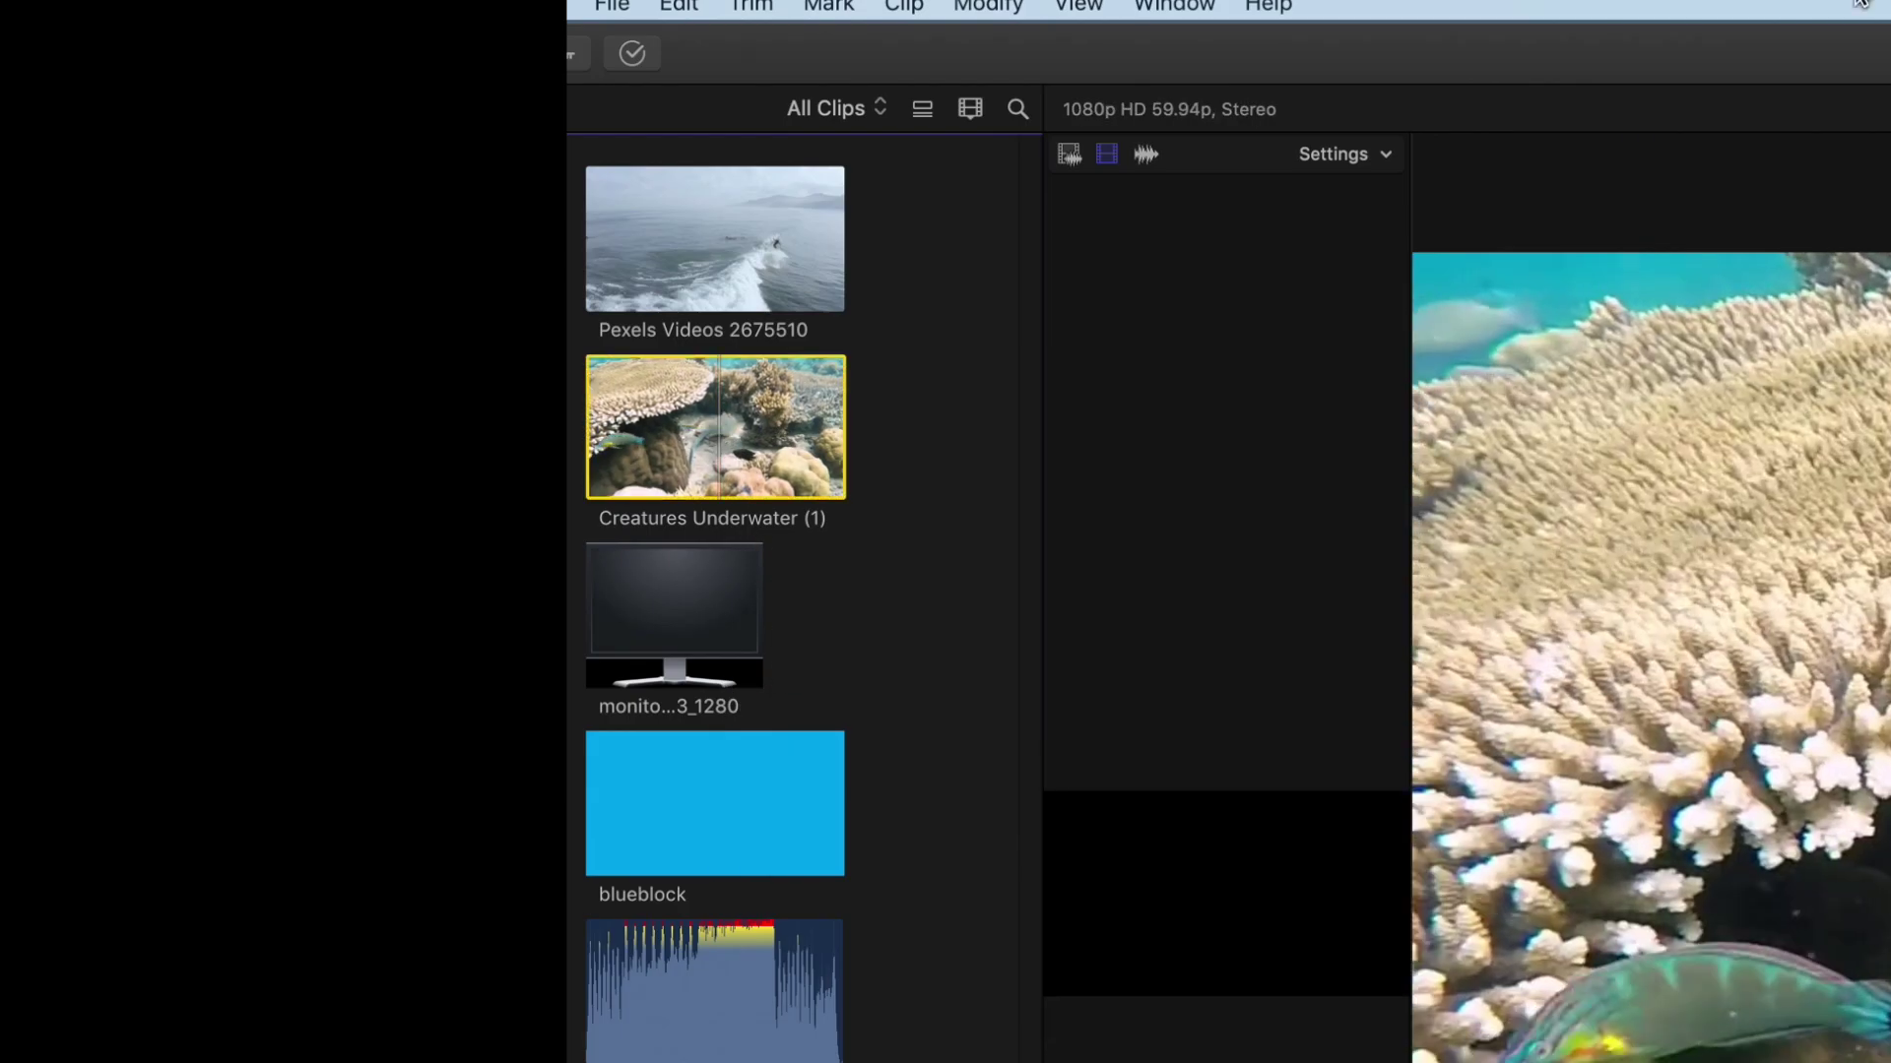
key("Delete")
left_click(961, 499)
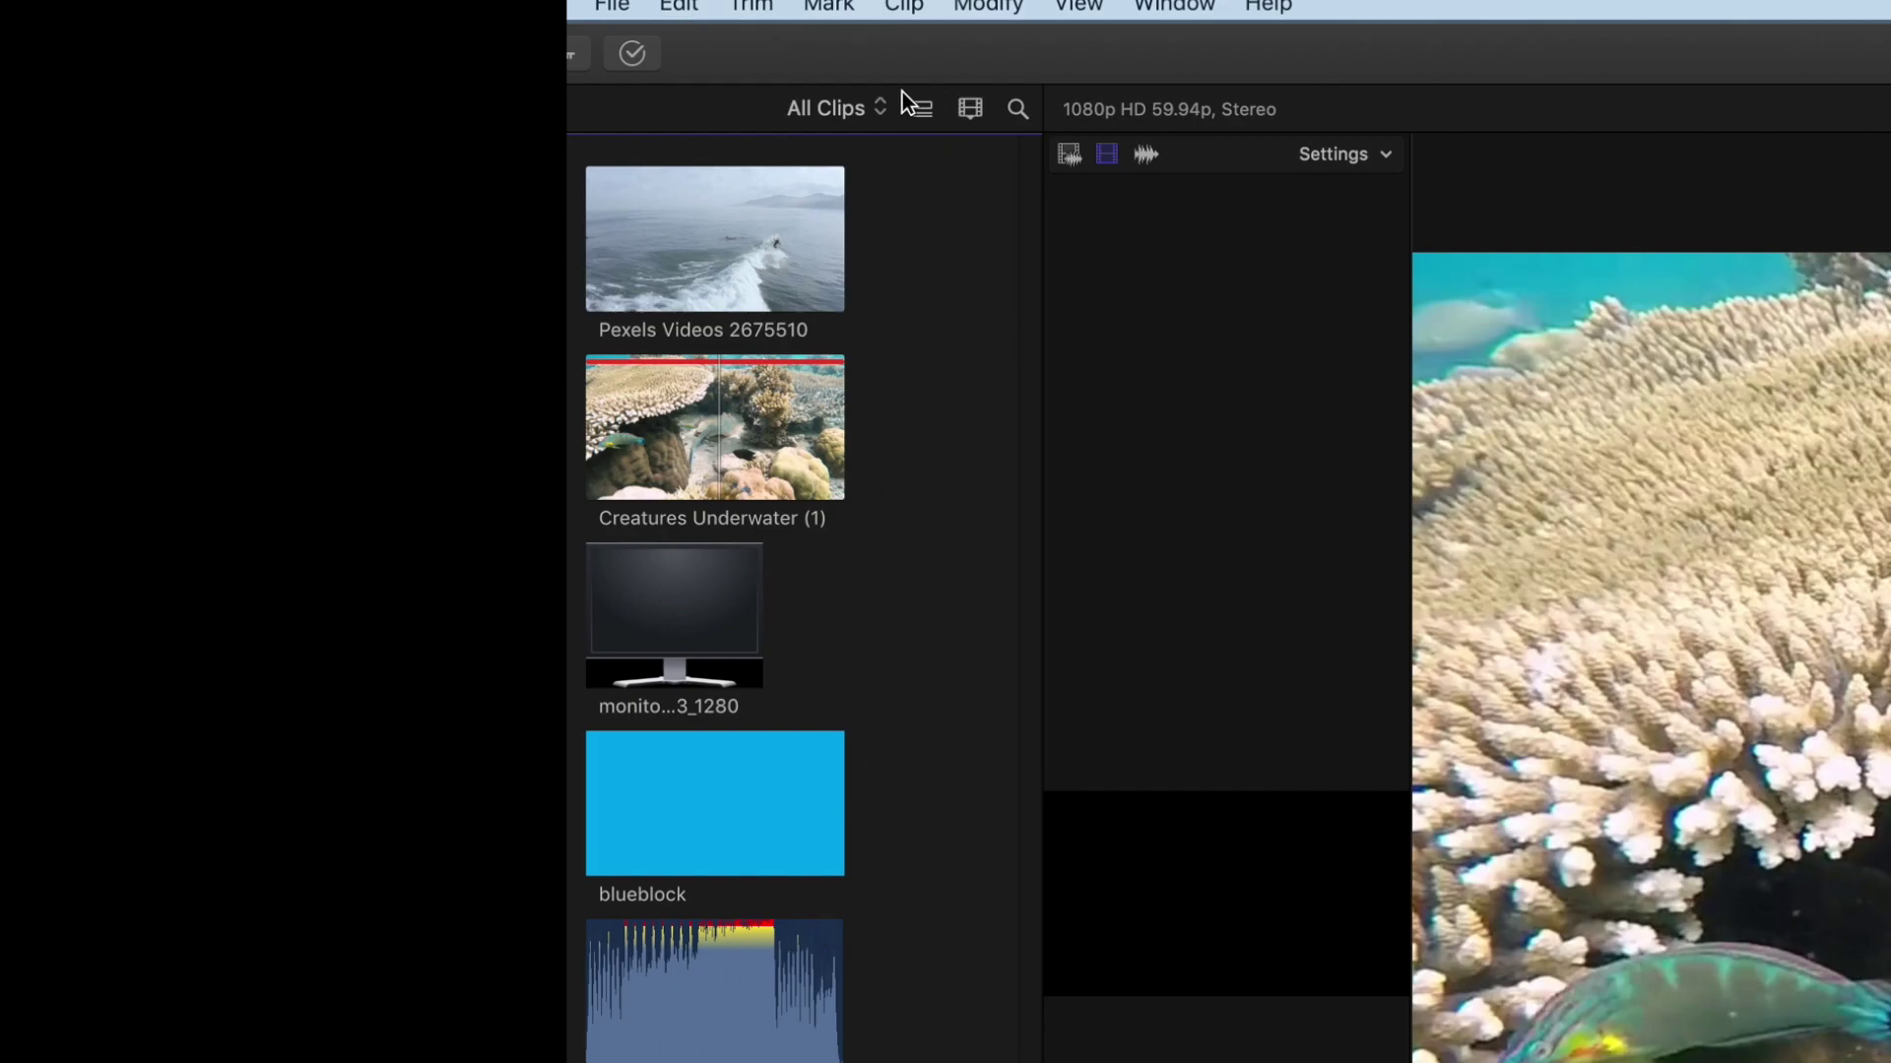
left_click(859, 109)
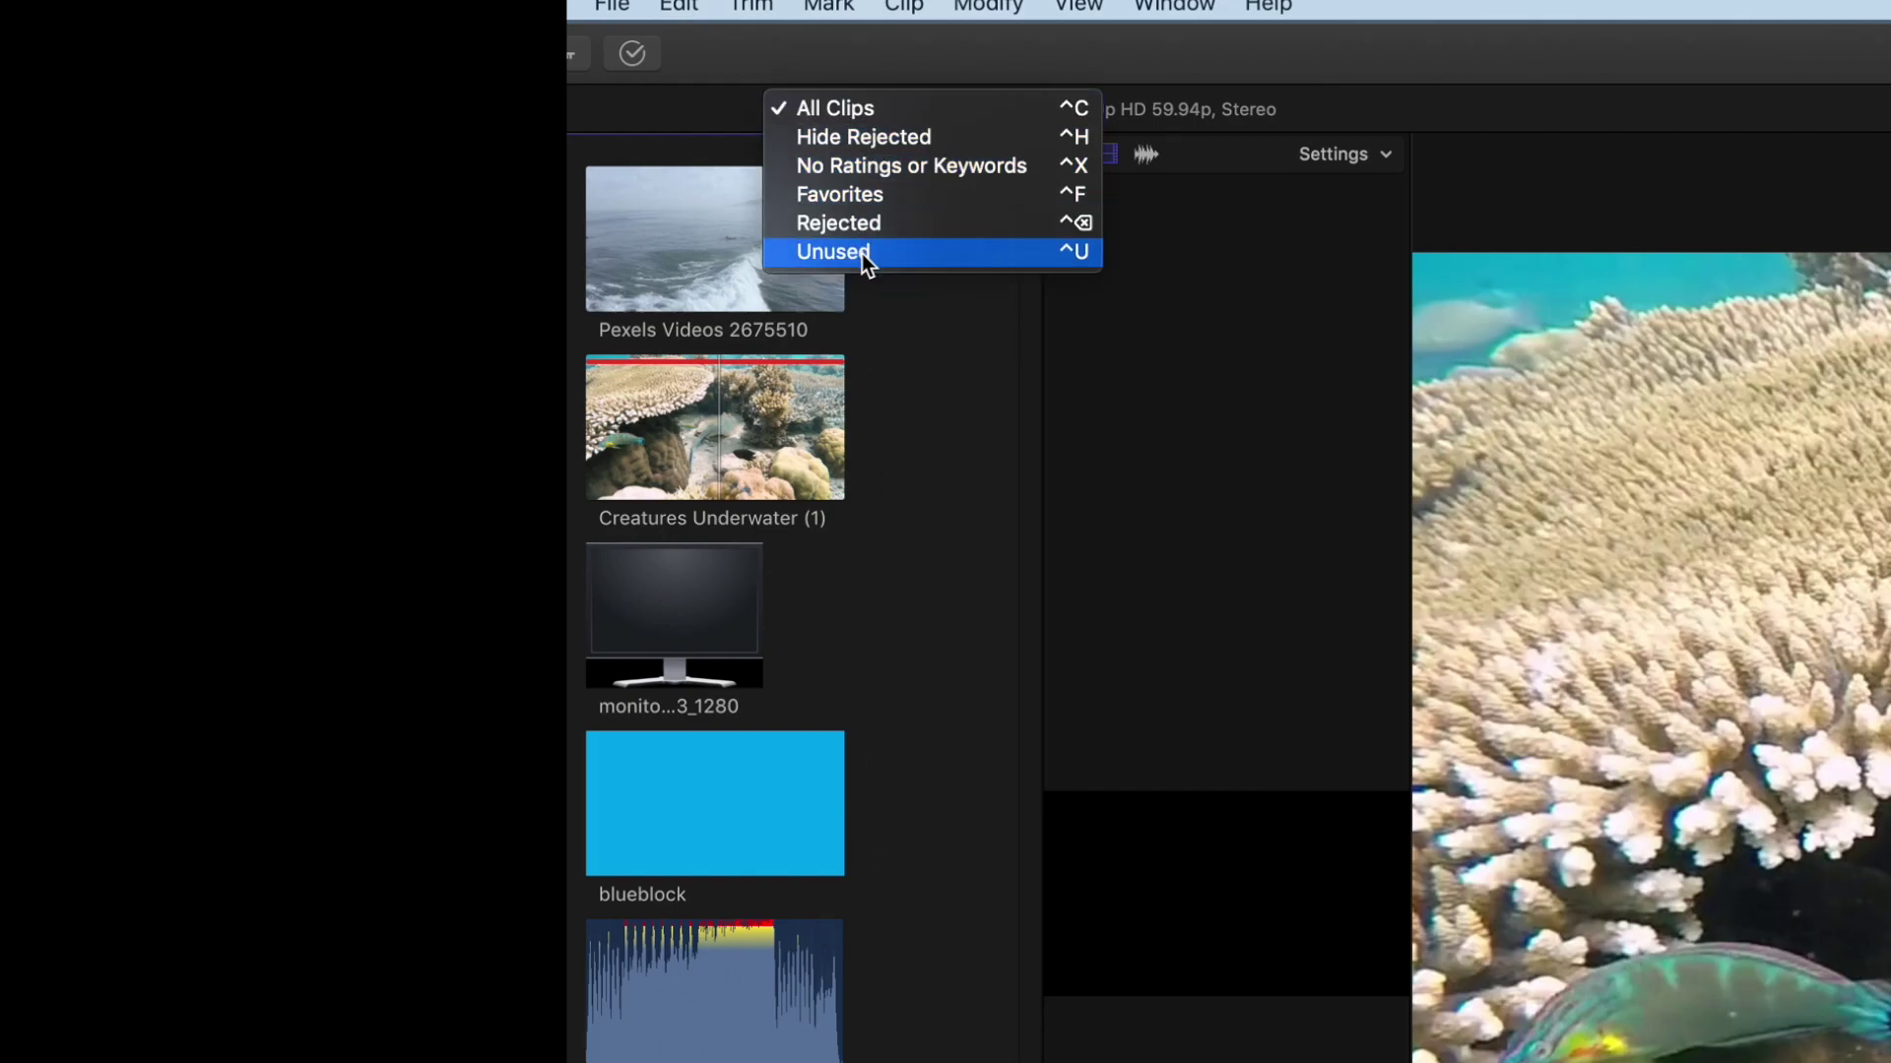
Step: Filter the browser to Favorites, then Rejected, then back to All Clips
left_click(870, 199)
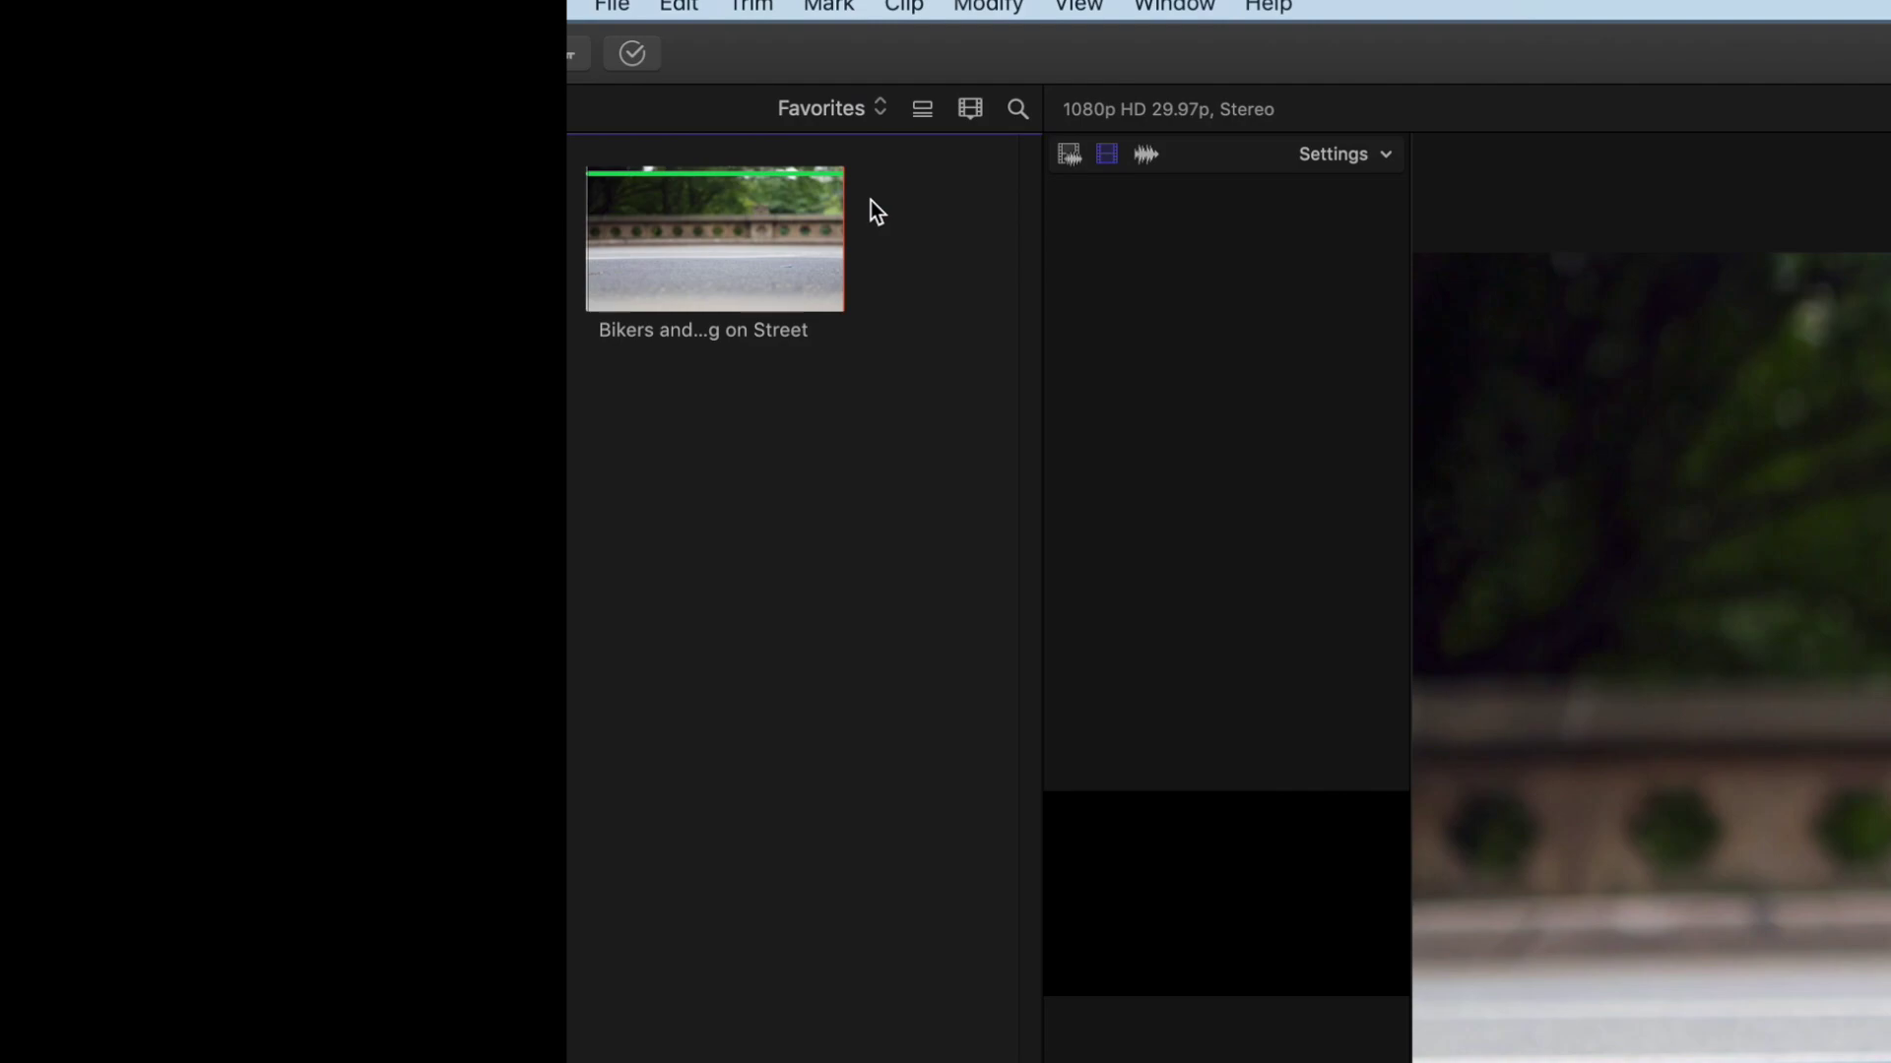
left_click(863, 115)
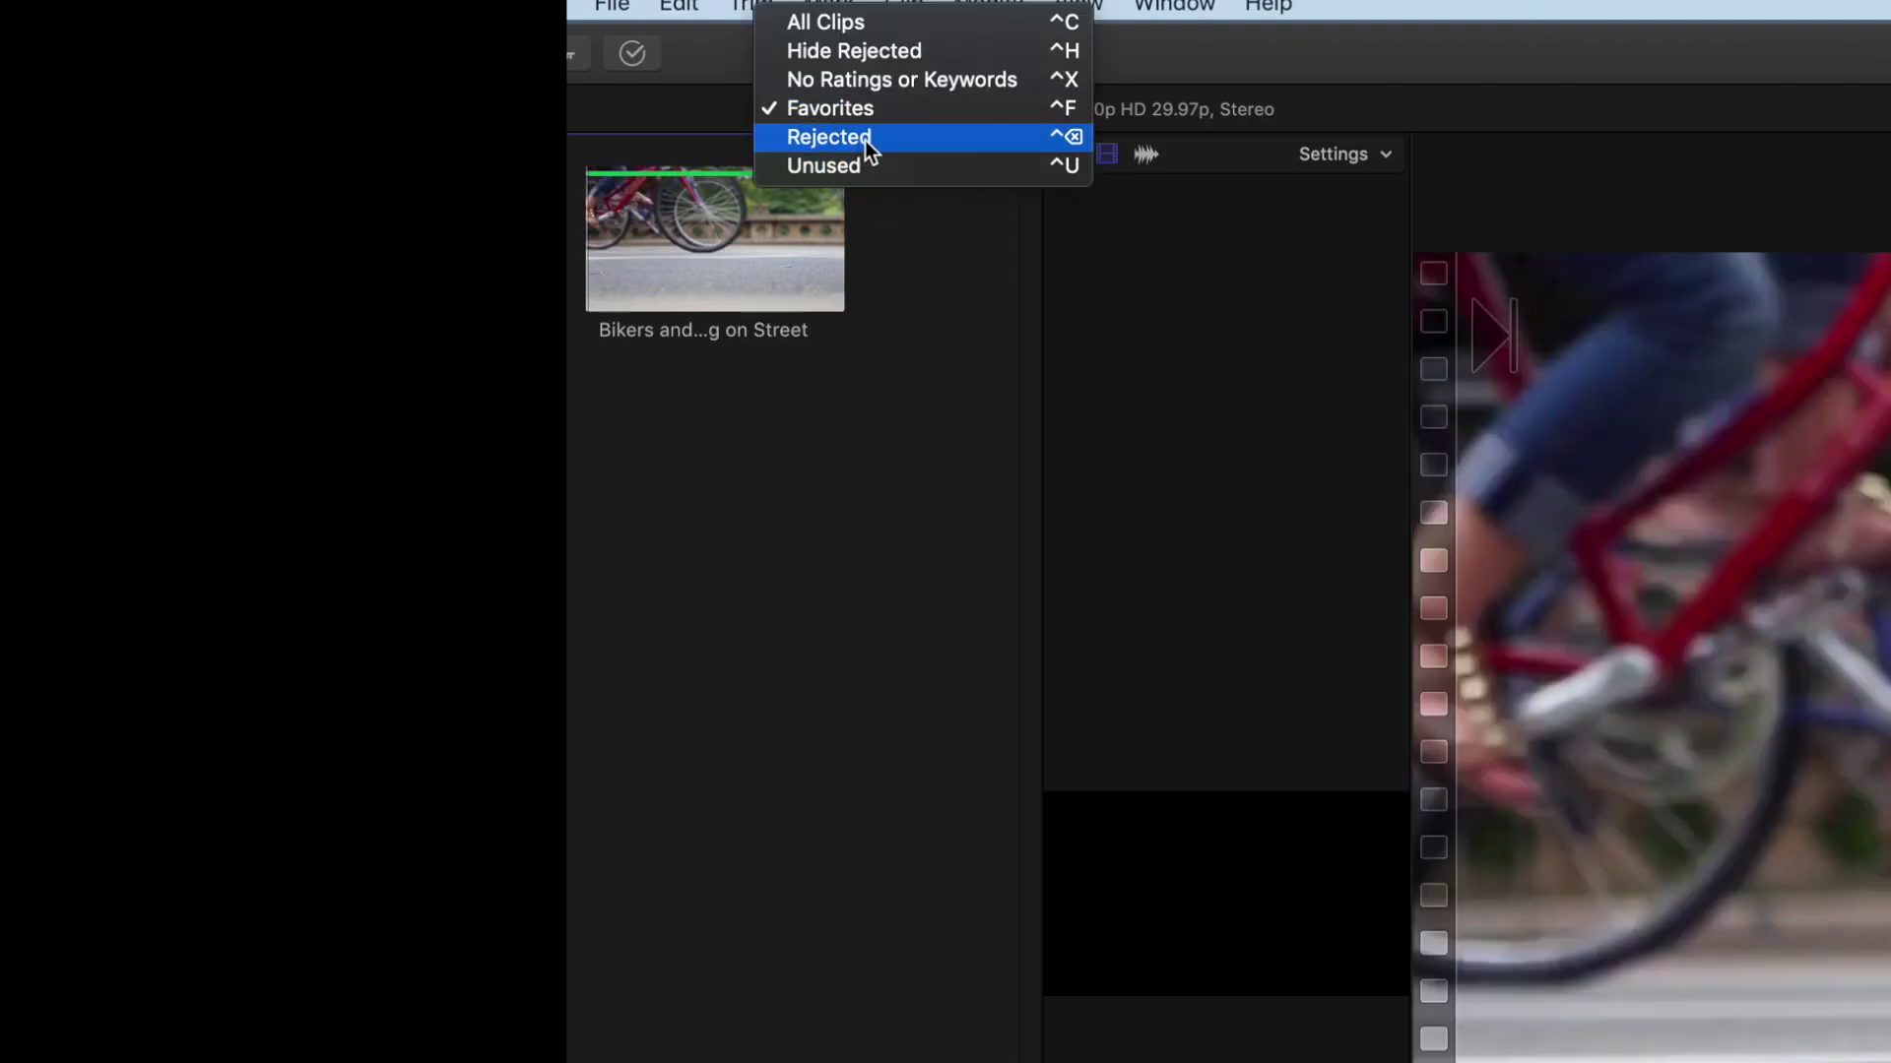
left_click(866, 140)
left_click(849, 118)
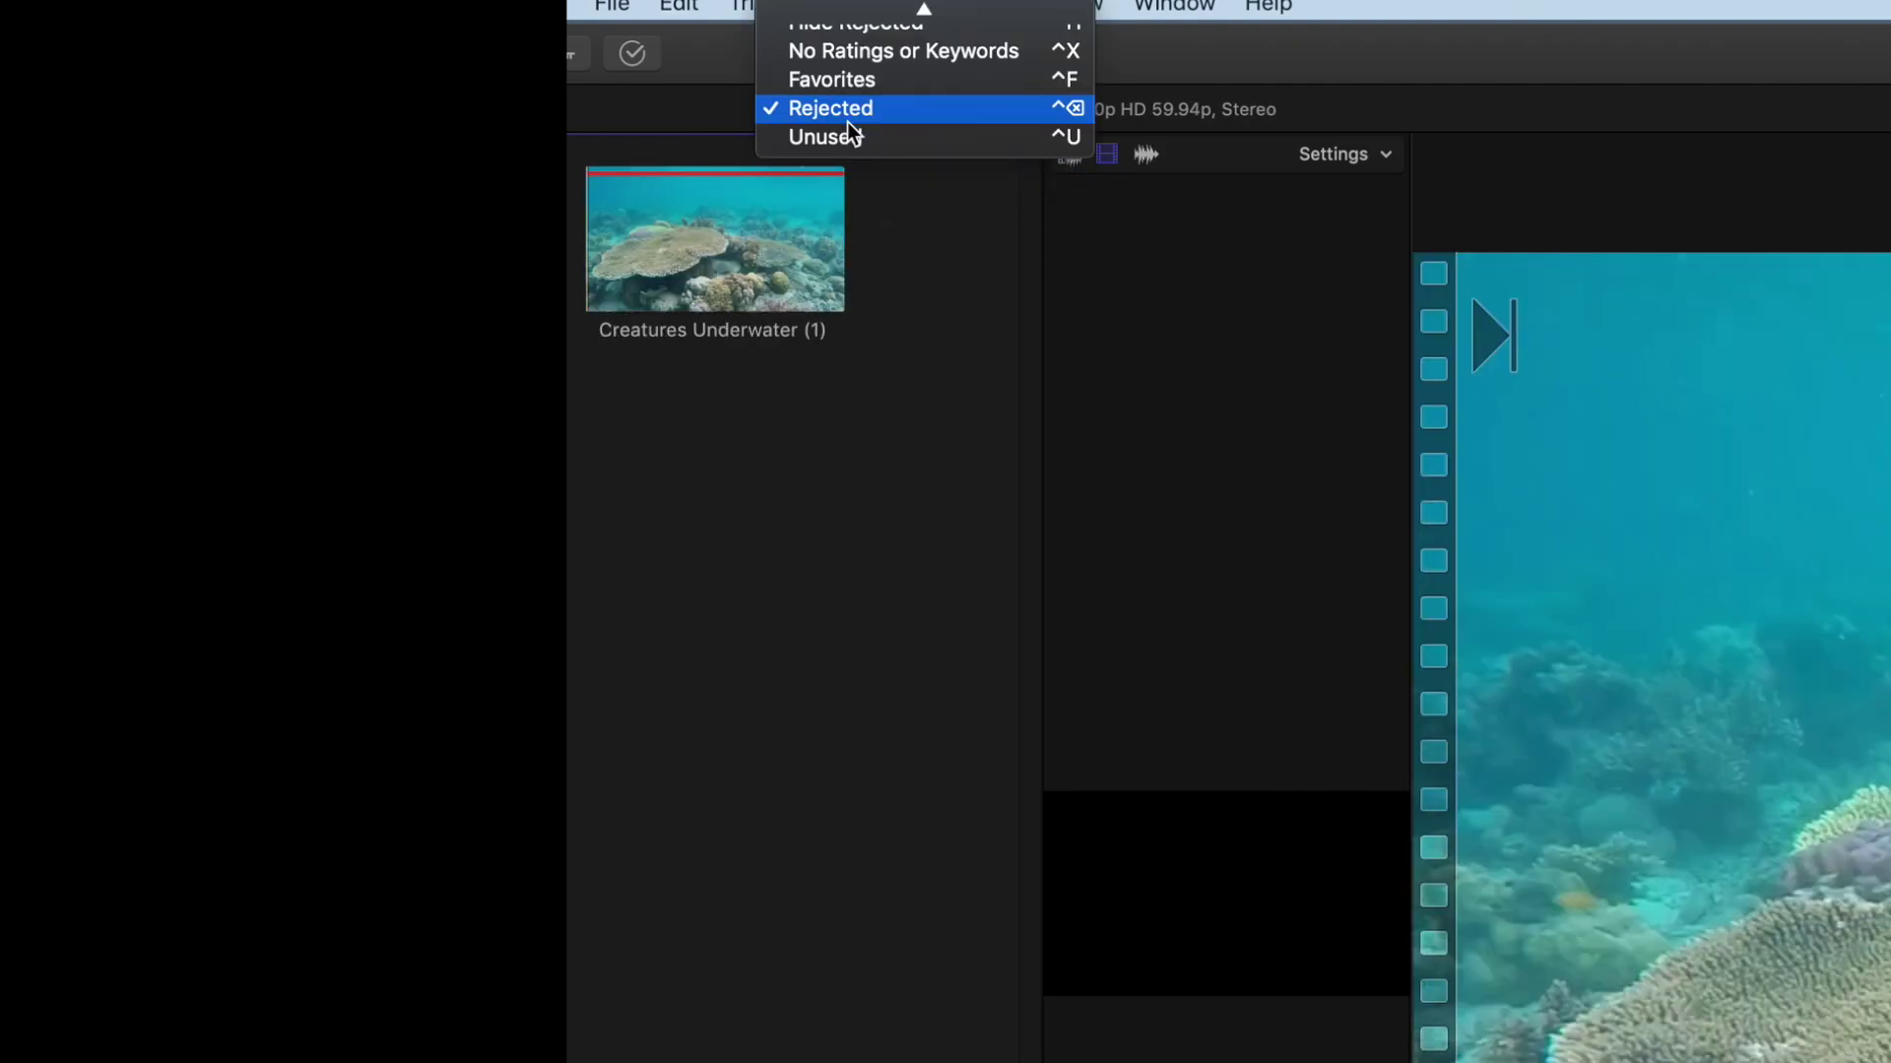
left_click(883, 16)
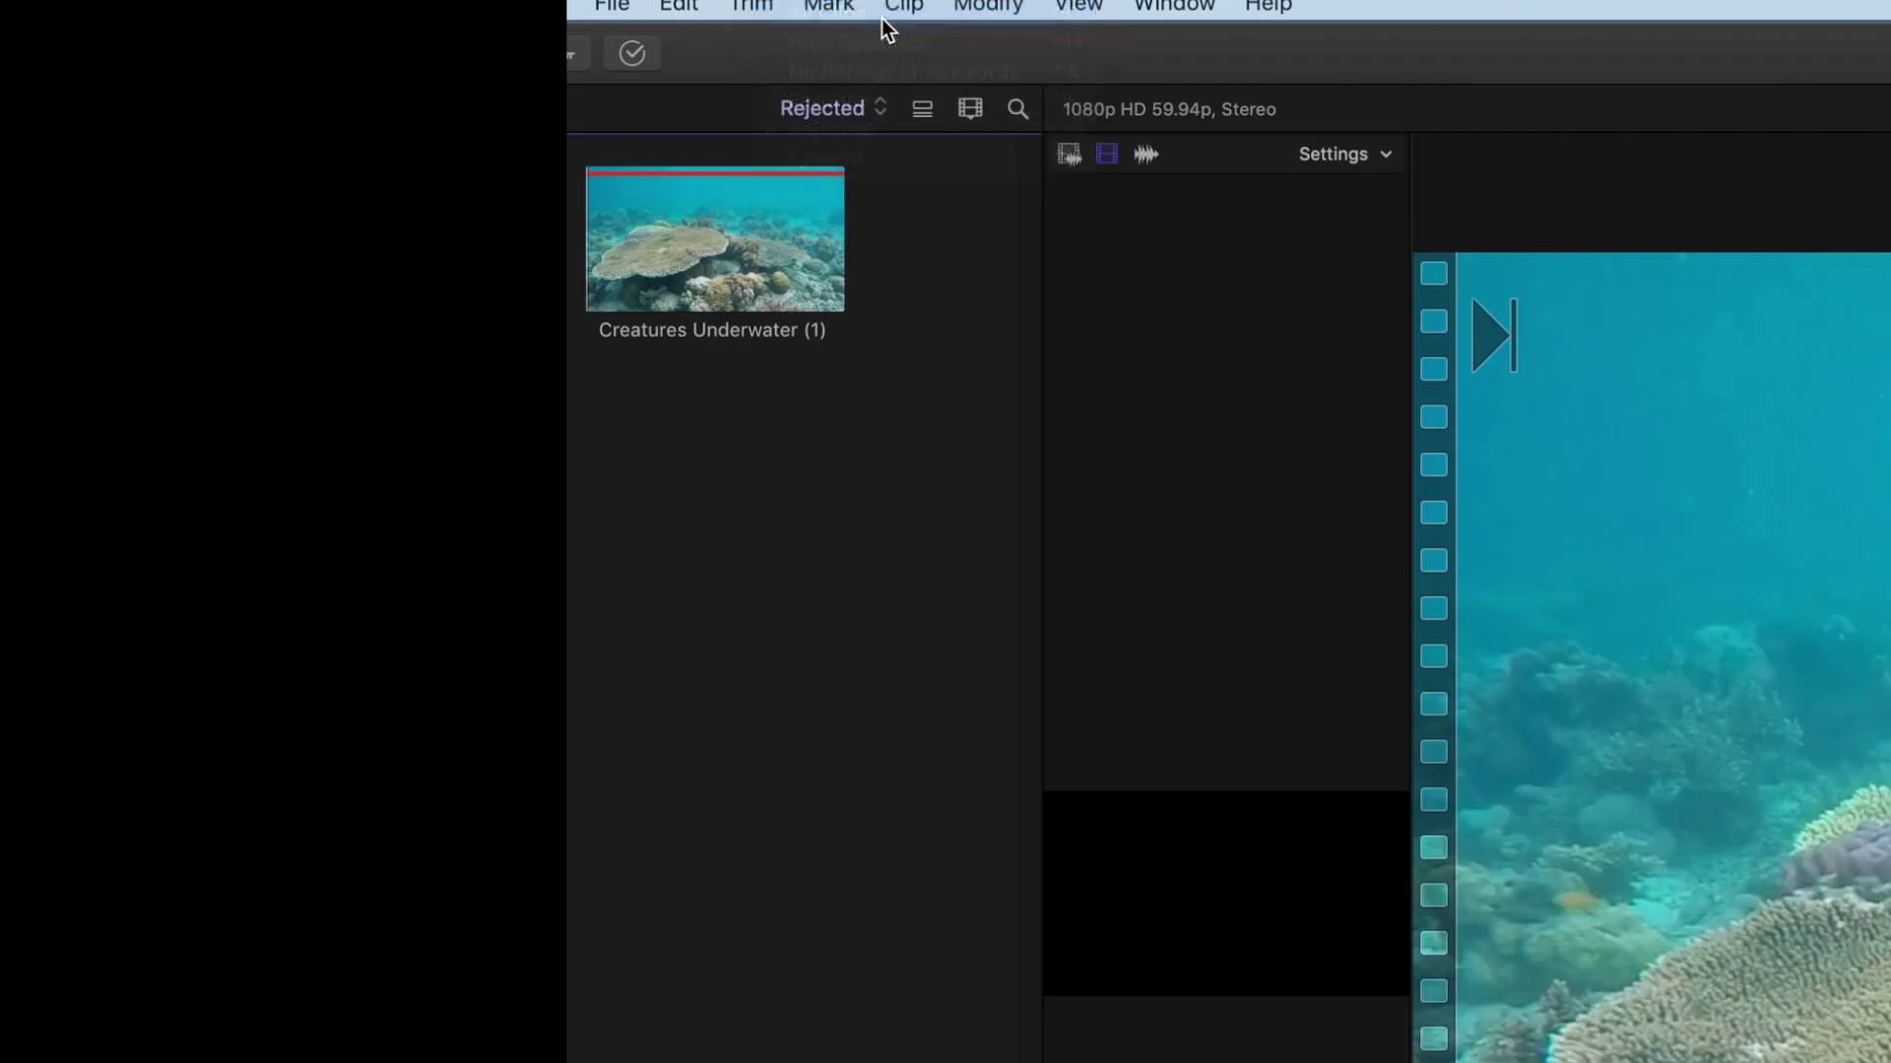
Step: Clear the reject rating from the Creatures Underwater clip with U
left_click(705, 404)
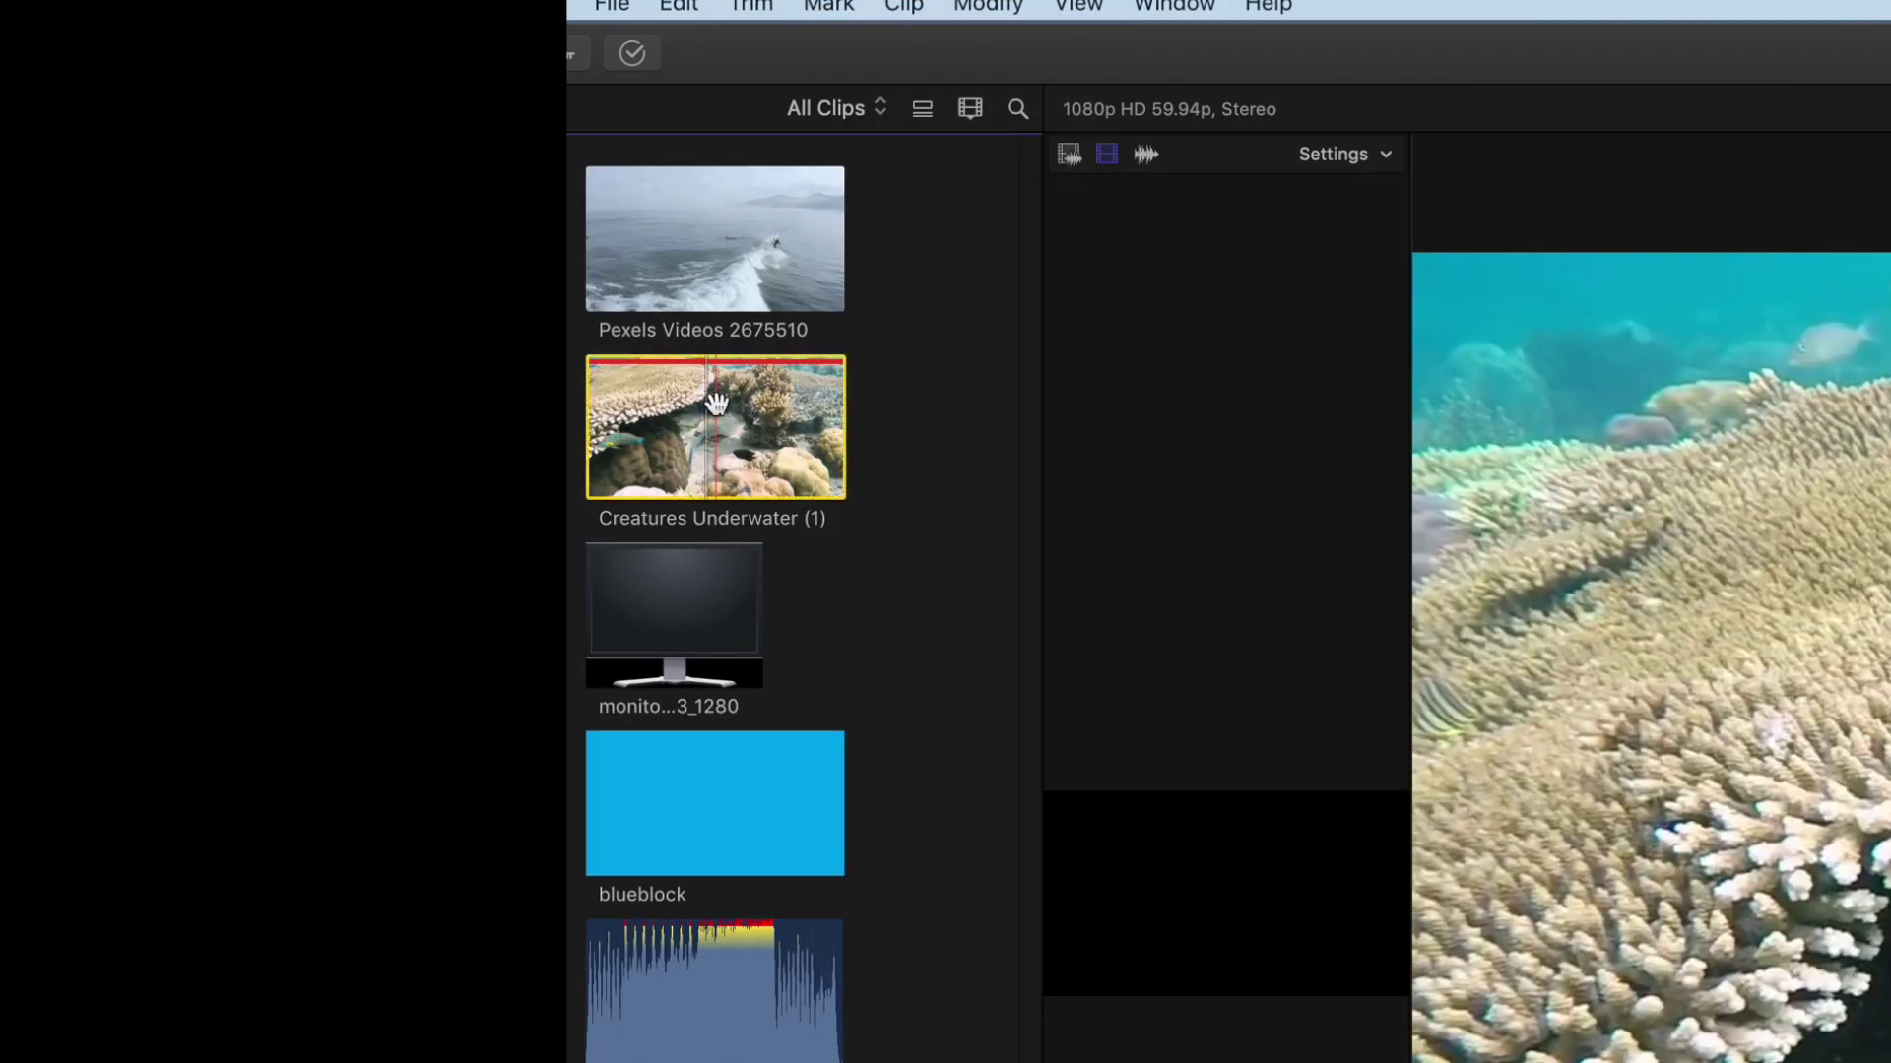
key("u")
left_click(934, 722)
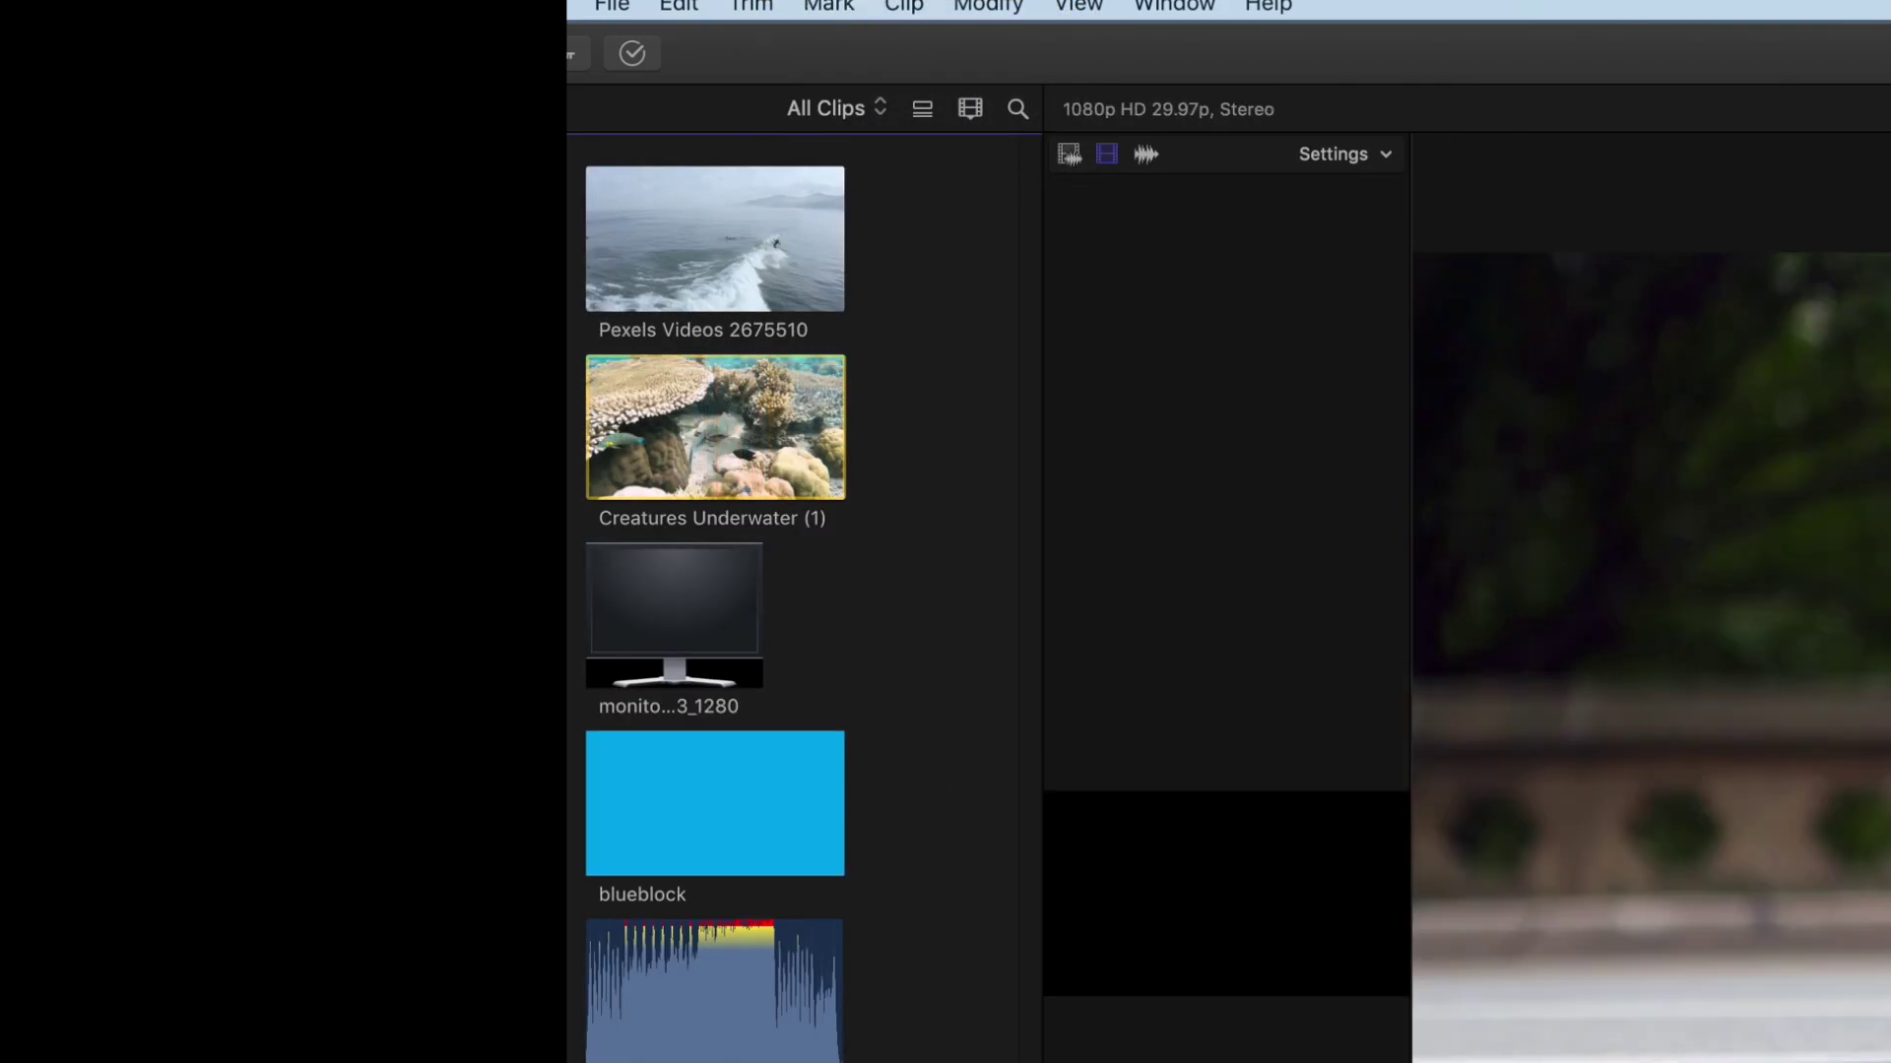